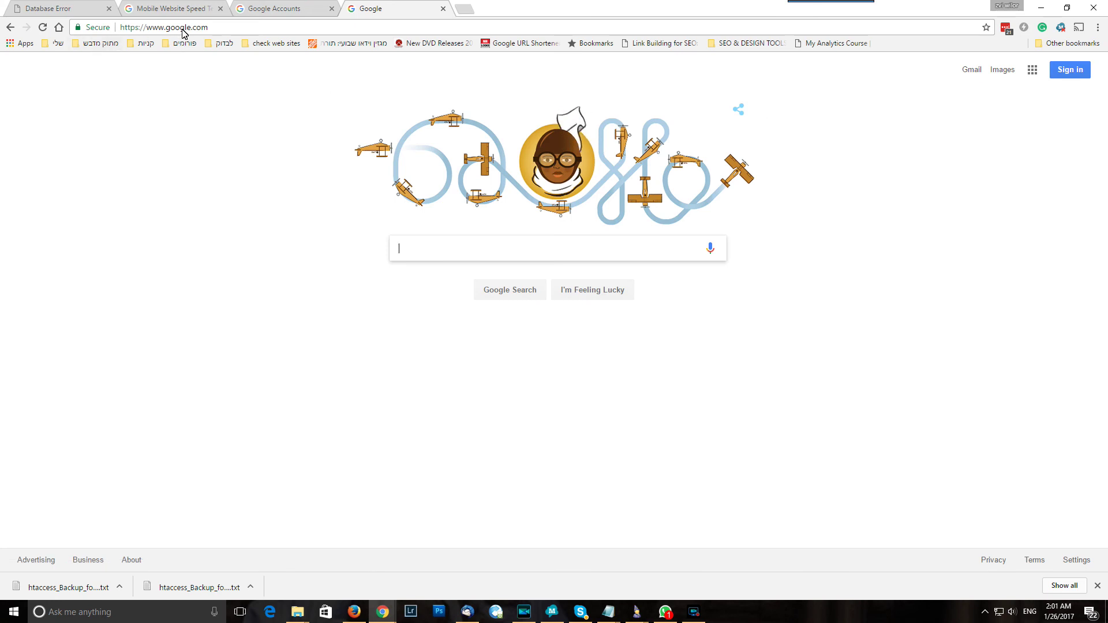
Start signing in to Google with a different account and submit the account's e-mail address
{"action": "left_click", "coordinate": [1072, 72]}
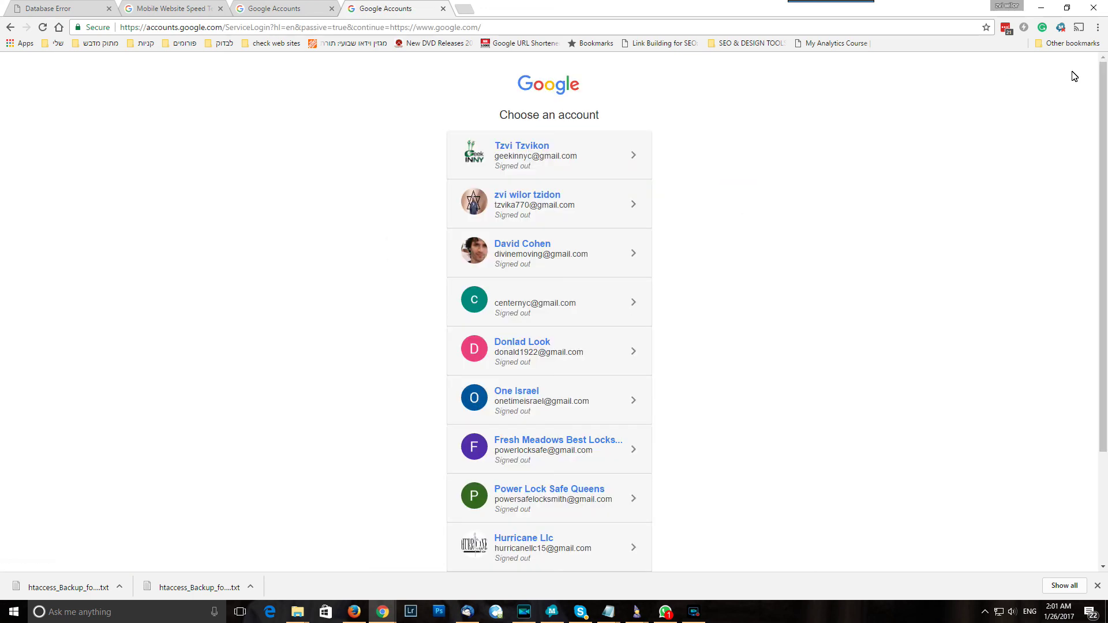
{"action": "scroll", "coordinate": [650, 445], "scroll_direction": "down", "scroll_amount": 3}
{"action": "left_click", "coordinate": [505, 497]}
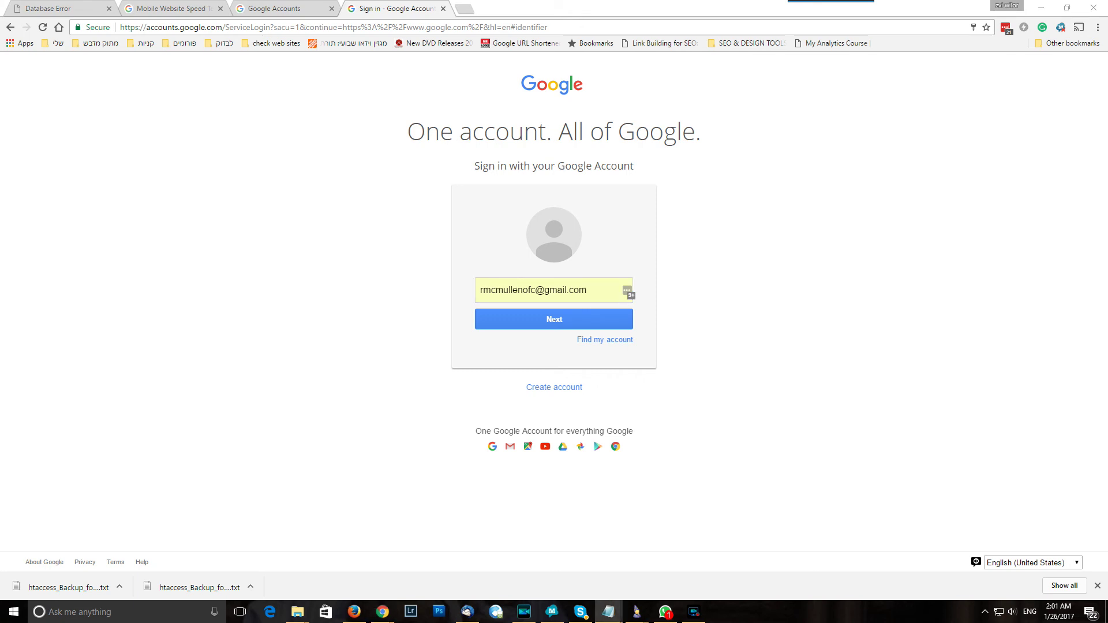
{"action": "left_click", "coordinate": [555, 289]}
{"action": "triple_click", "coordinate": [555, 290]}
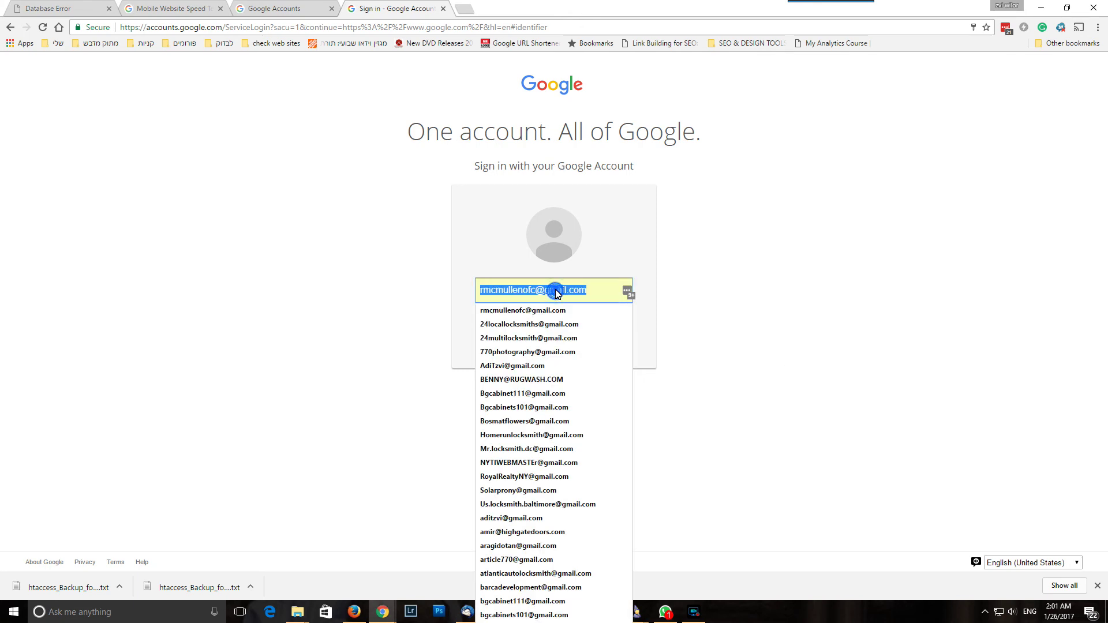
{"action": "right_click", "coordinate": [555, 290]}
{"action": "left_click", "coordinate": [583, 323]}
{"action": "left_click", "coordinate": [574, 318]}
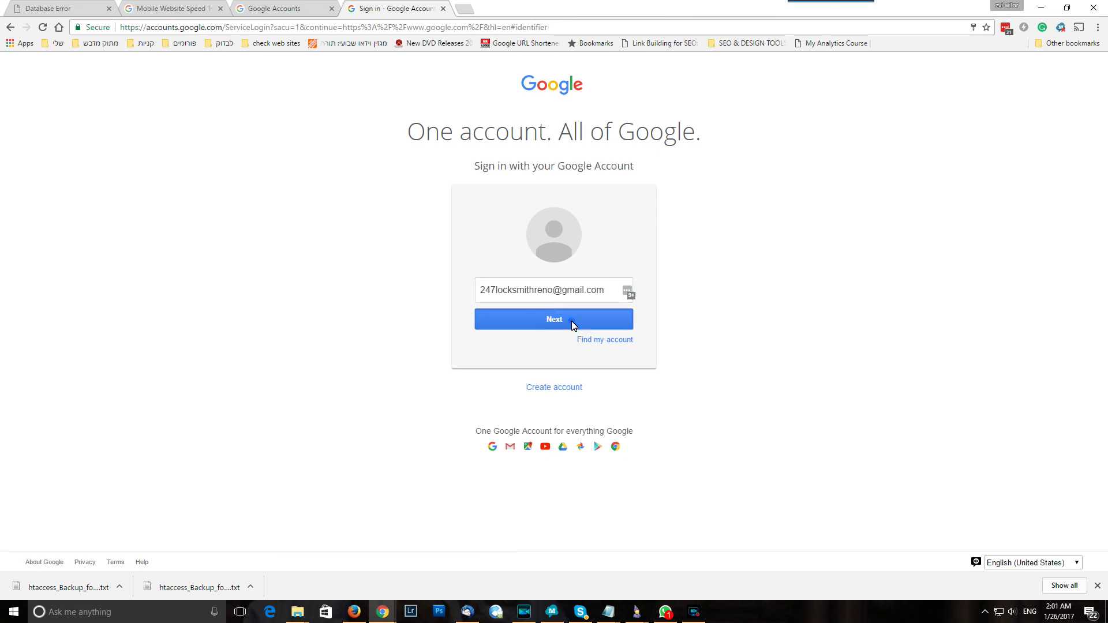
Sign in with the account password and dismiss the recovery-options page and the password-saving prompt
{"action": "key", "text": "alt+Tab"}
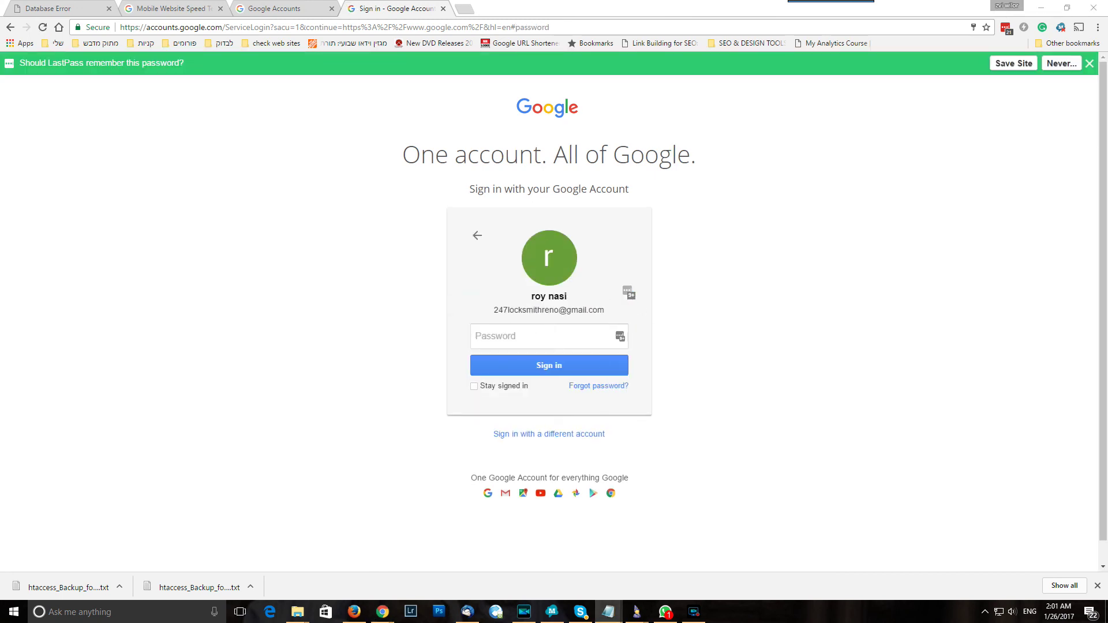
{"action": "left_click", "coordinate": [486, 337]}
{"action": "right_click", "coordinate": [490, 334]}
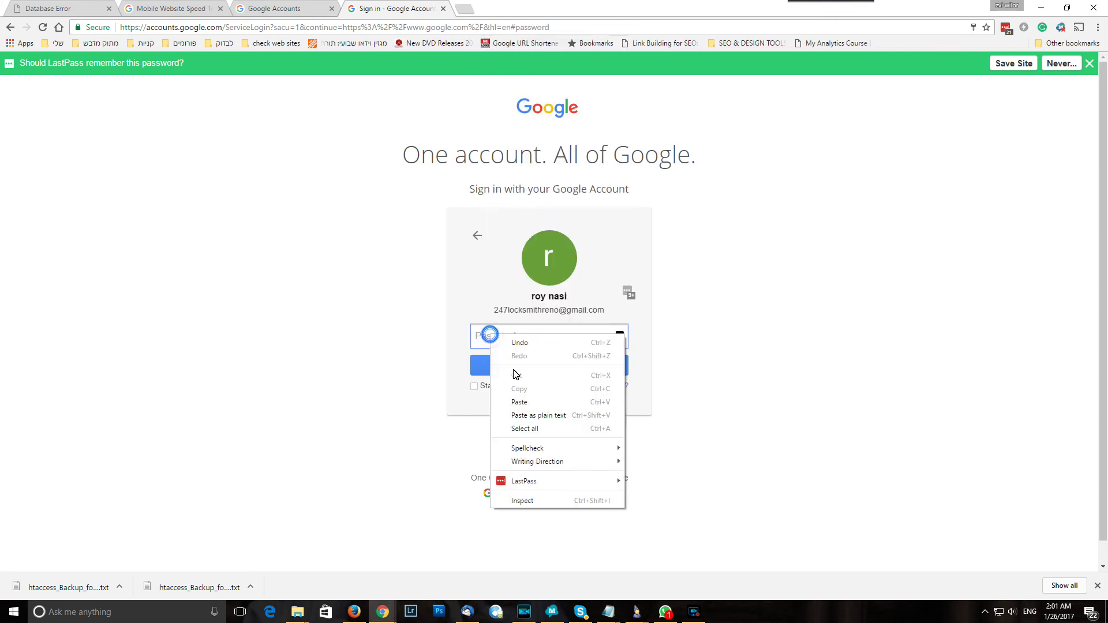
{"action": "left_click", "coordinate": [524, 402]}
{"action": "left_click", "coordinate": [538, 364]}
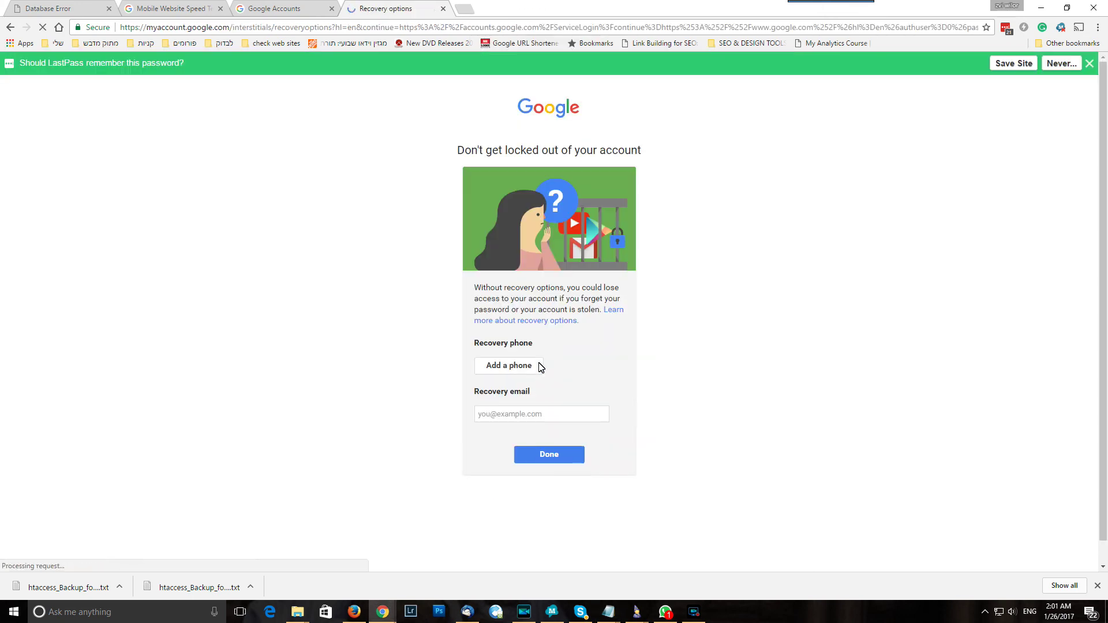
{"action": "left_click", "coordinate": [542, 460]}
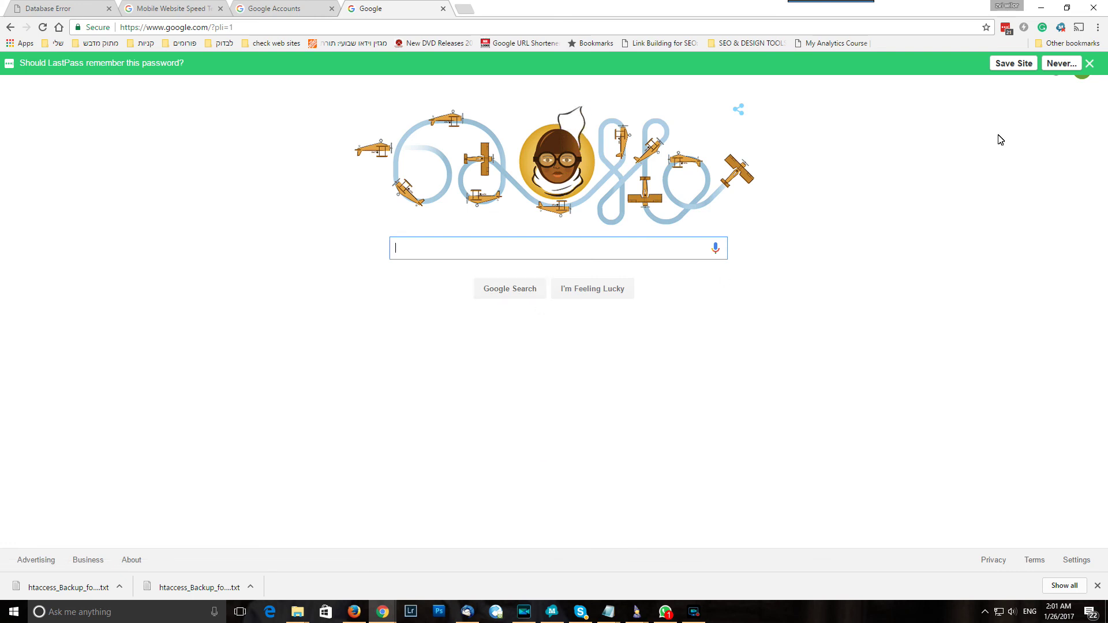
{"action": "left_click", "coordinate": [1089, 64]}
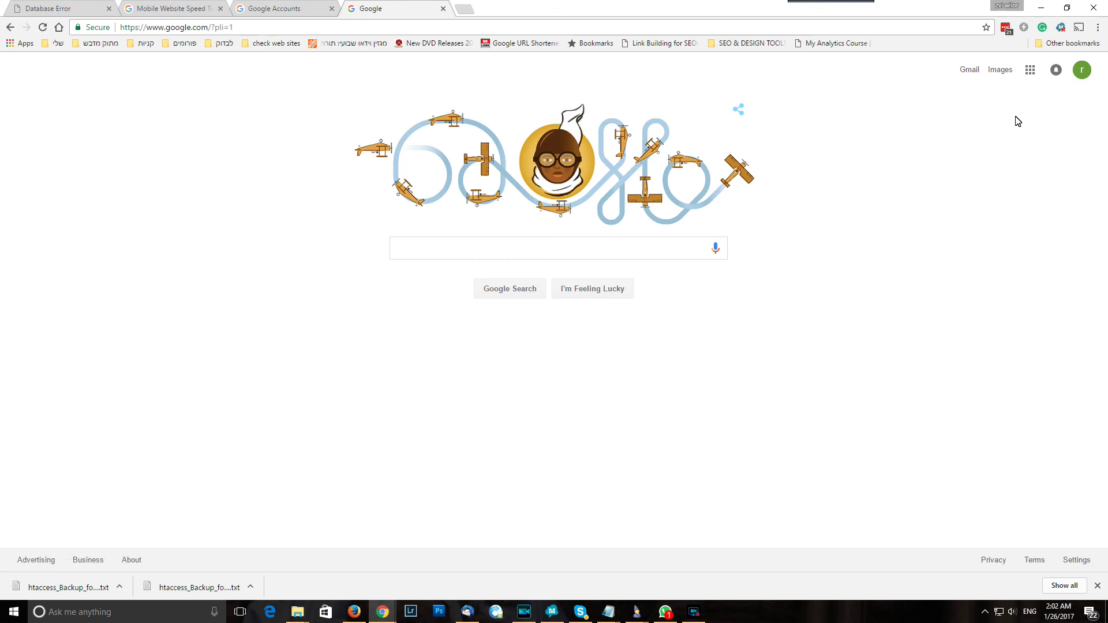
Search Google for "google my business" and enter the service through the sign-in on its official page
{"action": "left_click", "coordinate": [272, 29]}
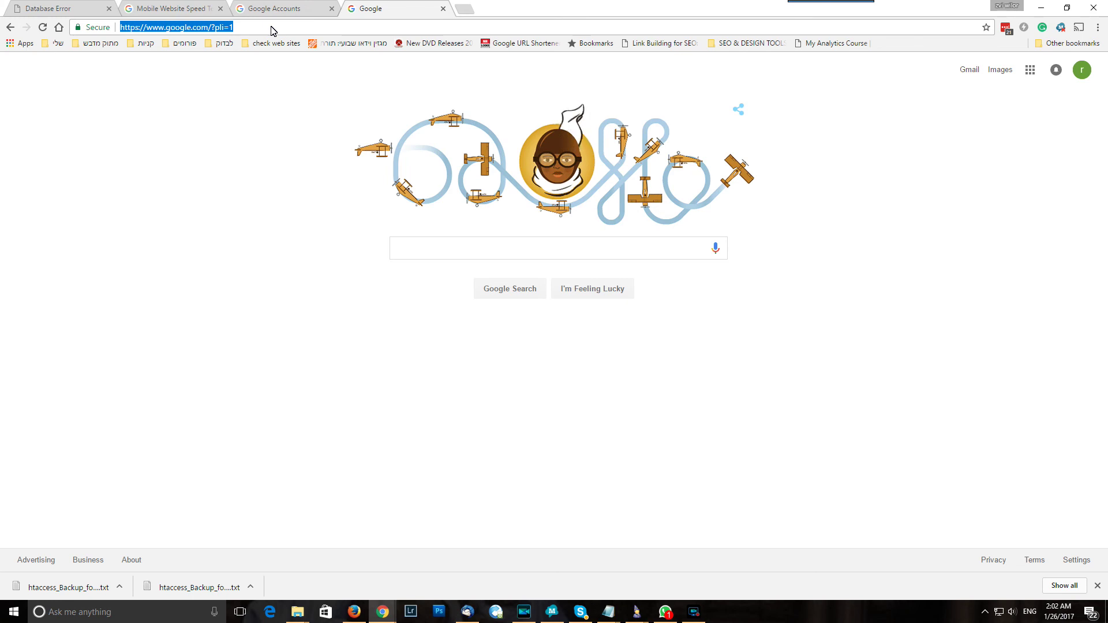
{"action": "left_click", "coordinate": [462, 248]}
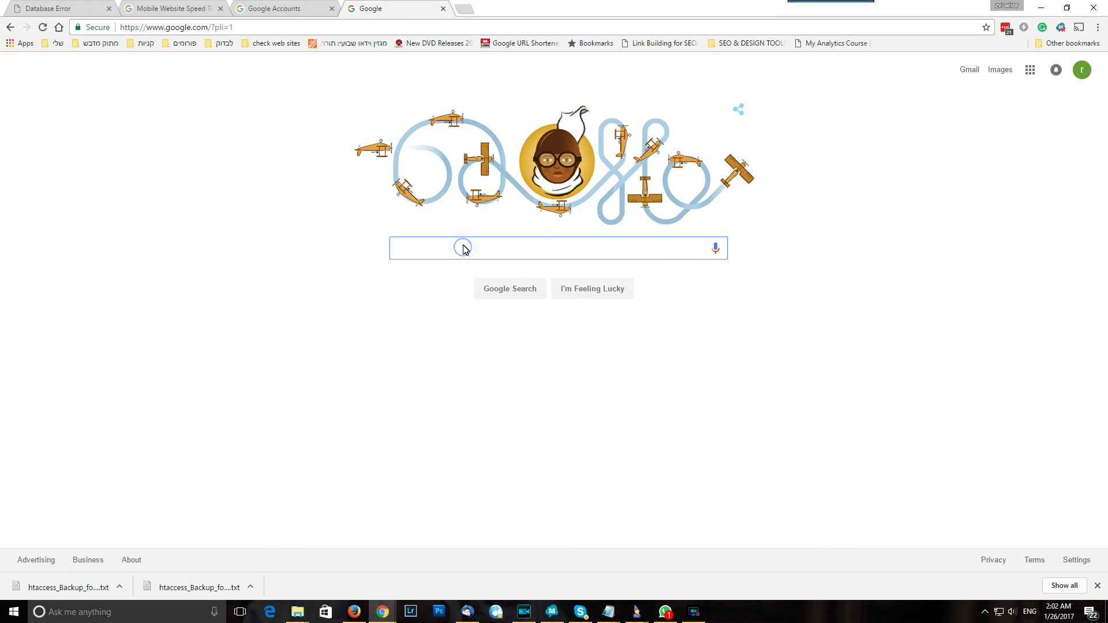
{"action": "type", "text": "google my buis"}
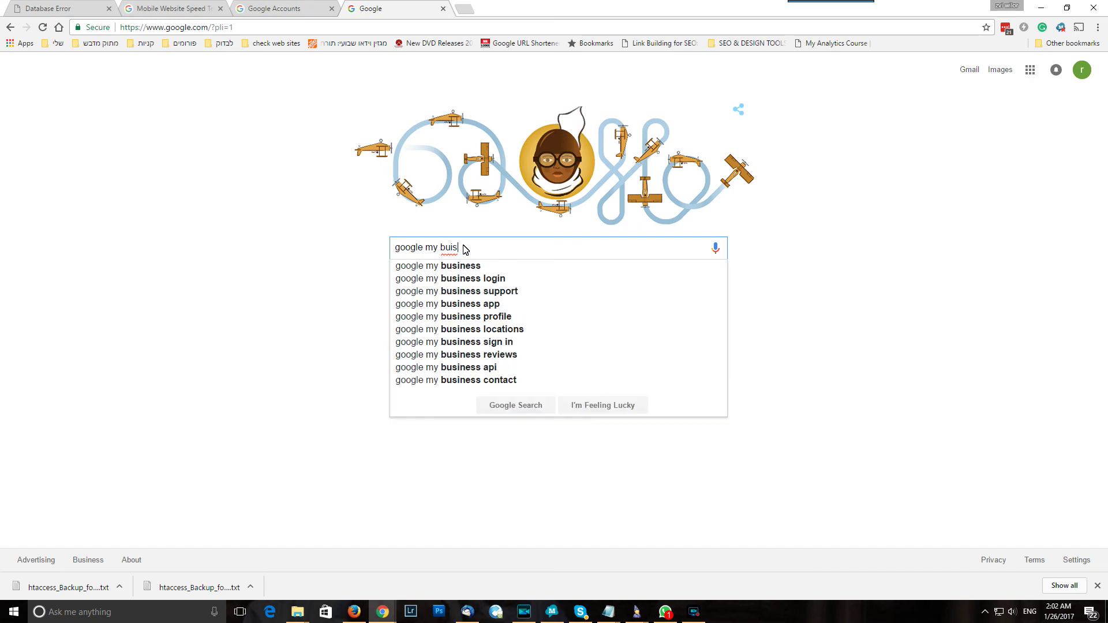
{"action": "key", "text": "Down"}
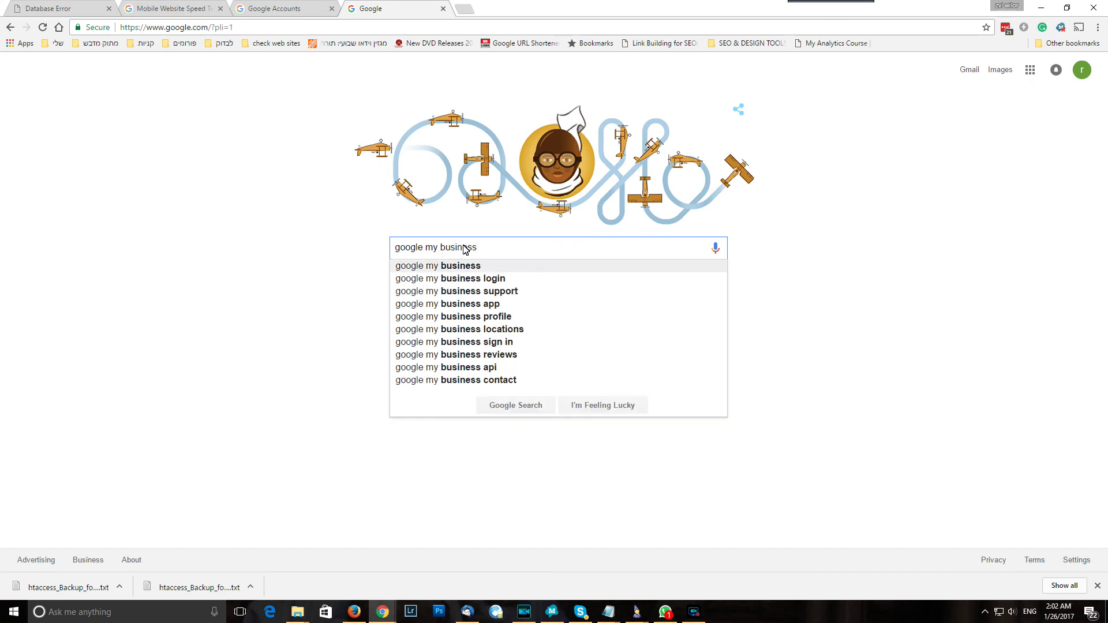
{"action": "key", "text": "Return"}
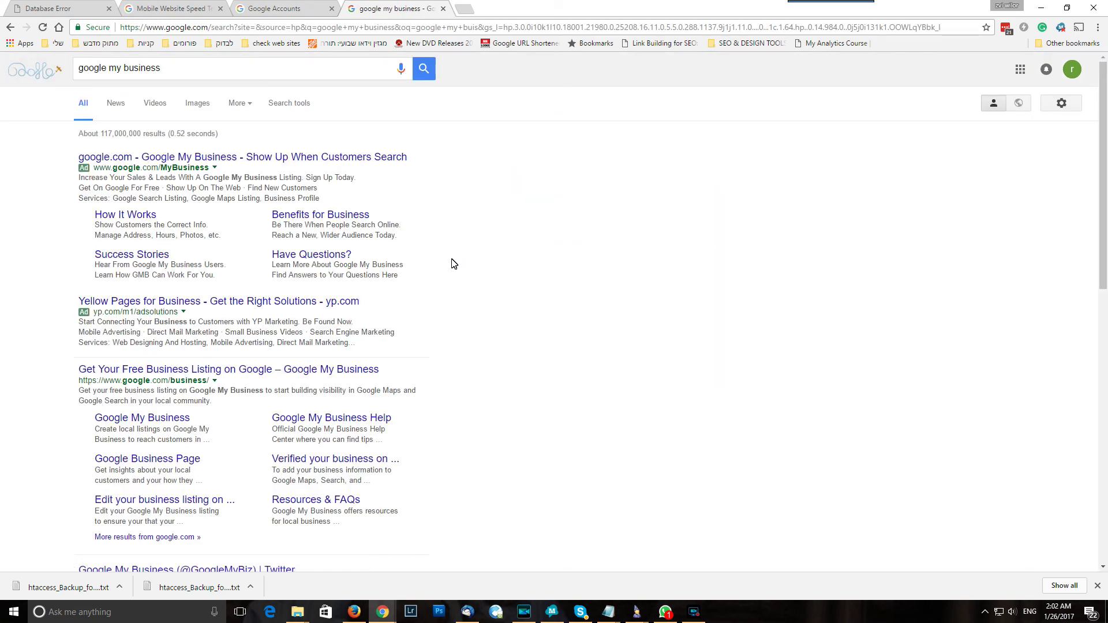
{"action": "left_click", "coordinate": [242, 372]}
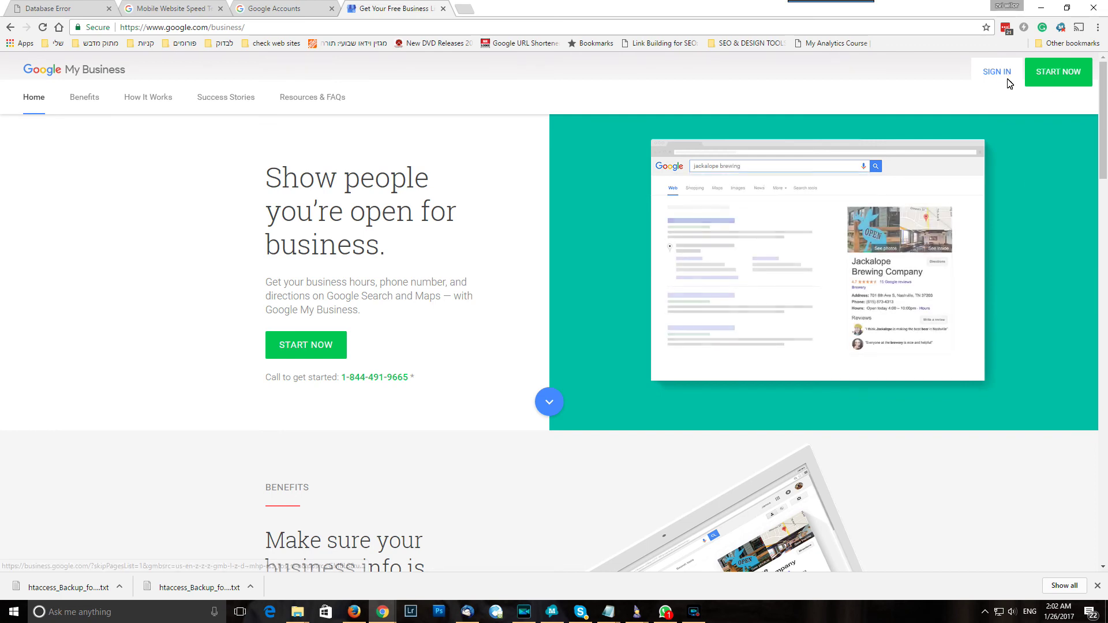
{"action": "left_click", "coordinate": [1007, 79]}
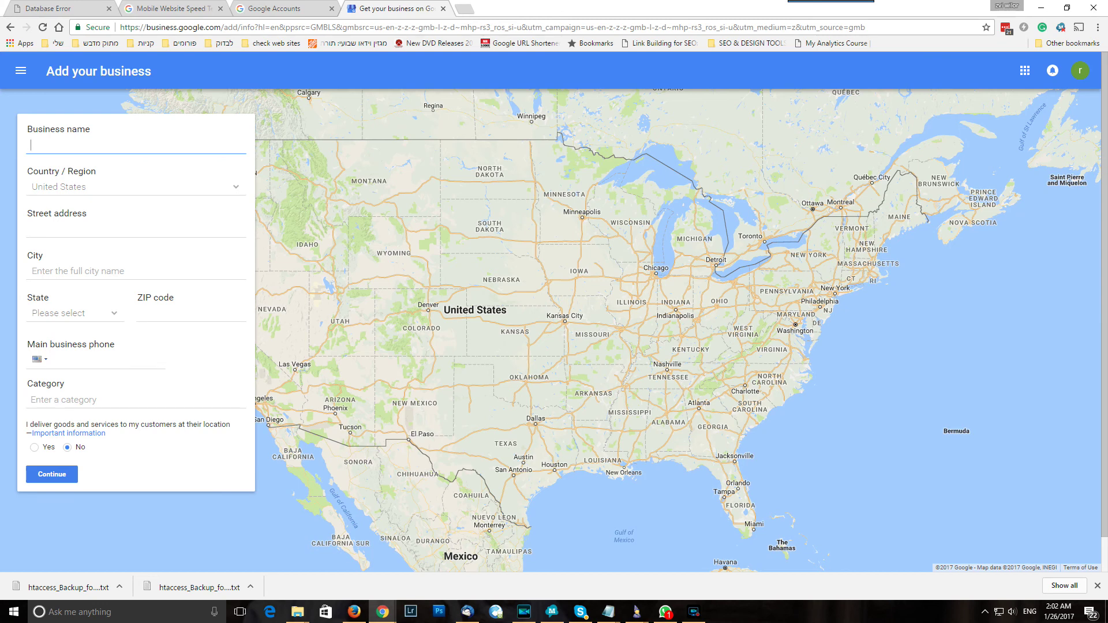
Enter the business name as 247 Locksmith Reno in the new business form
{"action": "left_click", "coordinate": [608, 611]}
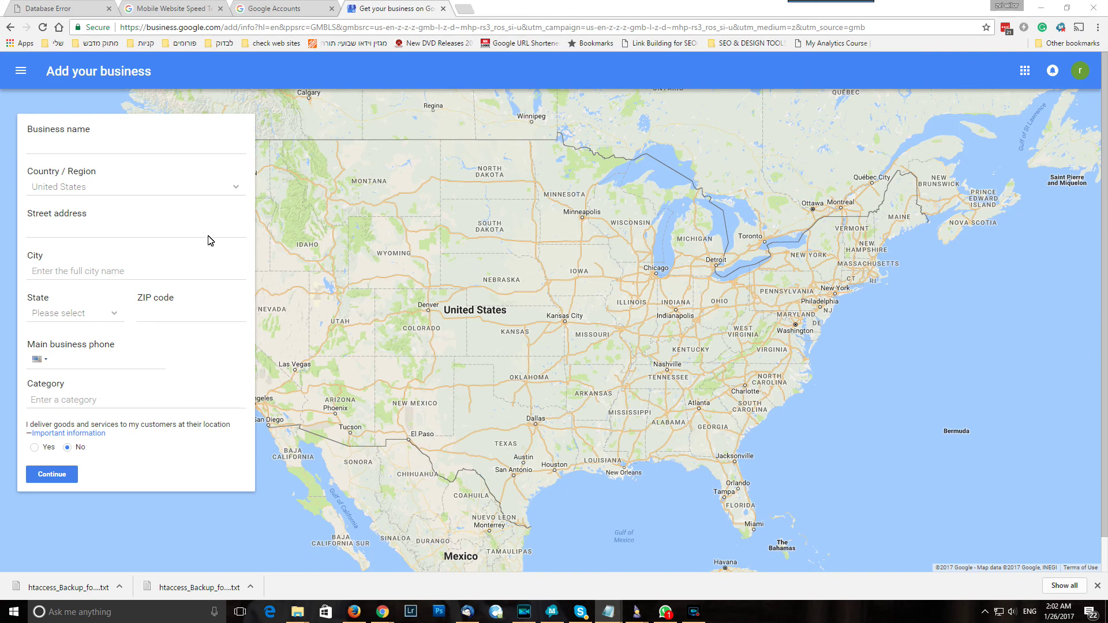
{"action": "left_click", "coordinate": [108, 150]}
{"action": "type", "text": "247locksmithreno.com"}
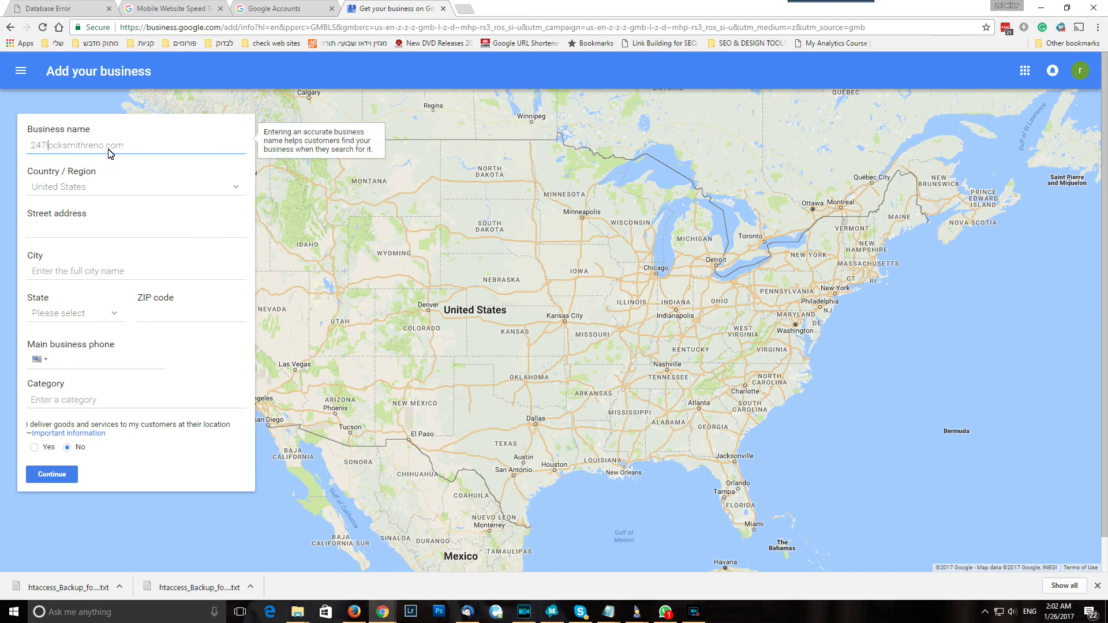
{"action": "type", "text": "L"}
{"action": "type", "text": " R"}
{"action": "key", "text": "shift+Right"}
{"action": "key", "text": "shift+Right"}
{"action": "key", "text": "shift+Right"}
{"action": "key", "text": "shift+Right"}
{"action": "key", "text": "BackSpace"}
Keep United States as the country and fill in the business's street address from the copied details
{"action": "left_click", "coordinate": [80, 235]}
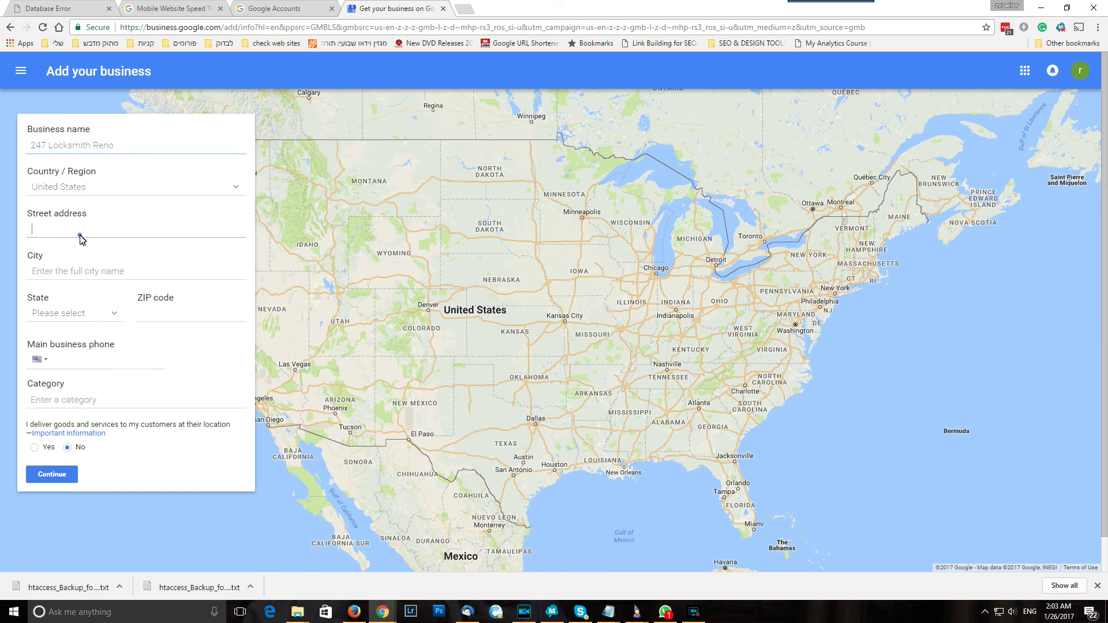
{"action": "left_click", "coordinate": [94, 185]}
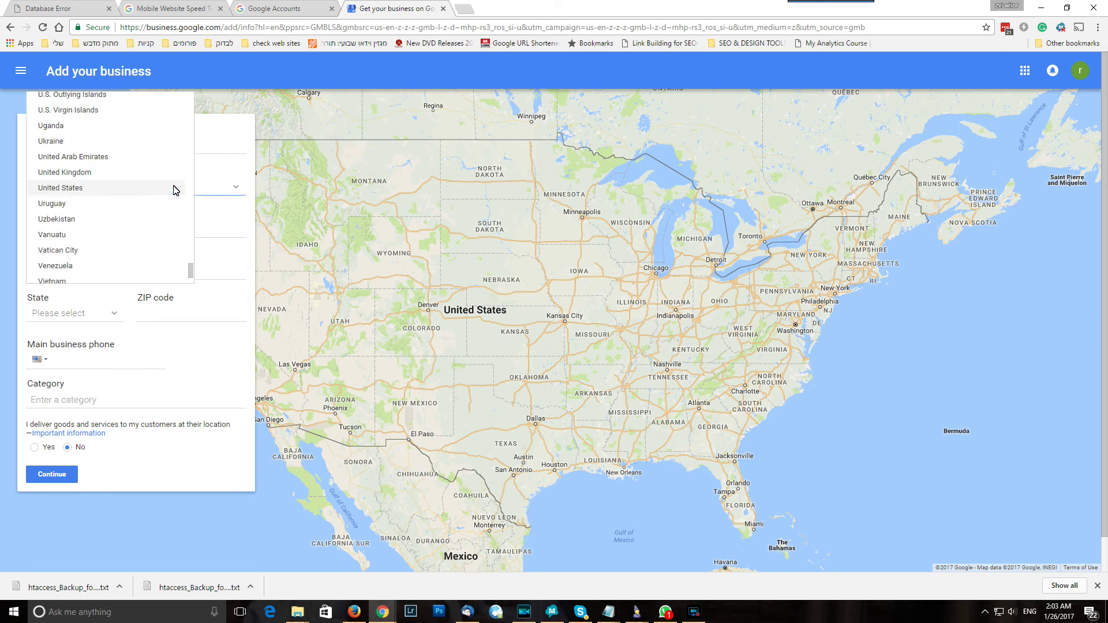
{"action": "left_click", "coordinate": [238, 220]}
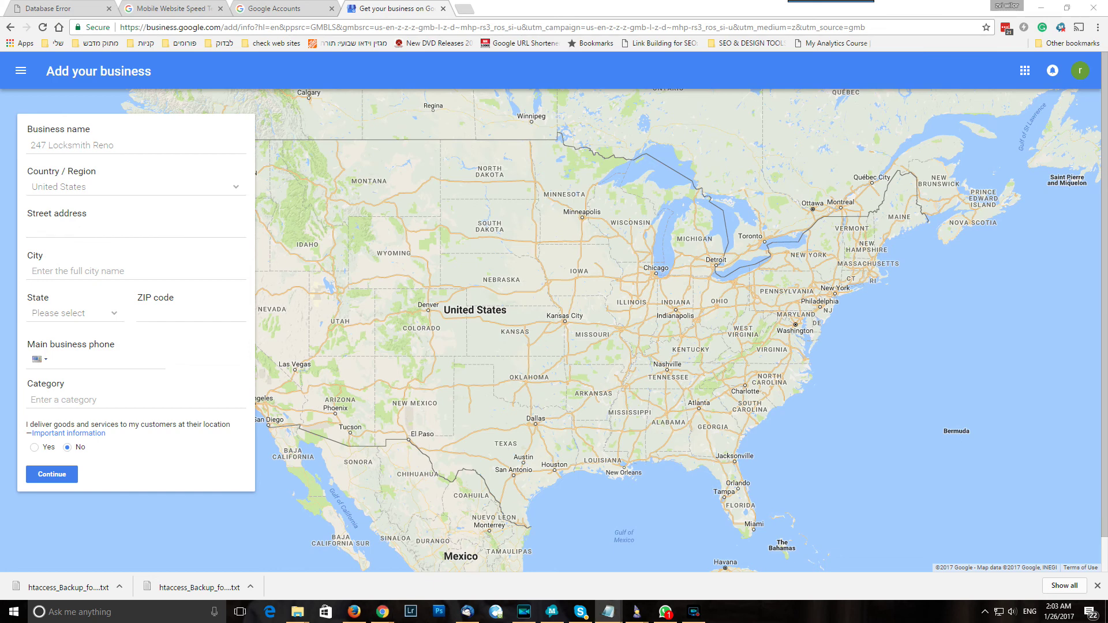
{"action": "right_click", "coordinate": [91, 229]}
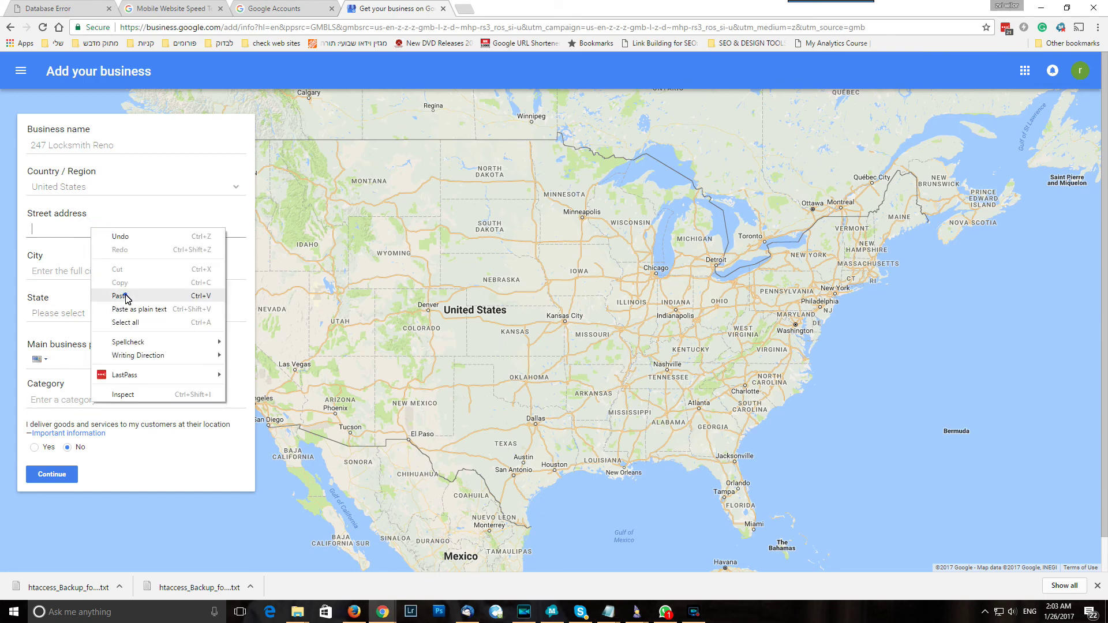
{"action": "left_click", "coordinate": [126, 296]}
Copy the city name from the business notes and fill in the city as Reno
{"action": "left_click", "coordinate": [107, 279]}
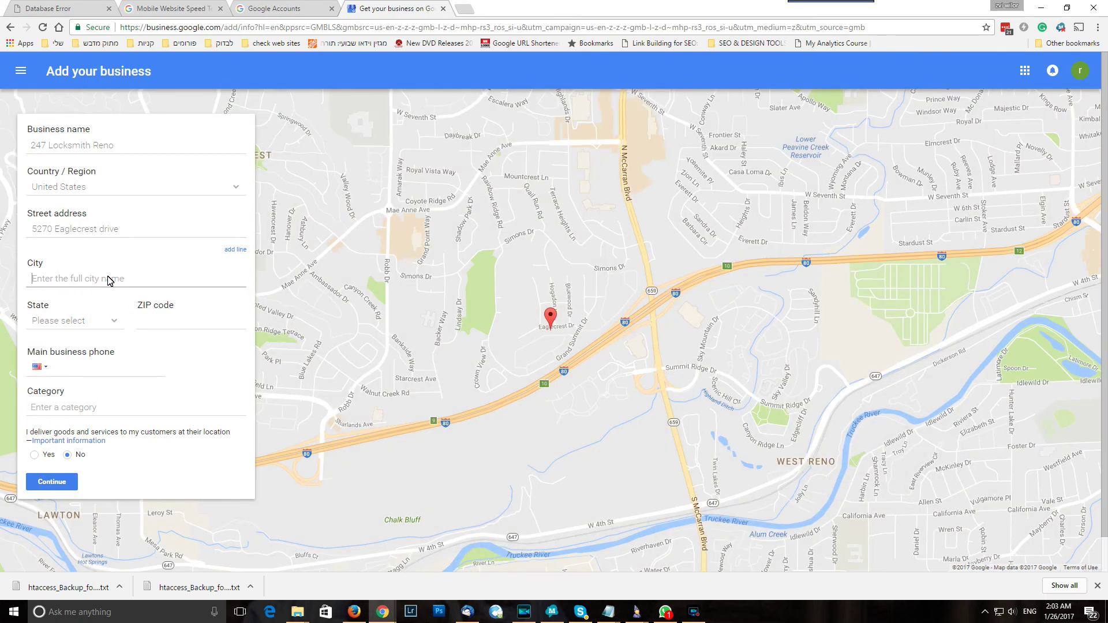
{"action": "key", "text": "alt+Tab"}
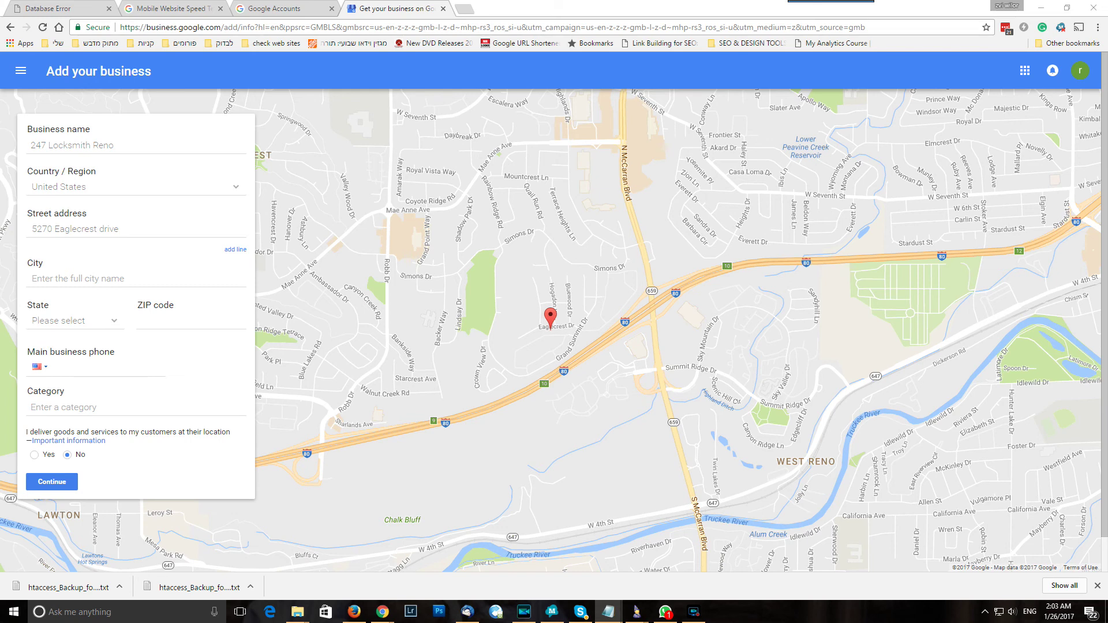
{"action": "left_click", "coordinate": [88, 282]}
{"action": "right_click", "coordinate": [87, 281]}
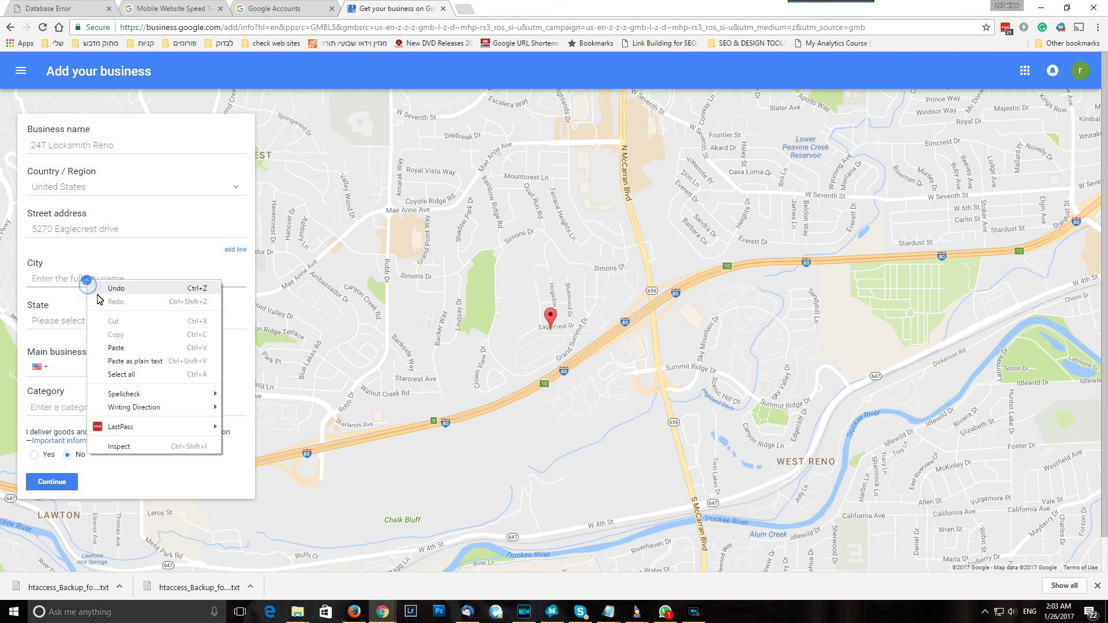
{"action": "left_click", "coordinate": [118, 347]}
Set the state to Nevada and fill in the business's ZIP code
{"action": "left_click", "coordinate": [85, 322]}
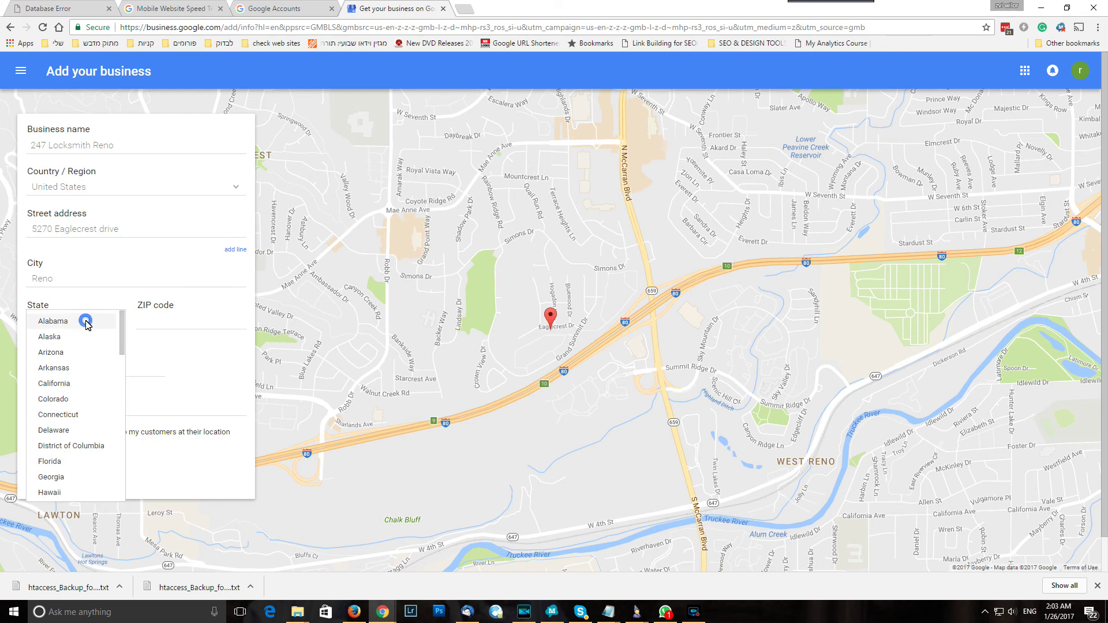
{"action": "scroll", "coordinate": [86, 325], "scroll_direction": "down", "scroll_amount": 4}
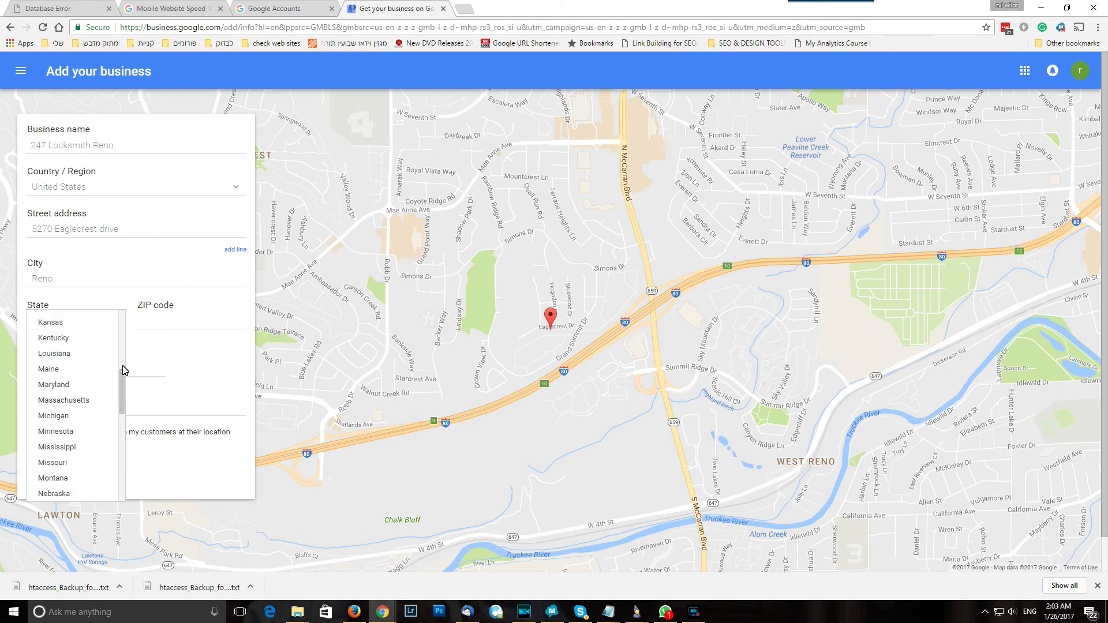
{"action": "left_click_drag", "start_coordinate": [120, 384], "coordinate": [118, 415]}
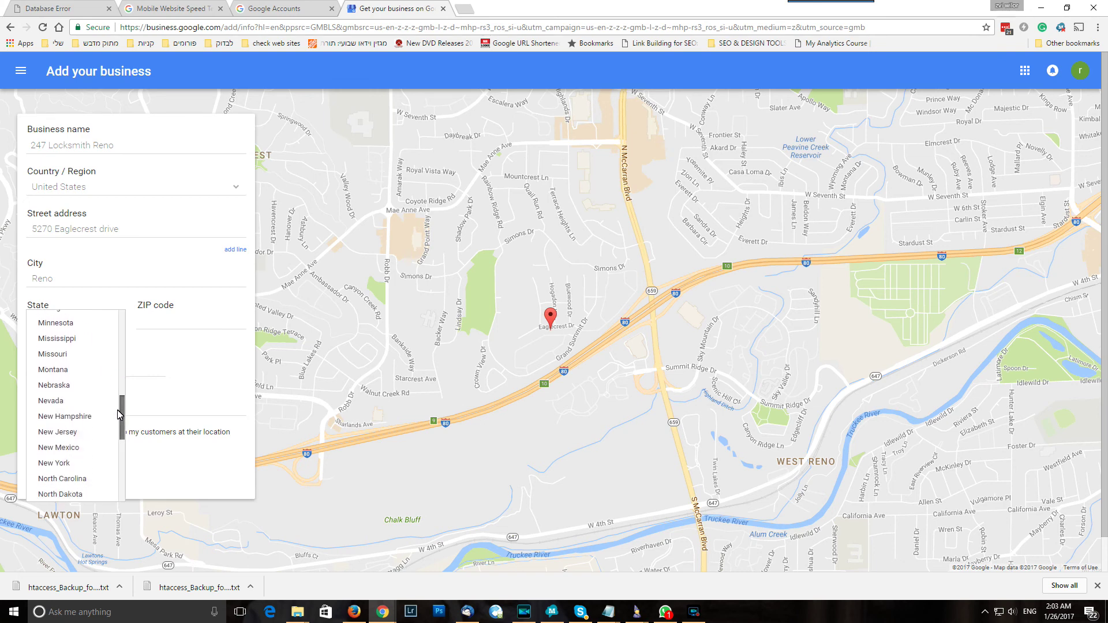
{"action": "left_click", "coordinate": [78, 402]}
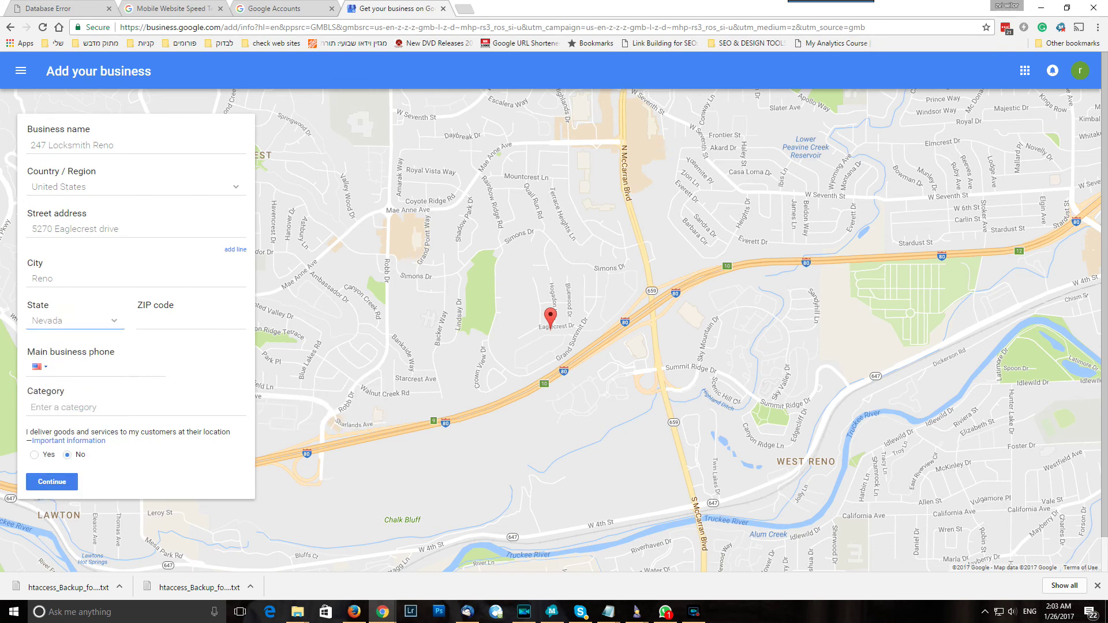
{"action": "key", "text": "alt+Tab"}
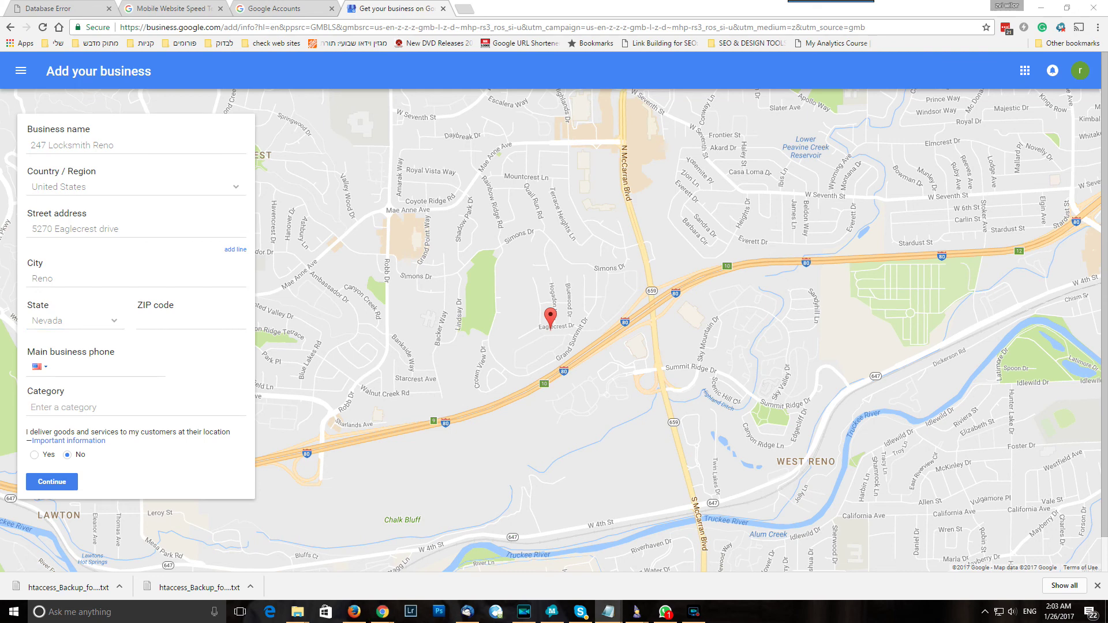
{"action": "left_click", "coordinate": [195, 326]}
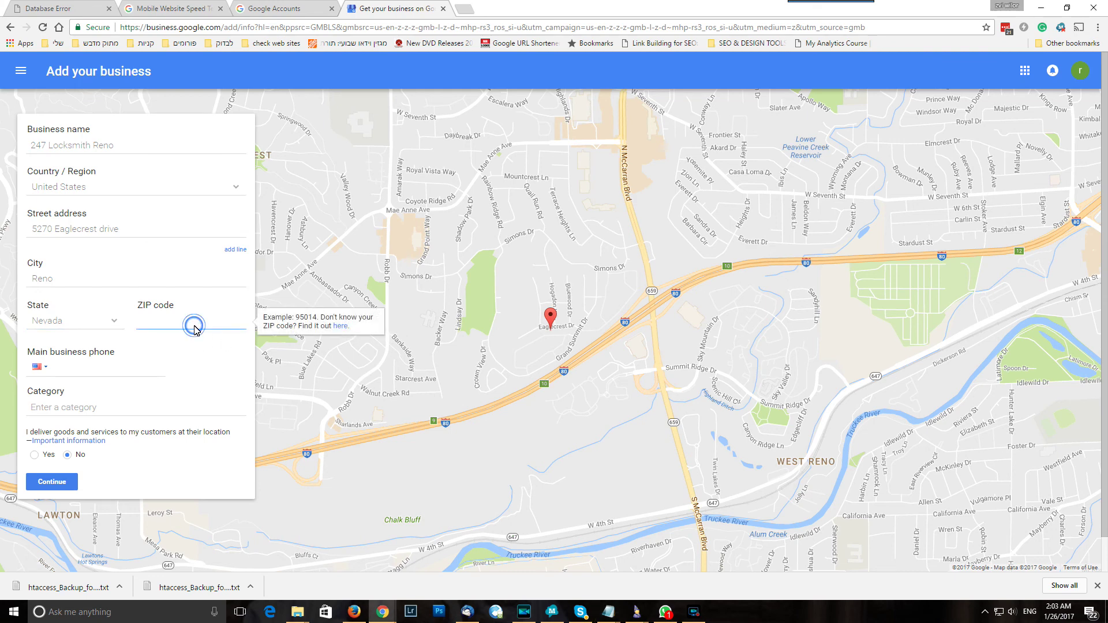
{"action": "type", "text": "89523"}
Copy the phone number from the business notes and fill in the main business phone
{"action": "left_click", "coordinate": [160, 367]}
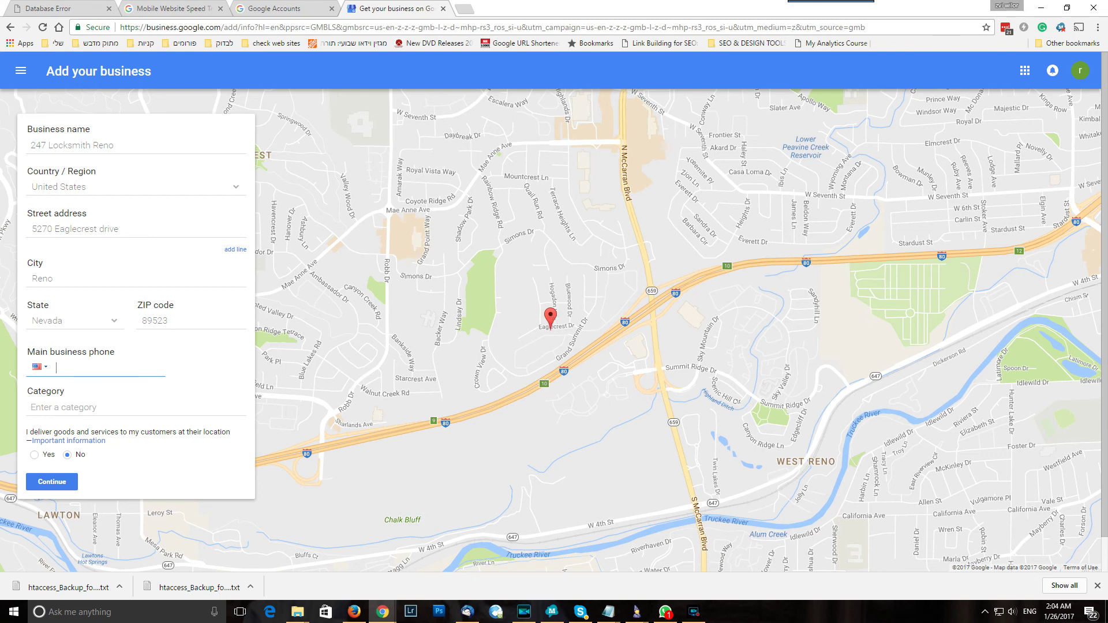
{"action": "key", "text": "alt+Tab"}
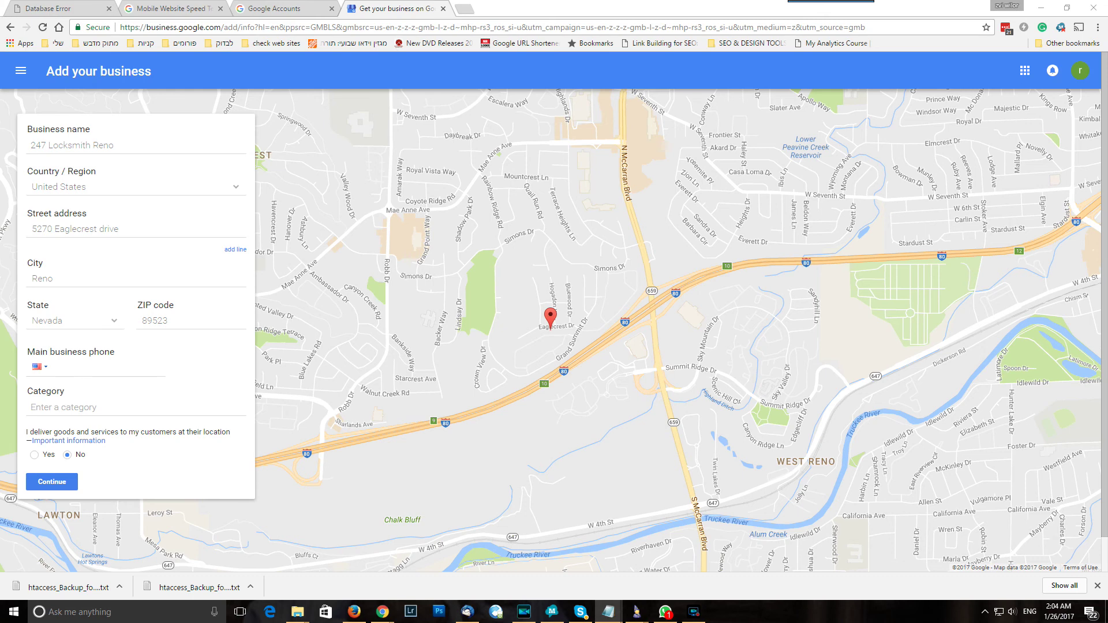
{"action": "left_click", "coordinate": [66, 368]}
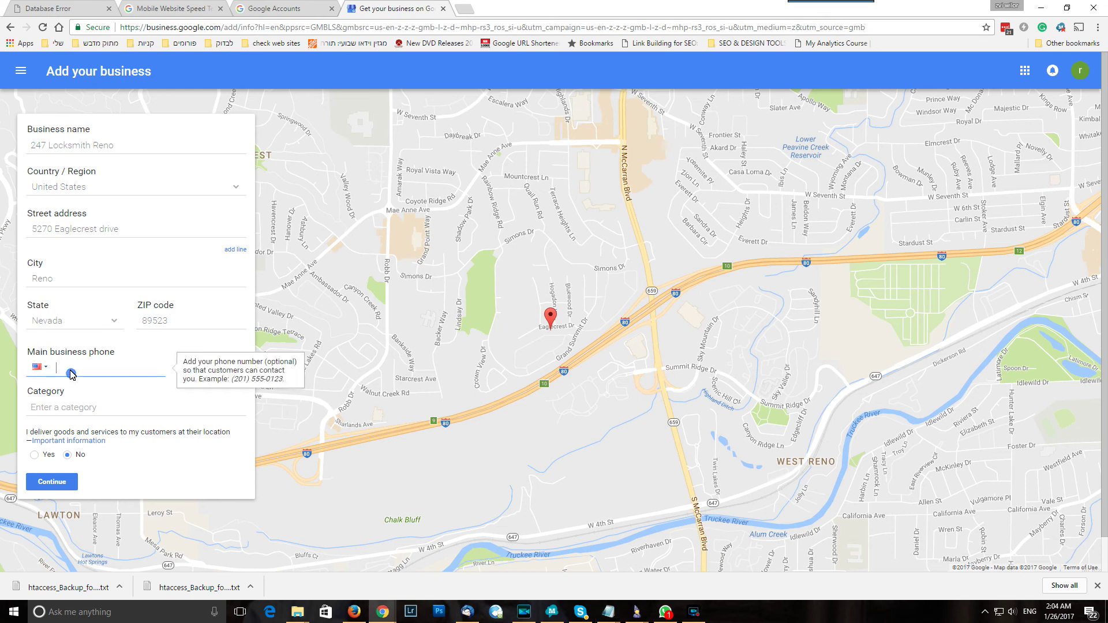
{"action": "right_click", "coordinate": [69, 368]}
{"action": "left_click", "coordinate": [101, 439]}
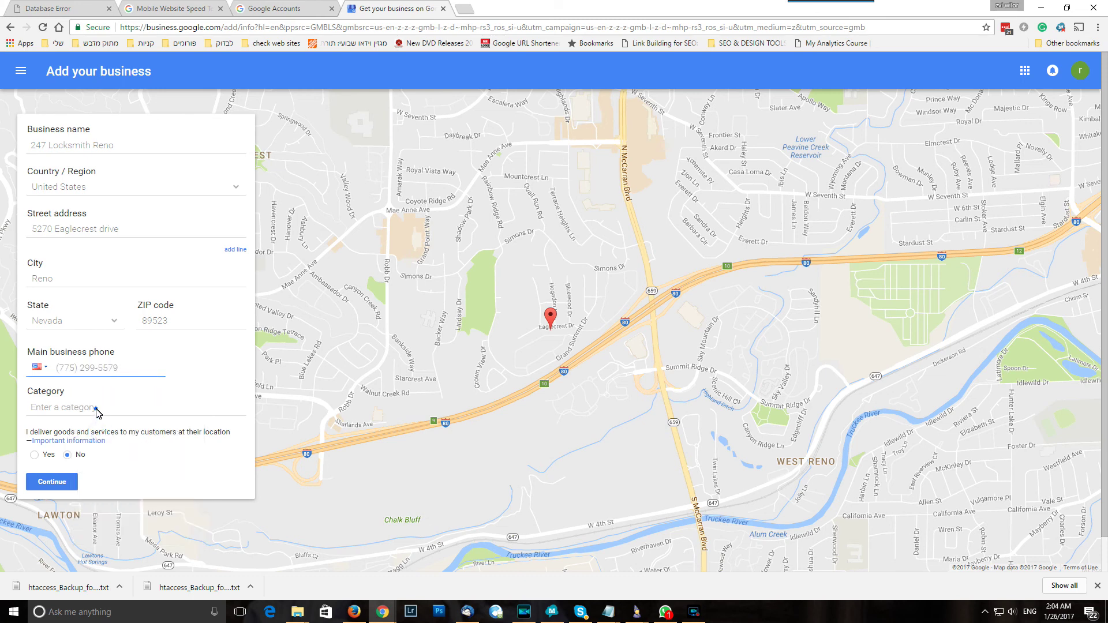
Set the business category to Locksmith, picked from the suggested categories
{"action": "left_click", "coordinate": [95, 411]}
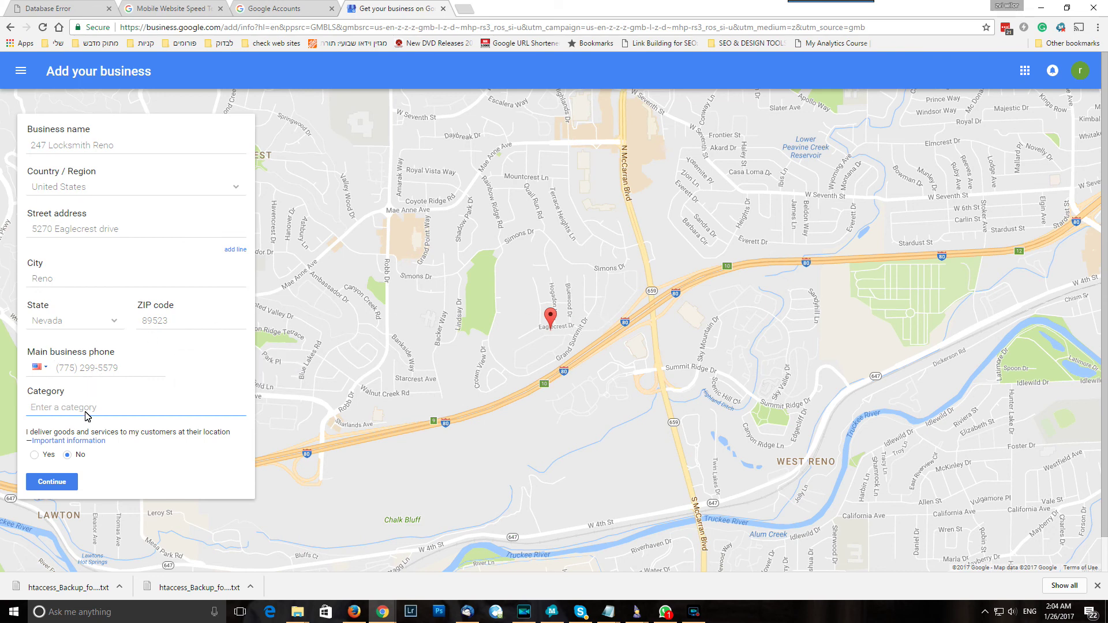
{"action": "mouse_move", "coordinate": [85, 415]}
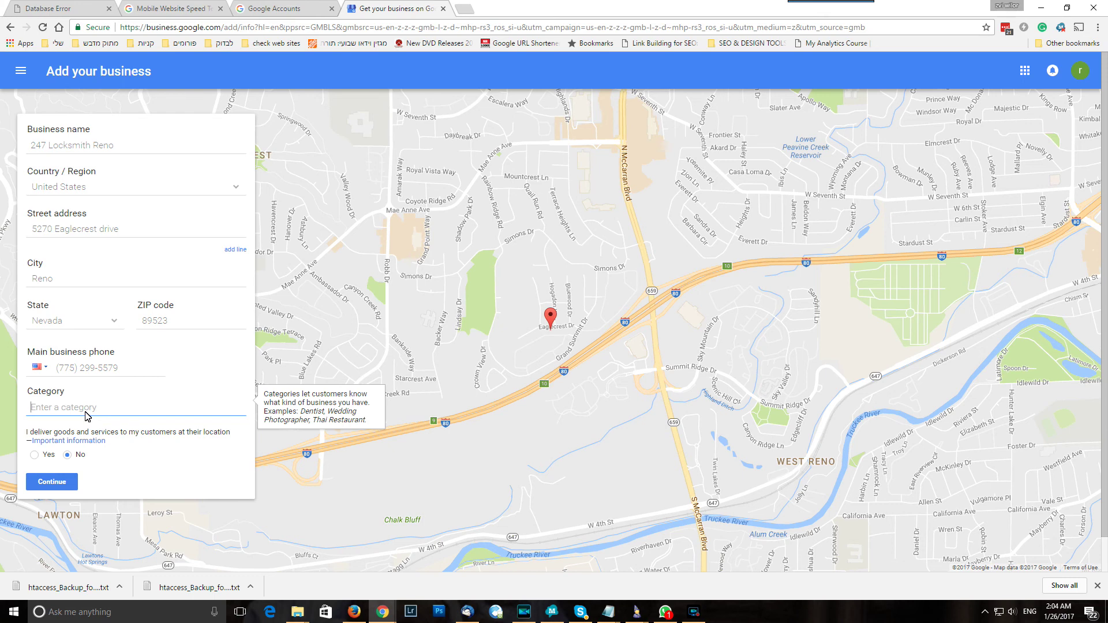
{"action": "type", "text": "Lo"}
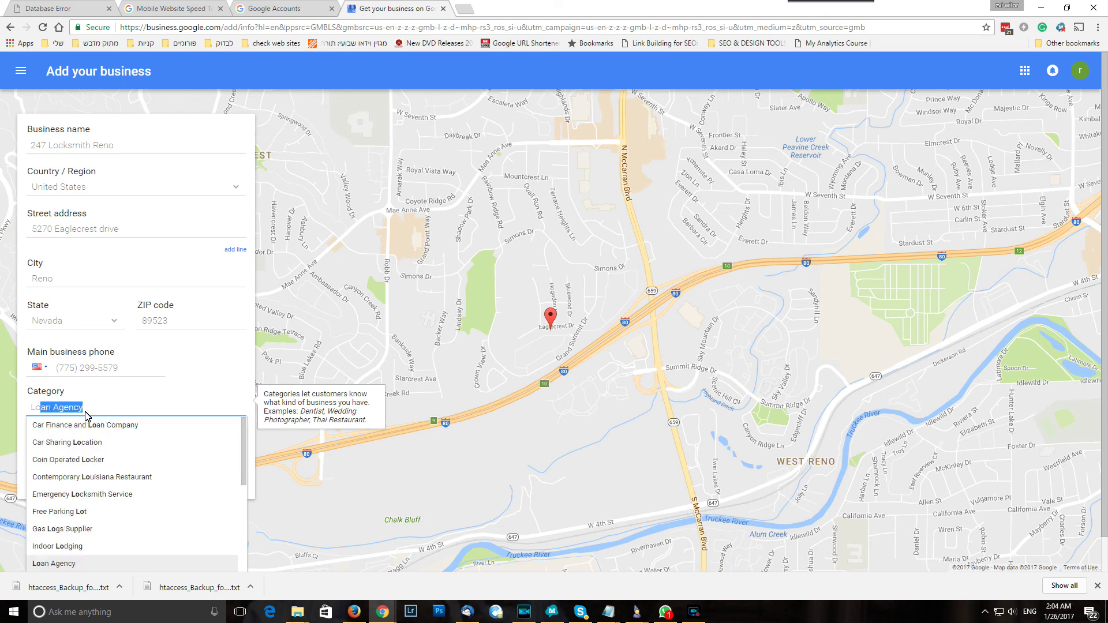
{"action": "type", "text": "ck"}
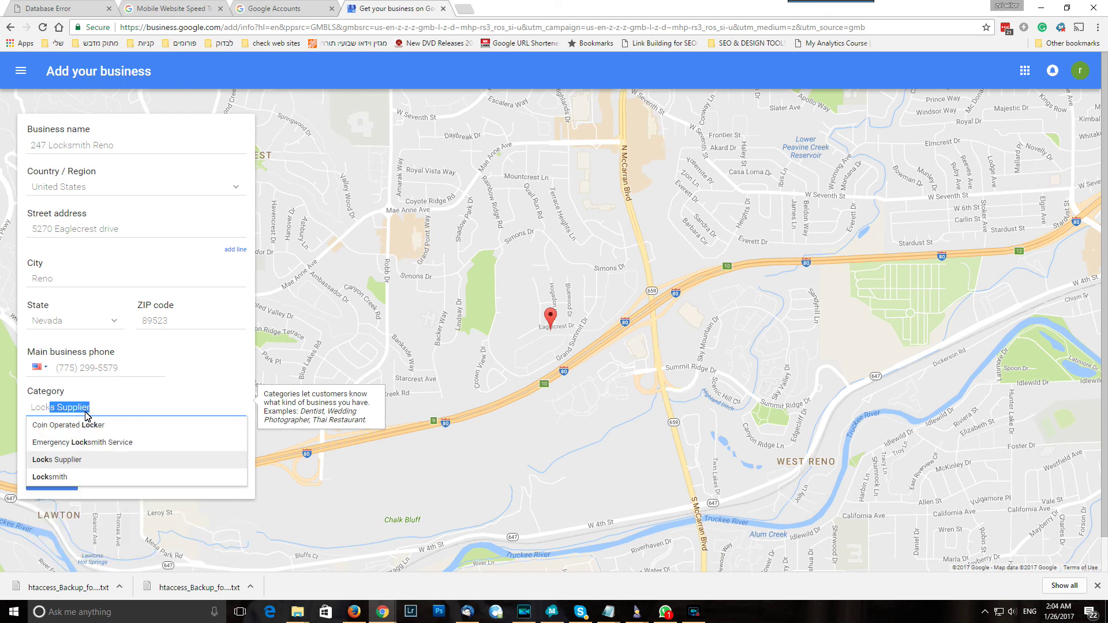
{"action": "key", "text": "Down"}
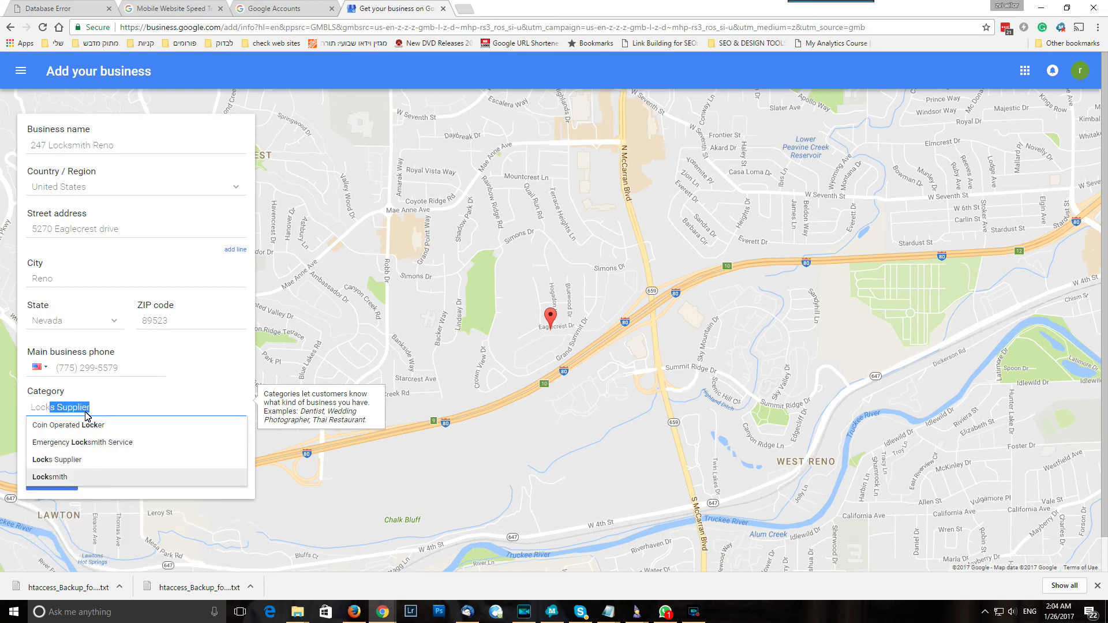
{"action": "left_click", "coordinate": [62, 478]}
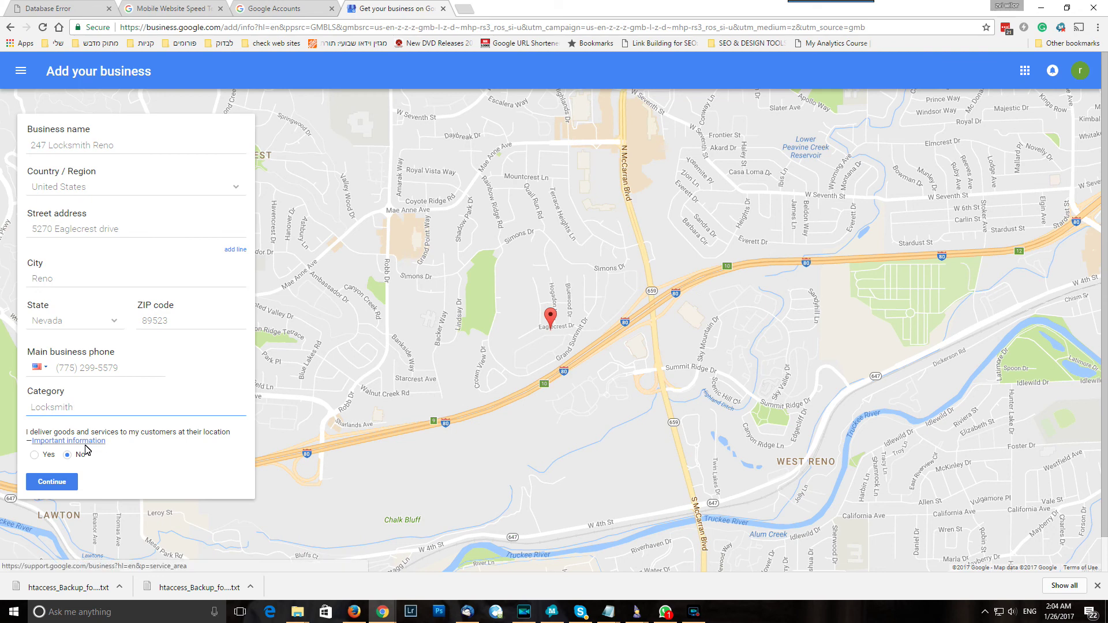
State that the business delivers goods and services at the customers' location, and continue to the service area
{"action": "mouse_move", "coordinate": [60, 410]}
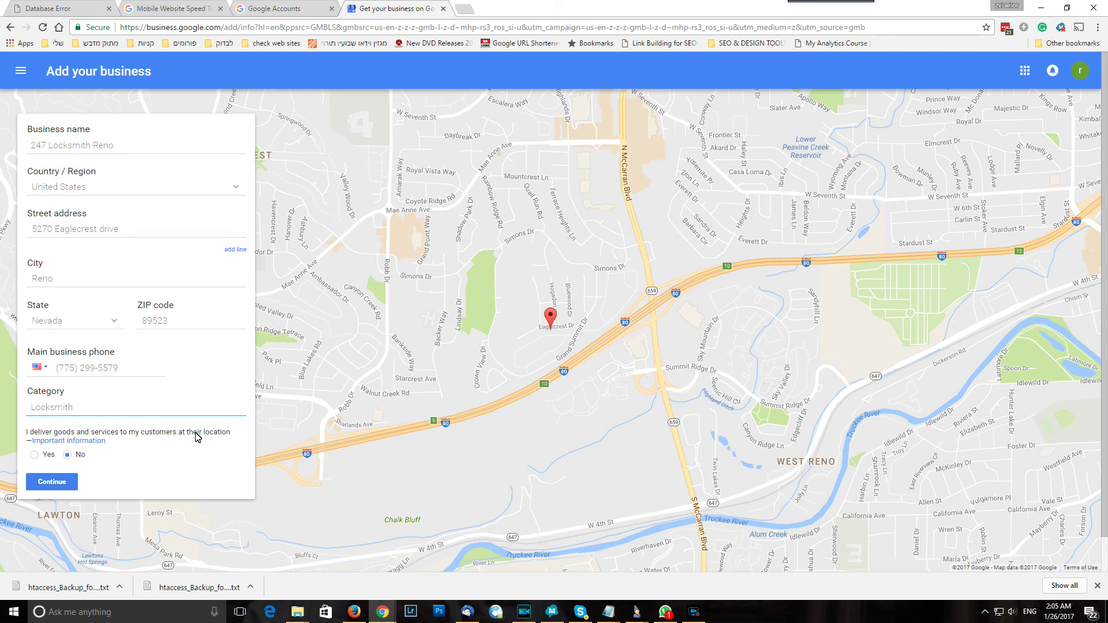
{"action": "left_click", "coordinate": [34, 456]}
{"action": "left_click", "coordinate": [49, 481]}
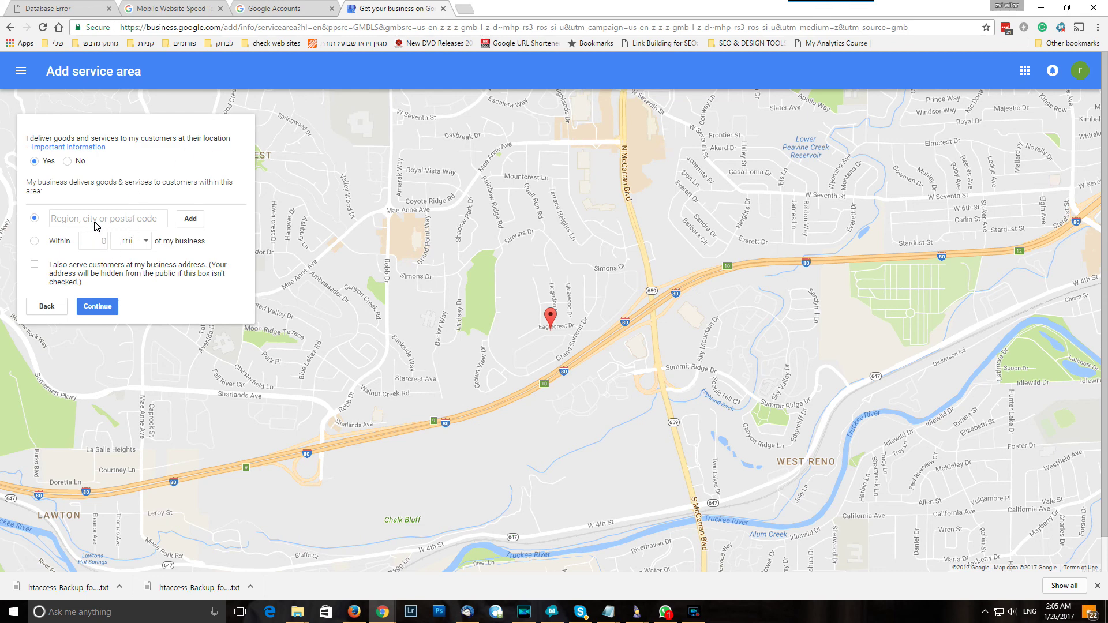
Define the service area as within 50 mi of the business and continue to the confirmation page
{"action": "left_click", "coordinate": [34, 242]}
{"action": "left_click", "coordinate": [91, 242]}
{"action": "type", "text": "50"}
{"action": "left_click", "coordinate": [160, 259]}
{"action": "left_click", "coordinate": [33, 266]}
{"action": "left_click", "coordinate": [33, 267]}
{"action": "left_click", "coordinate": [106, 312]}
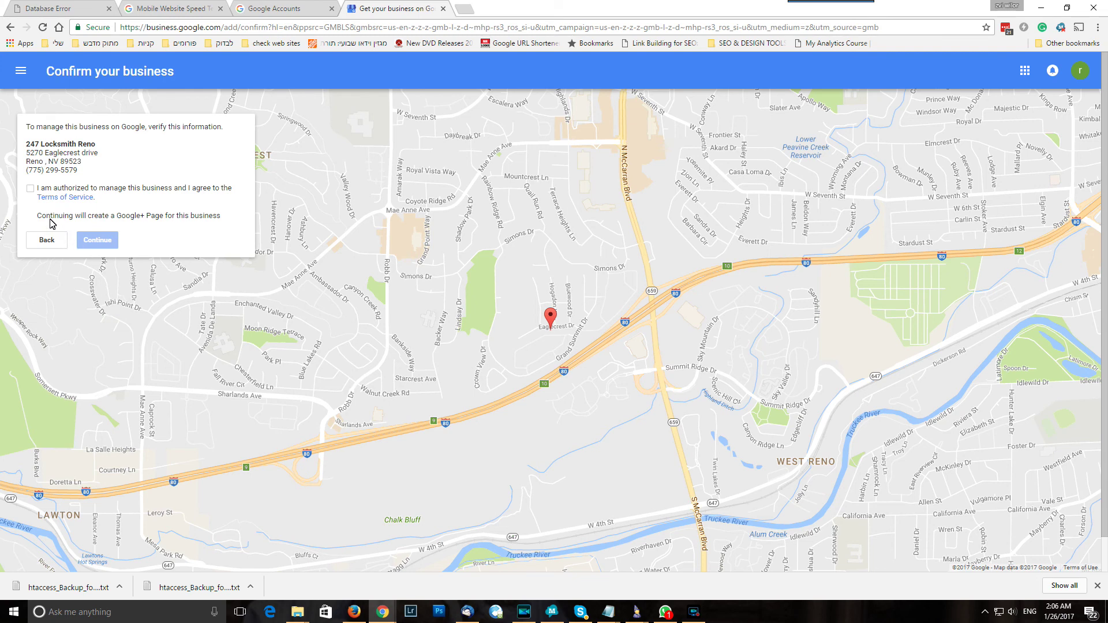
Confirm authorization to manage the business, agree to the Terms of Service, and choose to receive the verification code by mail
{"action": "left_click_drag", "start_coordinate": [26, 146], "coordinate": [112, 173]}
{"action": "left_click", "coordinate": [30, 189]}
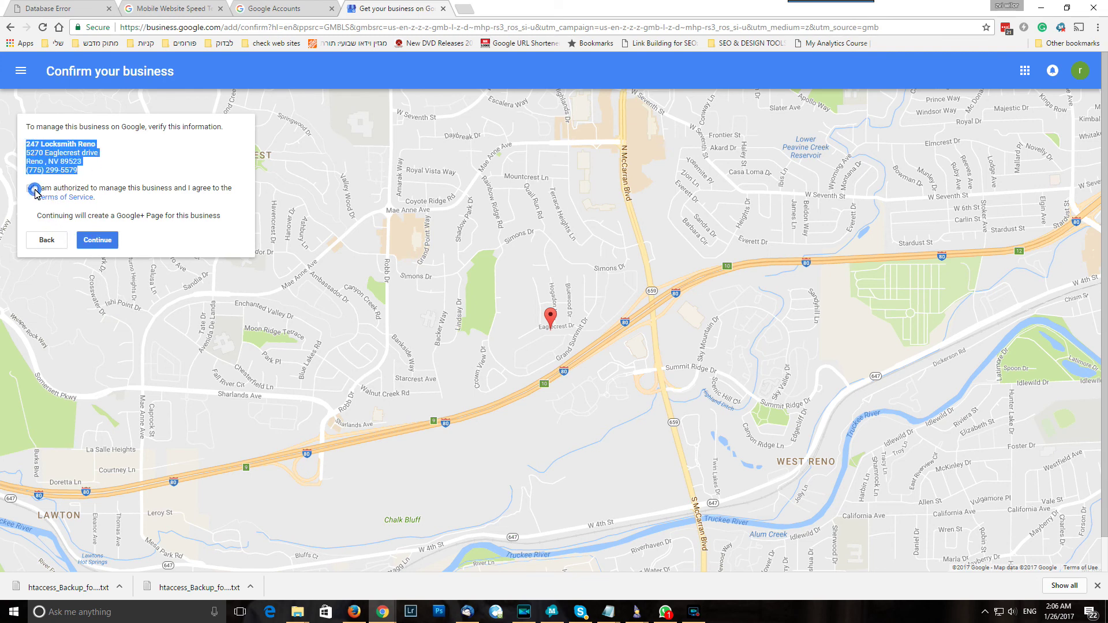
{"action": "left_click", "coordinate": [97, 241]}
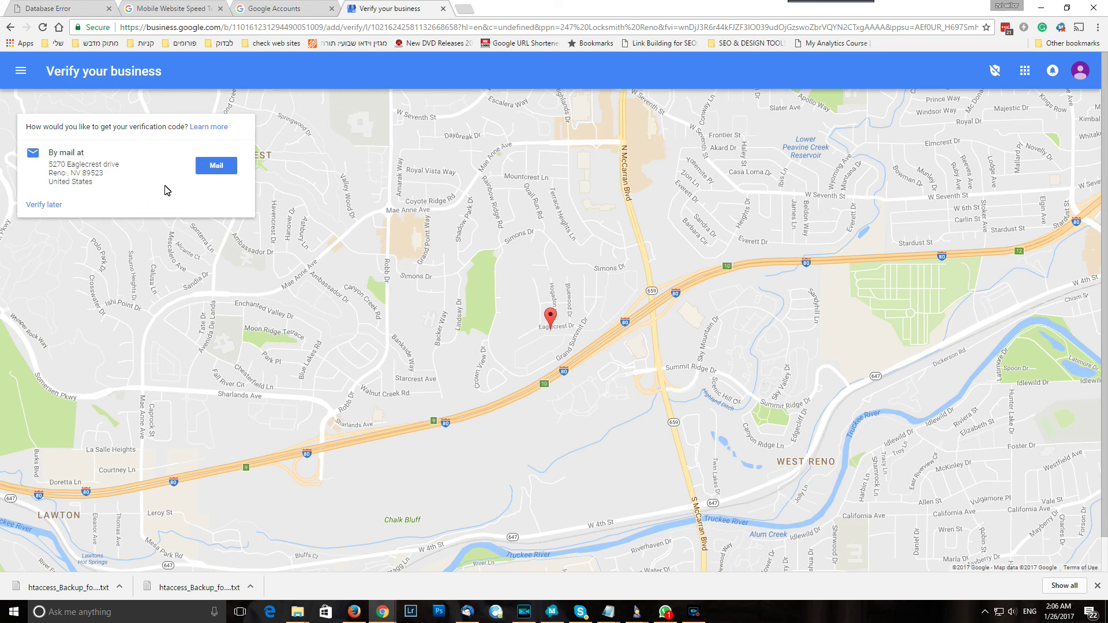
{"action": "left_click", "coordinate": [215, 166]}
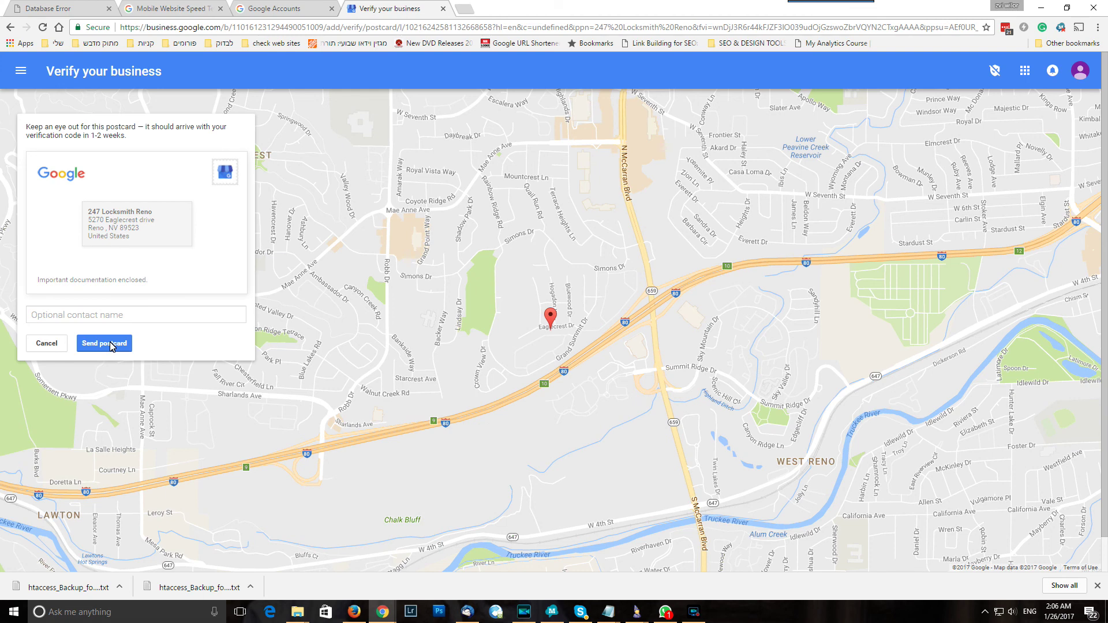
{"action": "left_click", "coordinate": [115, 317]}
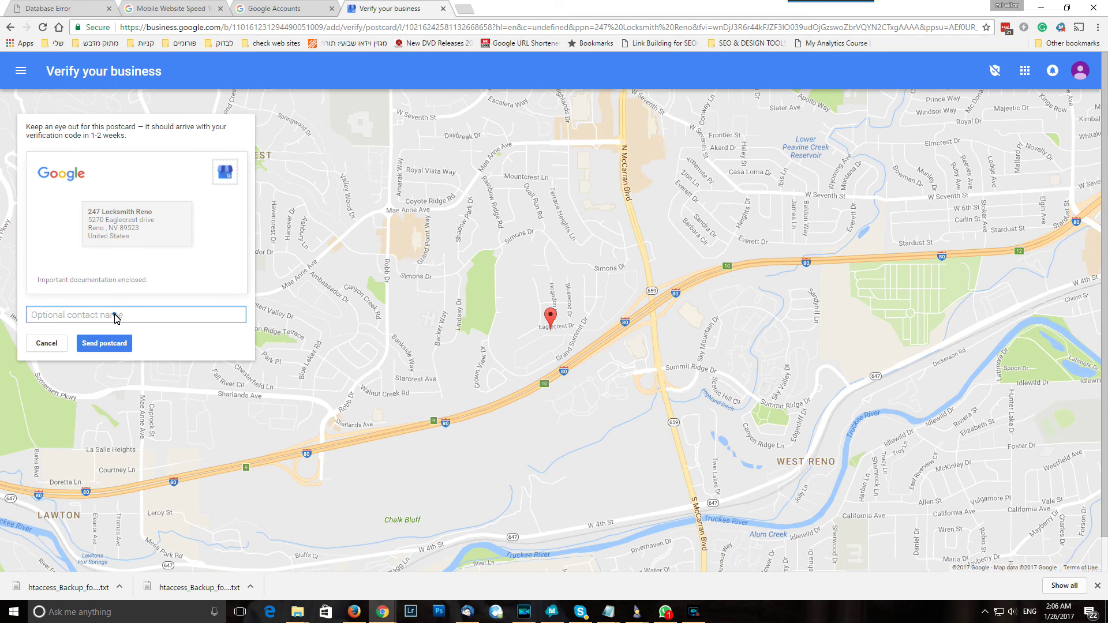
{"action": "type", "text": "ATT"}
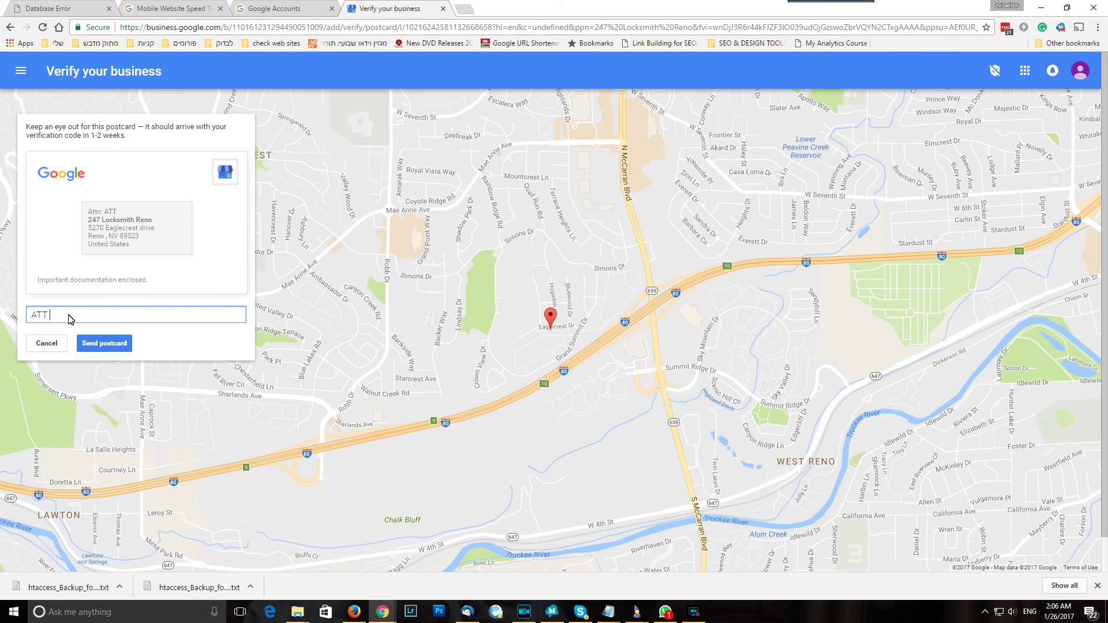
{"action": "key", "text": "BackSpace"}
{"action": "key", "text": "BackSpace"}
{"action": "key", "text": "BackSpace"}
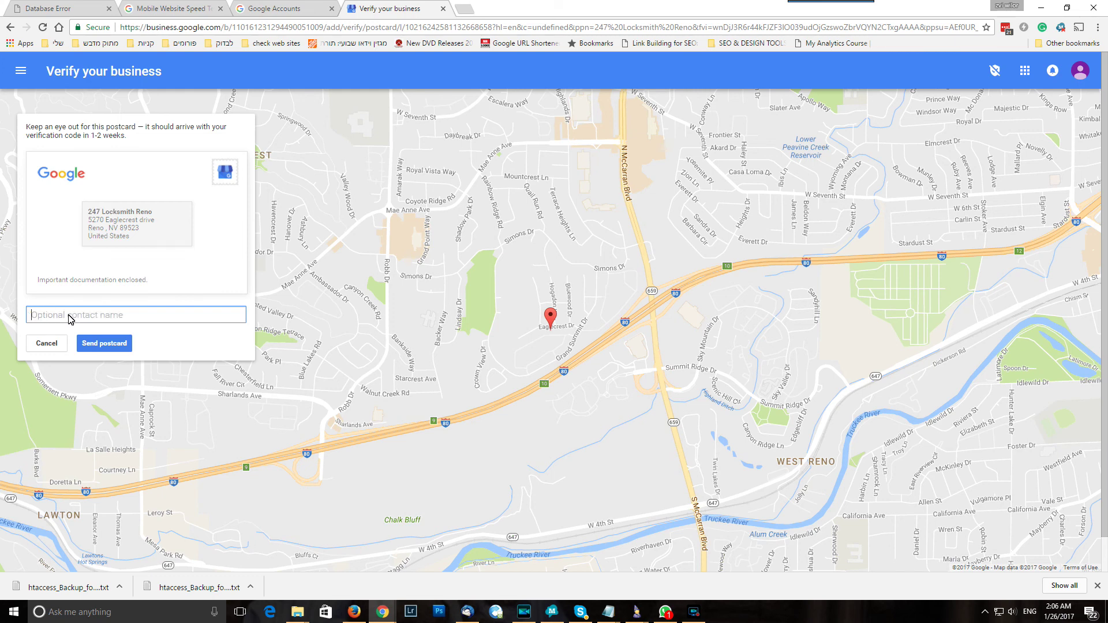
Send the verification postcard and opt in to personalized tips and recommendations in the welcome message
{"action": "left_click", "coordinate": [96, 345]}
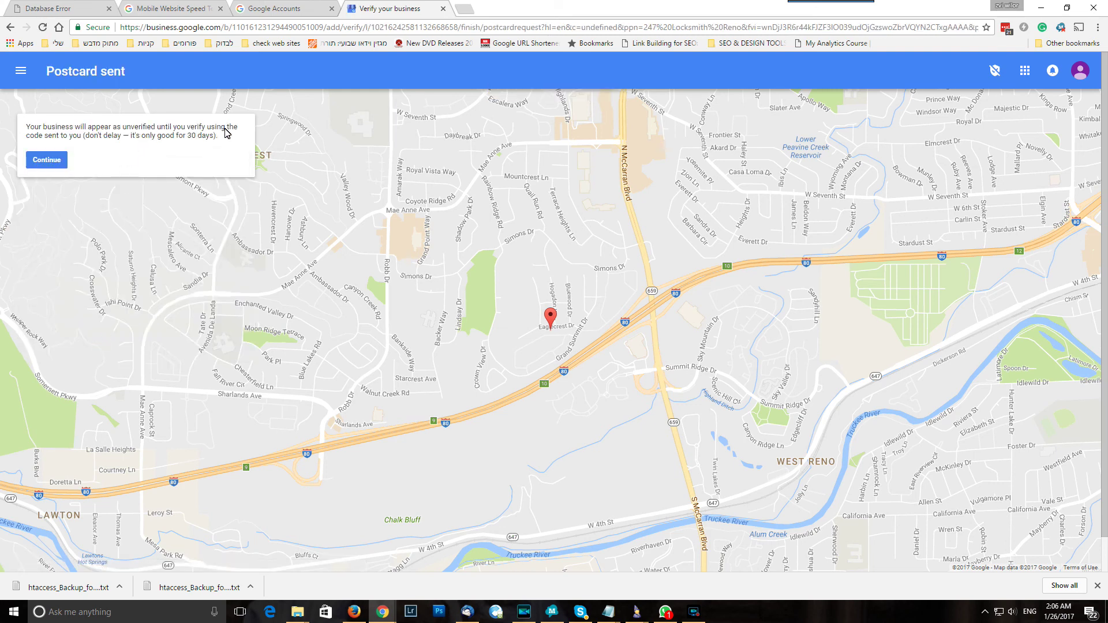
{"action": "left_click", "coordinate": [58, 162]}
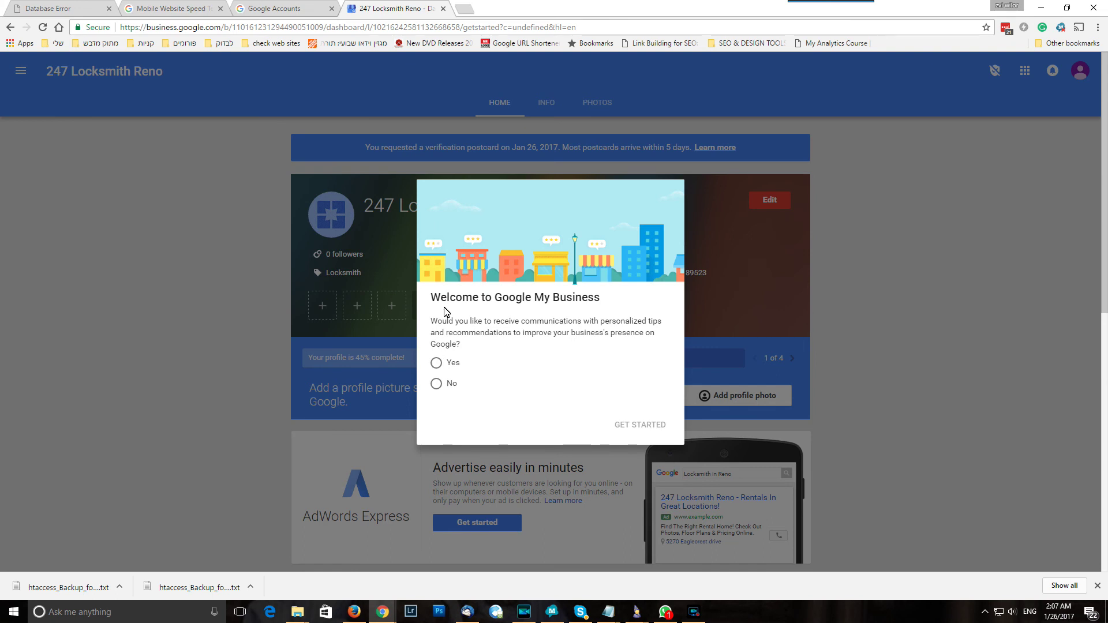
{"action": "left_click", "coordinate": [436, 363]}
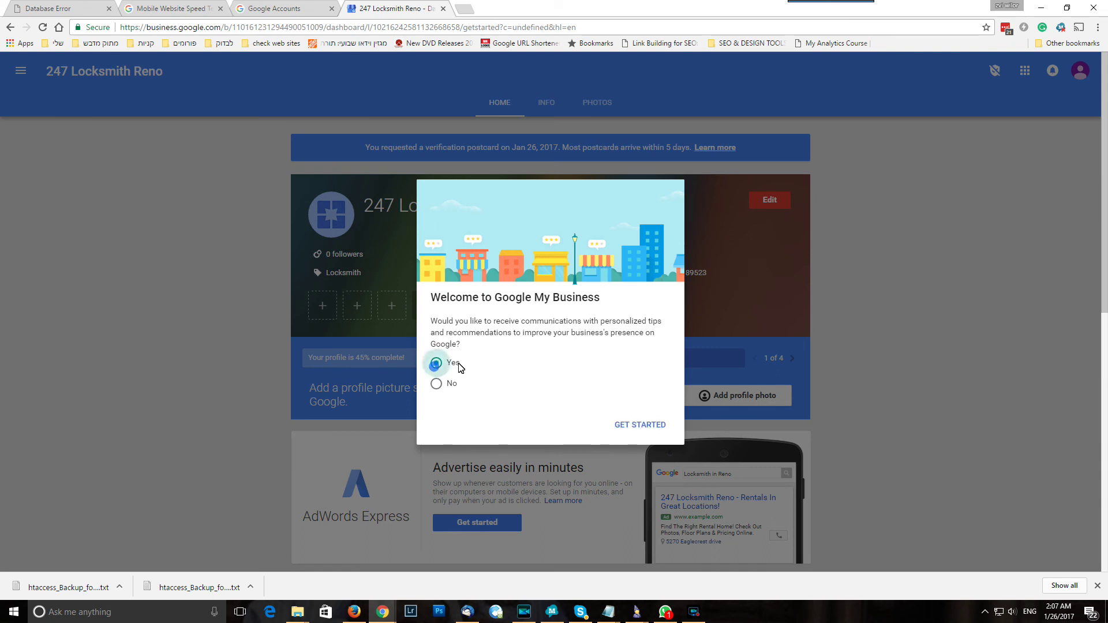
{"action": "left_click", "coordinate": [629, 425]}
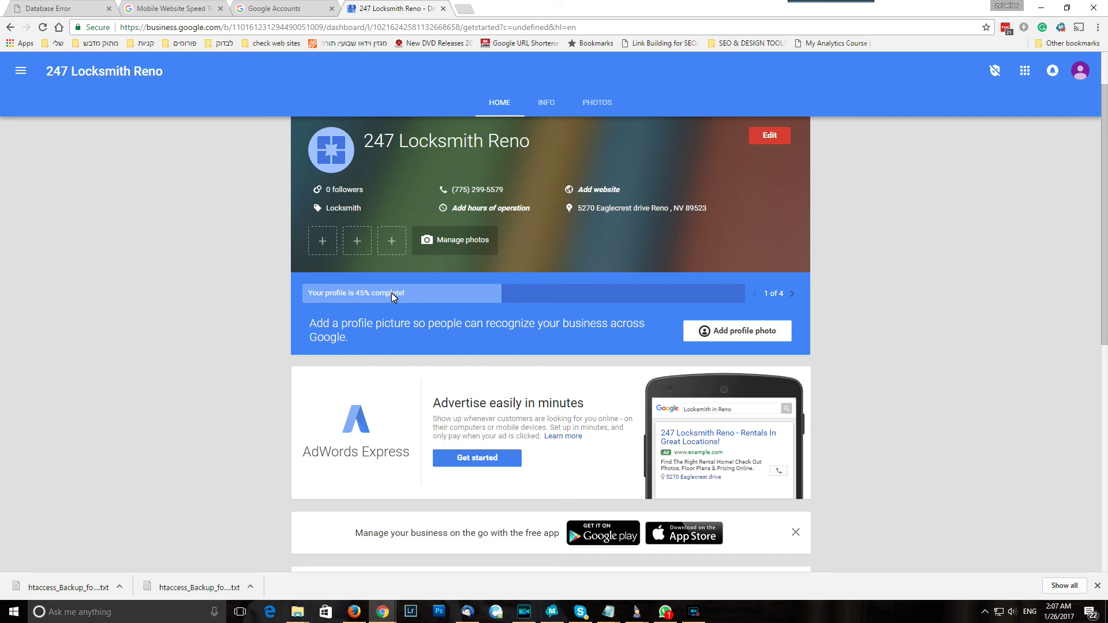
Go to the business's photos and start adding a profile photo under the identity photos
{"action": "left_click", "coordinate": [731, 332]}
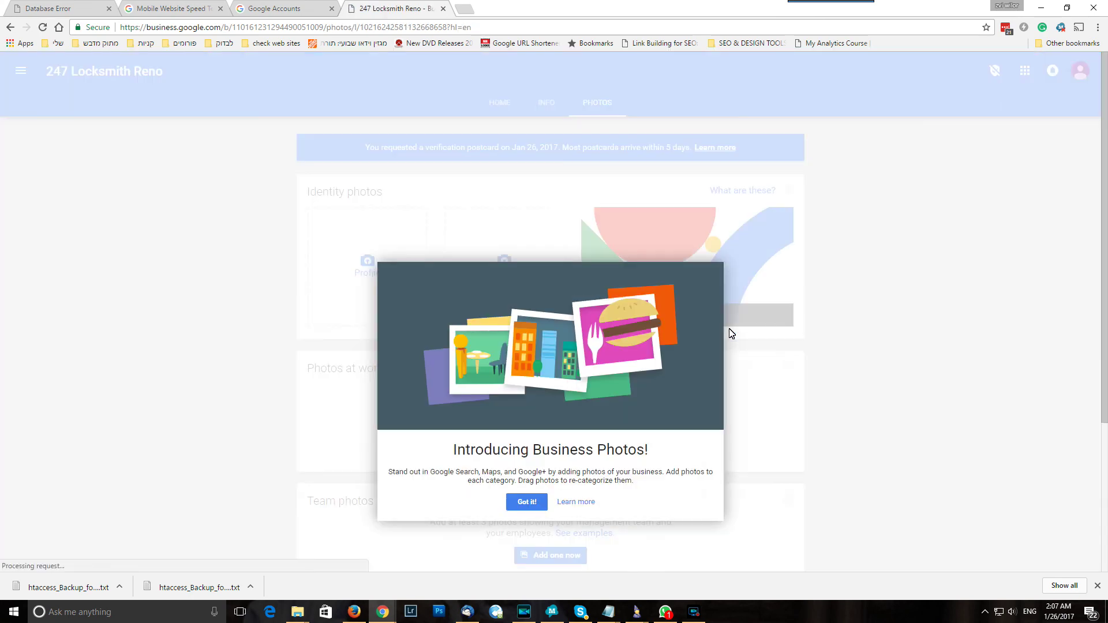
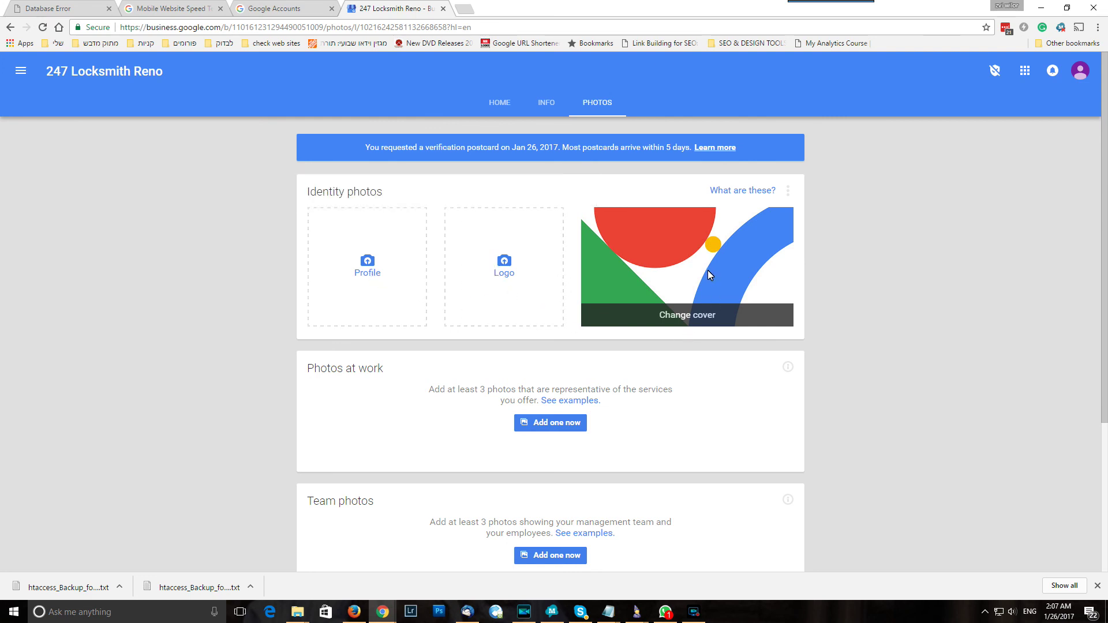
{"action": "scroll", "coordinate": [518, 322], "scroll_direction": "down", "scroll_amount": 2}
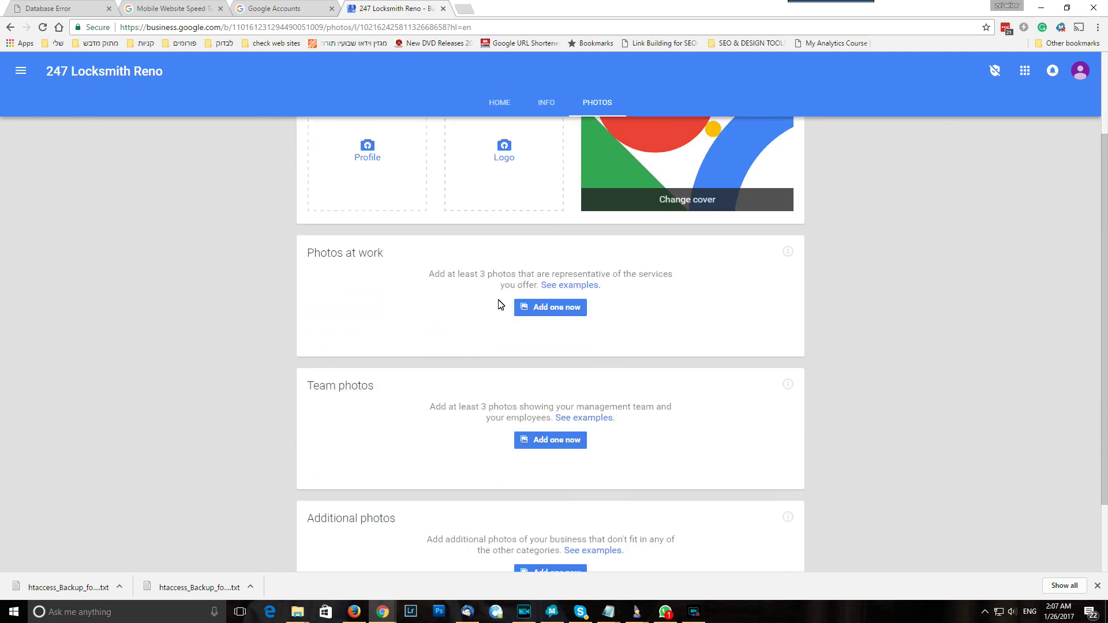
{"action": "scroll", "coordinate": [497, 304], "scroll_direction": "down", "scroll_amount": 2}
{"action": "scroll", "coordinate": [594, 354], "scroll_direction": "up", "scroll_amount": 4}
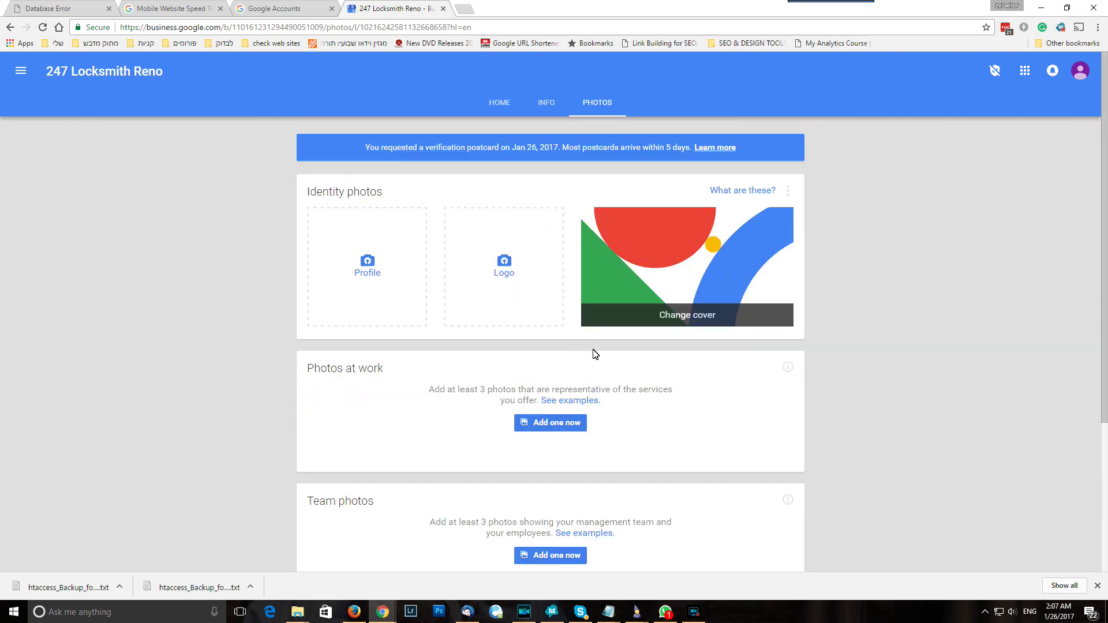
{"action": "left_click", "coordinate": [379, 275]}
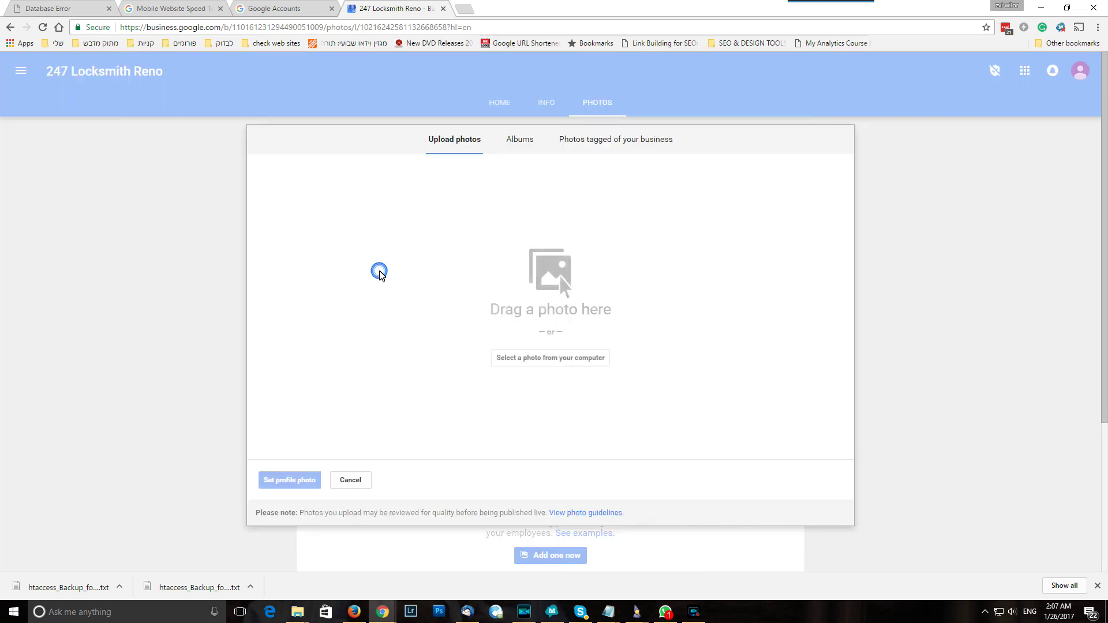
Upload Depositphotos_96413296_original.jpg from the LOCKSMITH PHOTOS folder as the profile image
{"action": "left_click", "coordinate": [529, 359]}
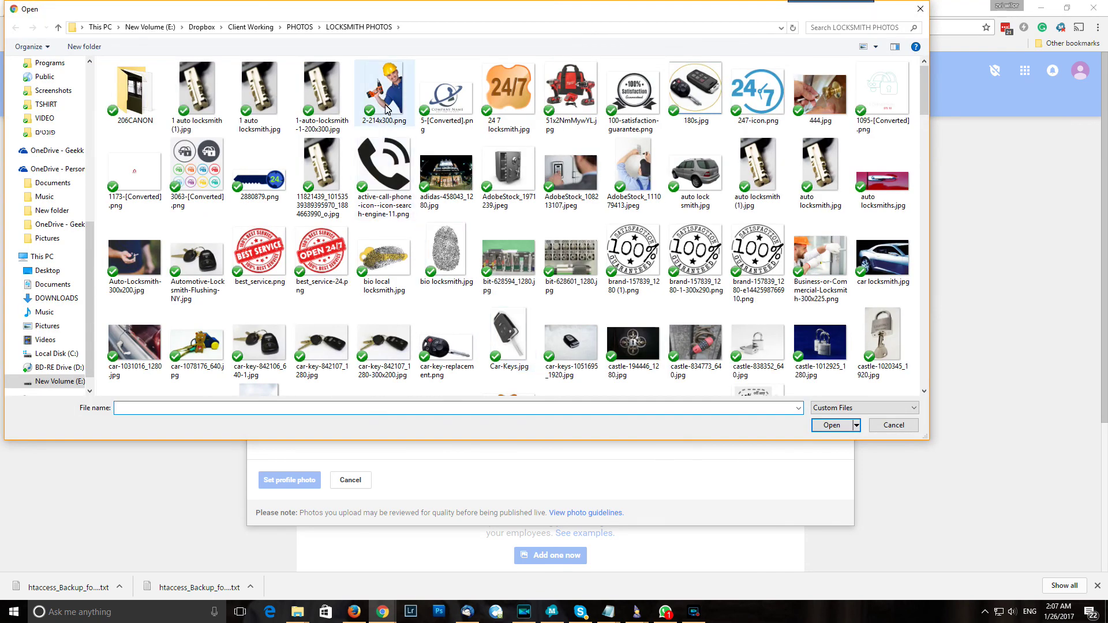
{"action": "scroll", "coordinate": [402, 119], "scroll_direction": "down", "scroll_amount": 15}
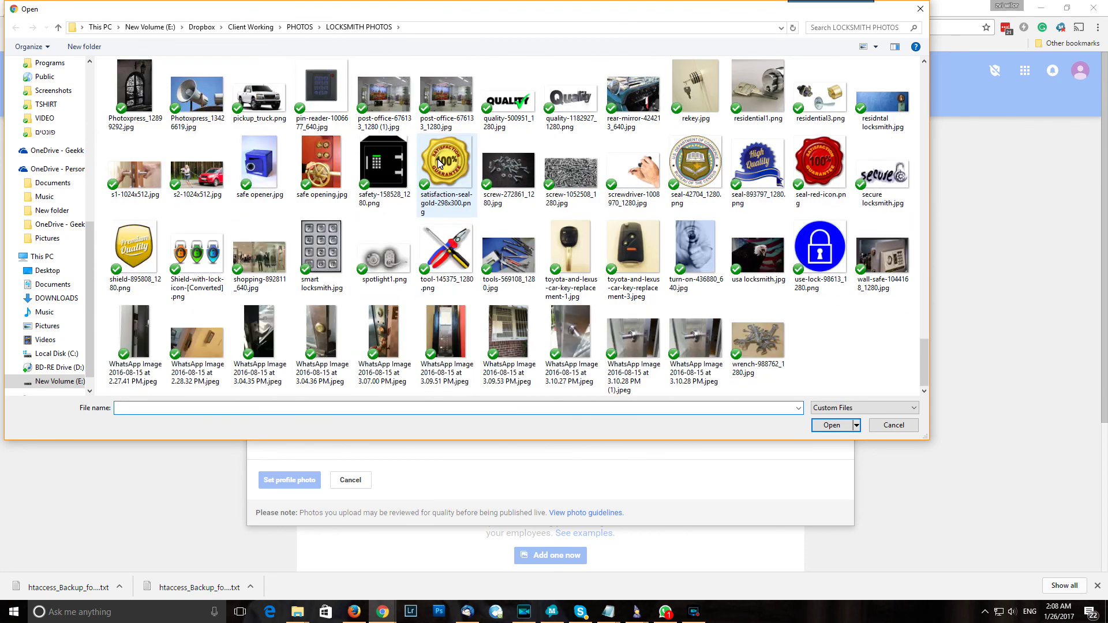
{"action": "scroll", "coordinate": [439, 165], "scroll_direction": "up", "scroll_amount": 10}
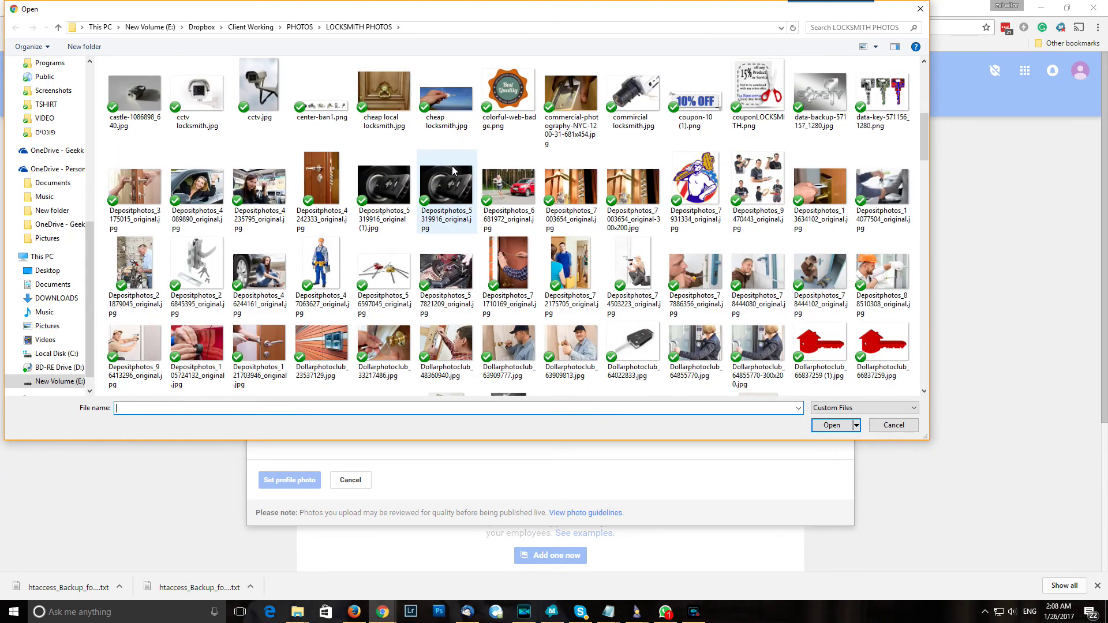
{"action": "scroll", "coordinate": [467, 171], "scroll_direction": "down", "scroll_amount": 4}
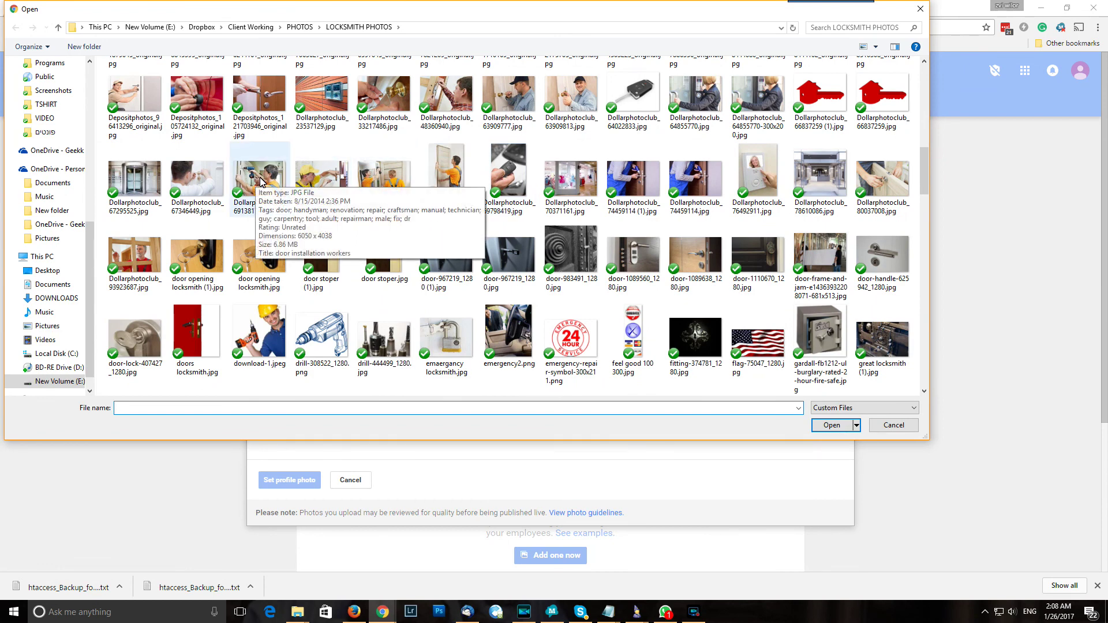
{"action": "scroll", "coordinate": [261, 181], "scroll_direction": "up", "scroll_amount": 3}
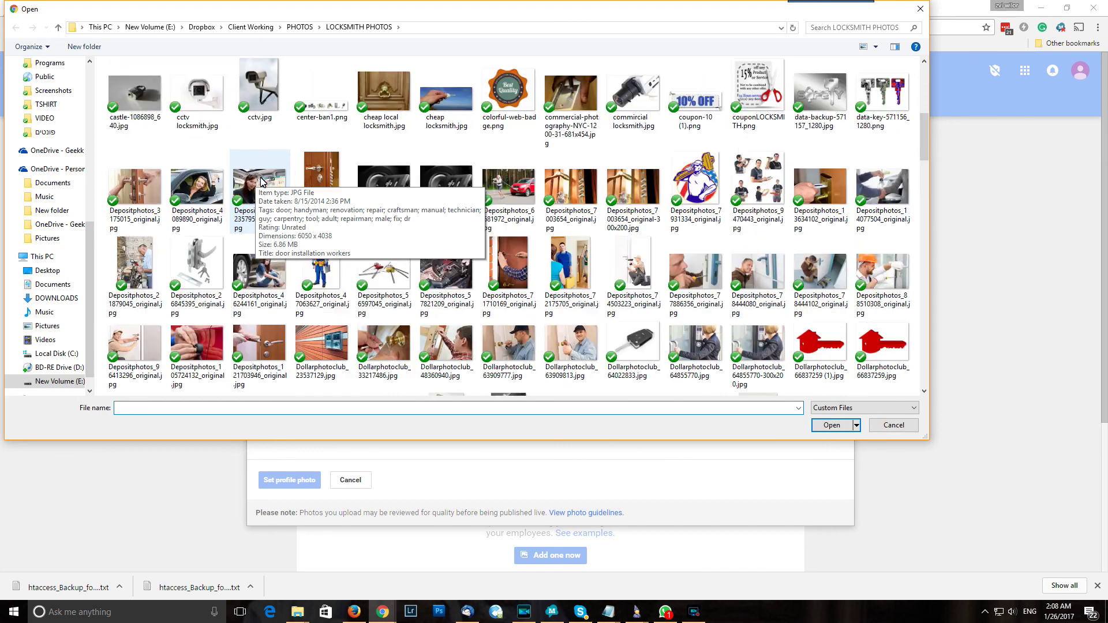
{"action": "left_click", "coordinate": [134, 361]}
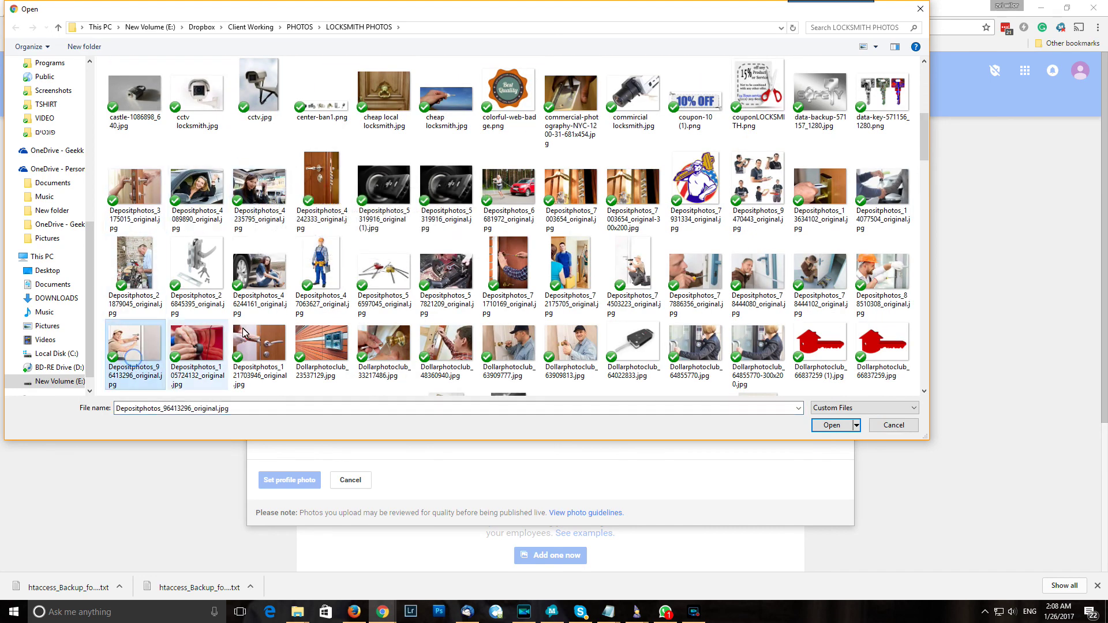
{"action": "left_click", "coordinate": [831, 426]}
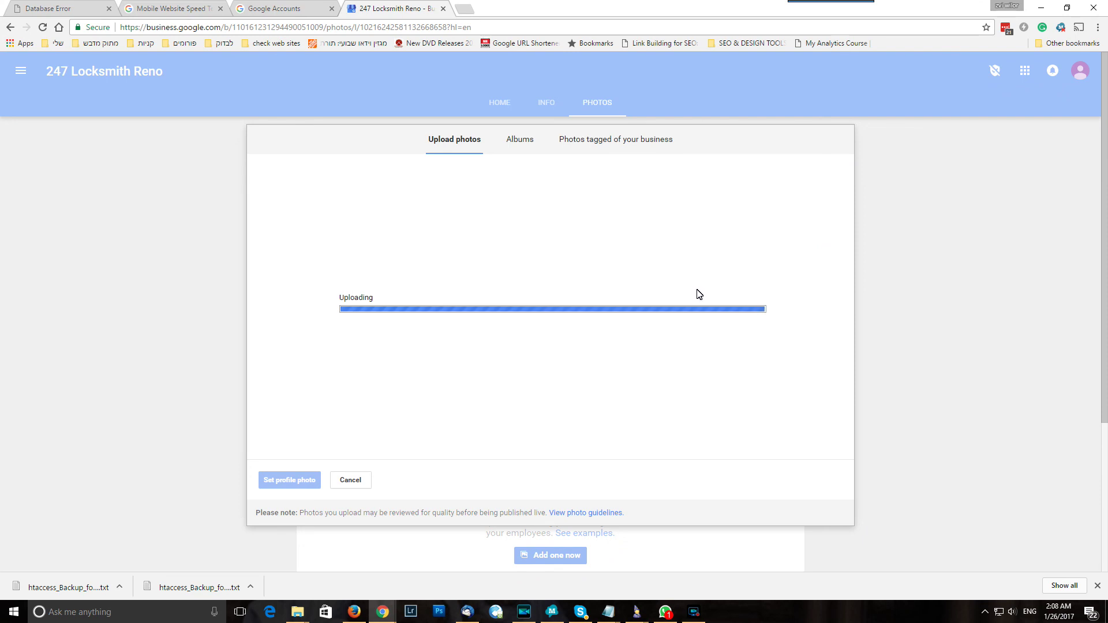
Crop the uploaded image to a square framing the locksmith and the door handle, and set it as the profile photo
{"action": "left_click_drag", "start_coordinate": [613, 300], "coordinate": [510, 292]}
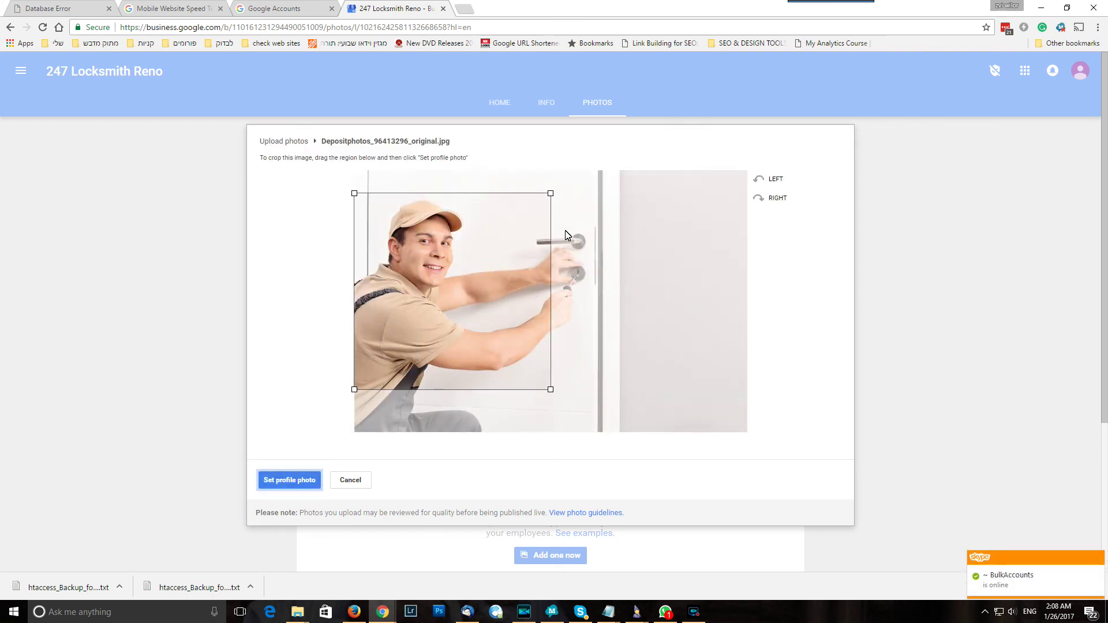
{"action": "left_click_drag", "start_coordinate": [550, 196], "coordinate": [573, 202]}
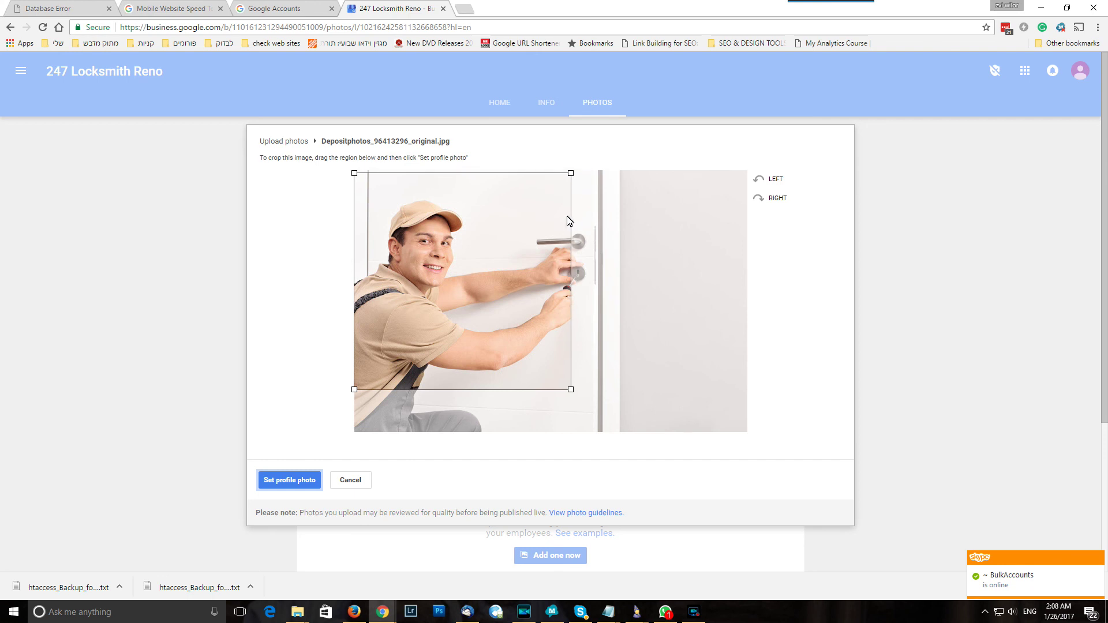
{"action": "left_click_drag", "start_coordinate": [570, 390], "coordinate": [587, 401]}
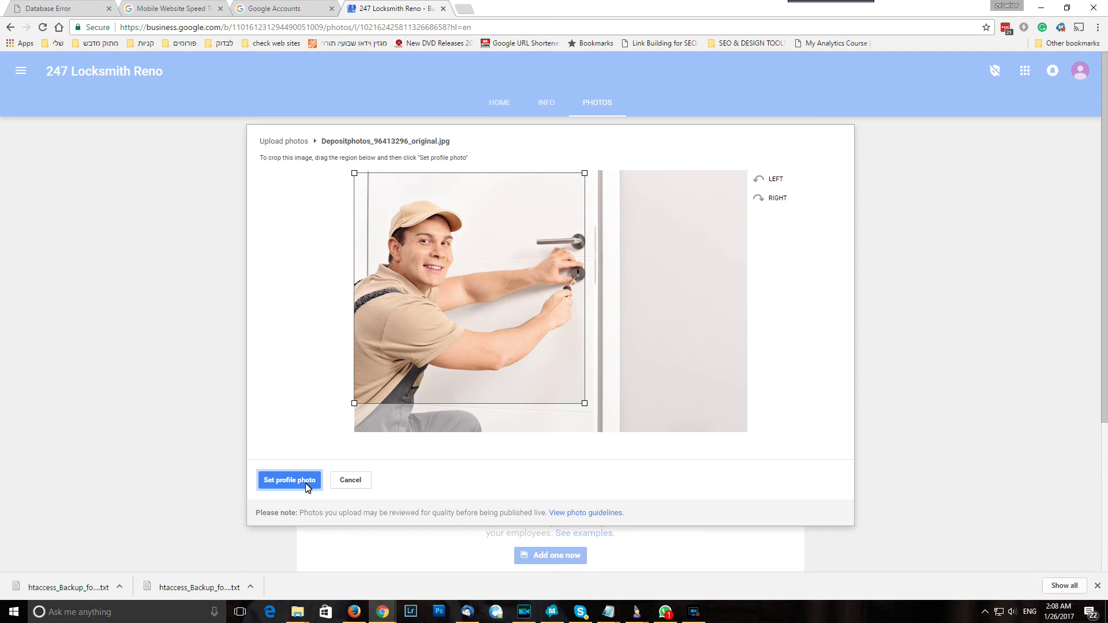
{"action": "left_click", "coordinate": [308, 487]}
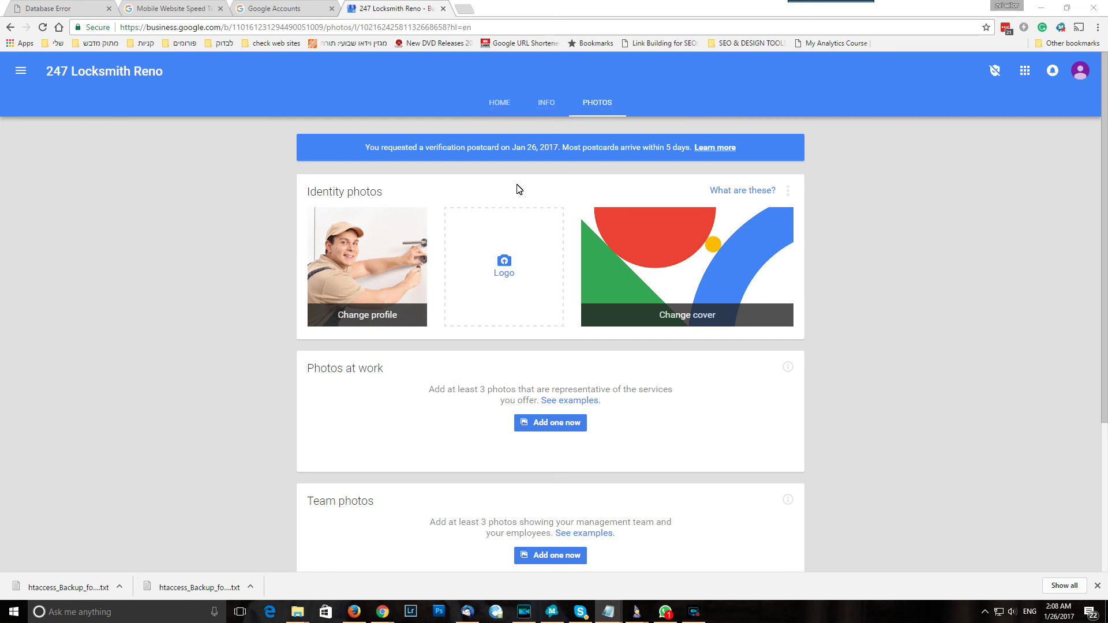
Open 247locksmithreno.com in a new tab and save its header logo as Untitled-1-1.png in the DOWNLOADS folder
{"action": "left_click", "coordinate": [465, 9]}
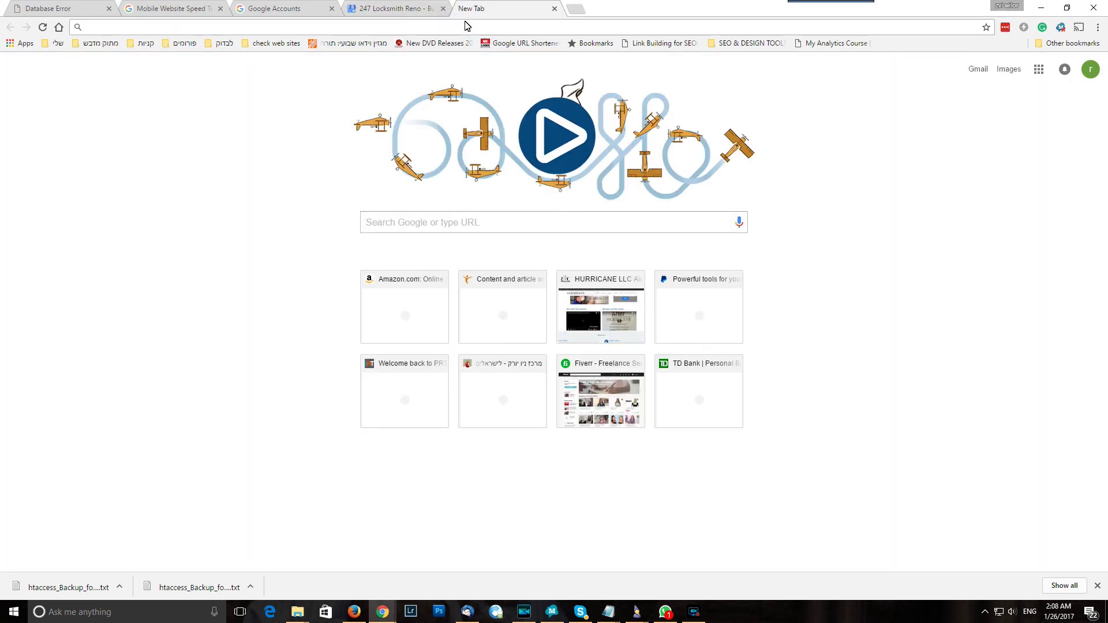
{"action": "type", "text": "http://247locksmithreno.com"}
{"action": "key", "text": "Return"}
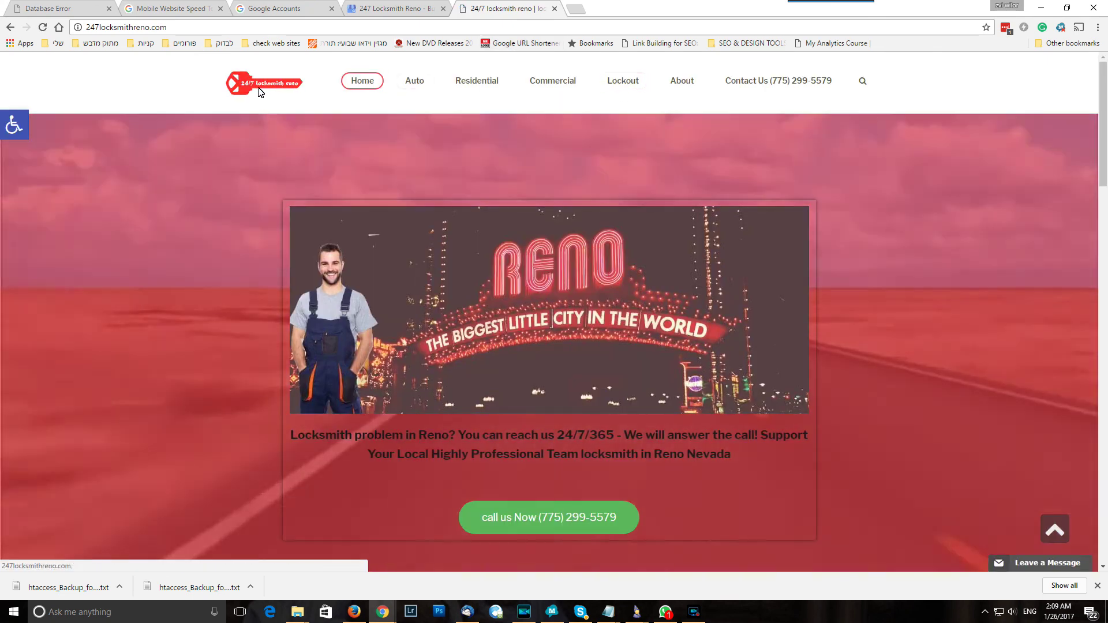
{"action": "right_click", "coordinate": [259, 88]}
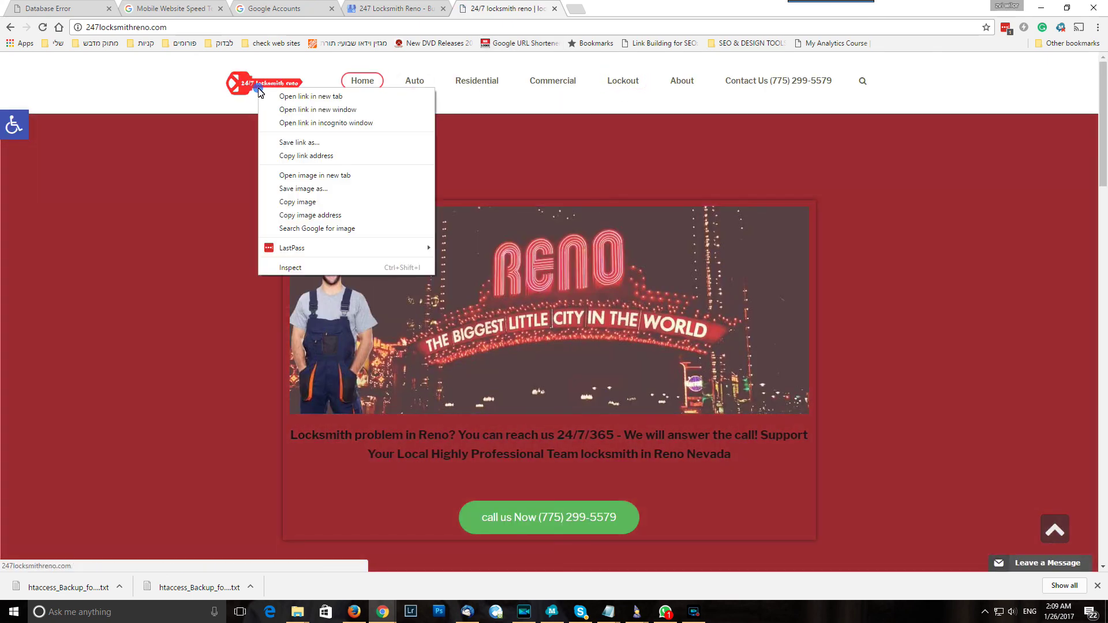
{"action": "left_click", "coordinate": [297, 188]}
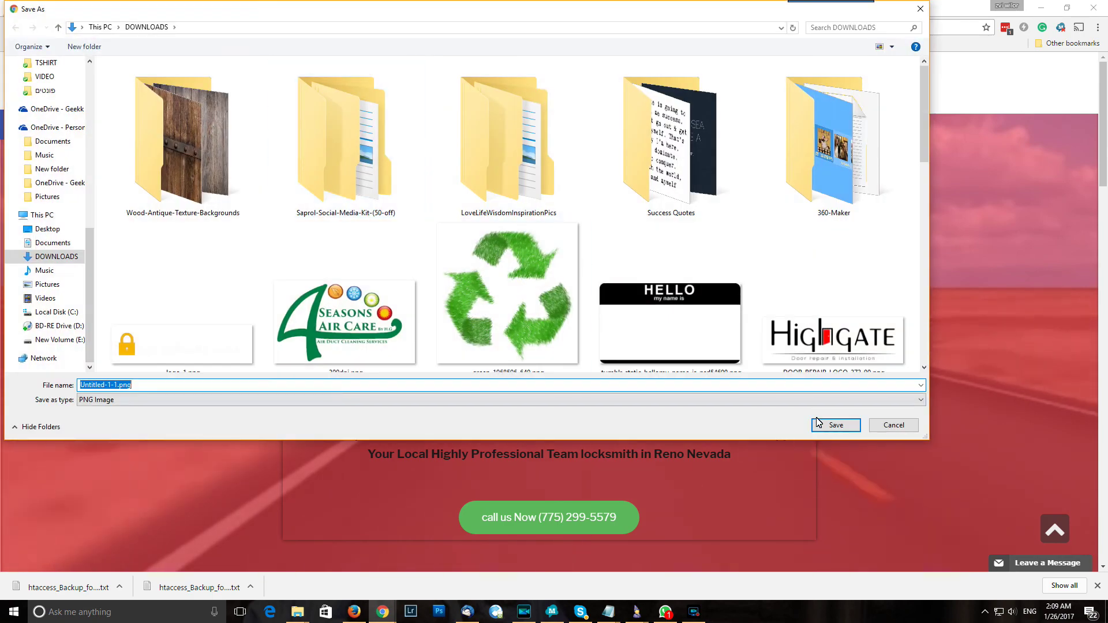
{"action": "left_click", "coordinate": [824, 425]}
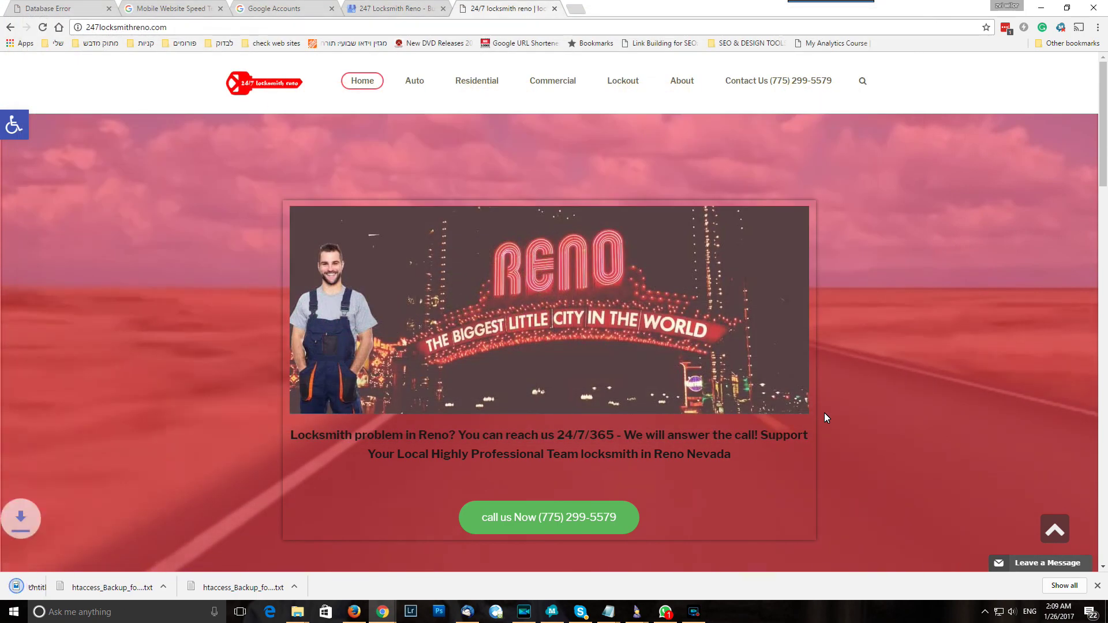
Save the home page's Reno sign banner image with the locksmith as a JPEG in the DOWNLOADS folder
{"action": "right_click", "coordinate": [335, 341]}
{"action": "left_click", "coordinate": [365, 361]}
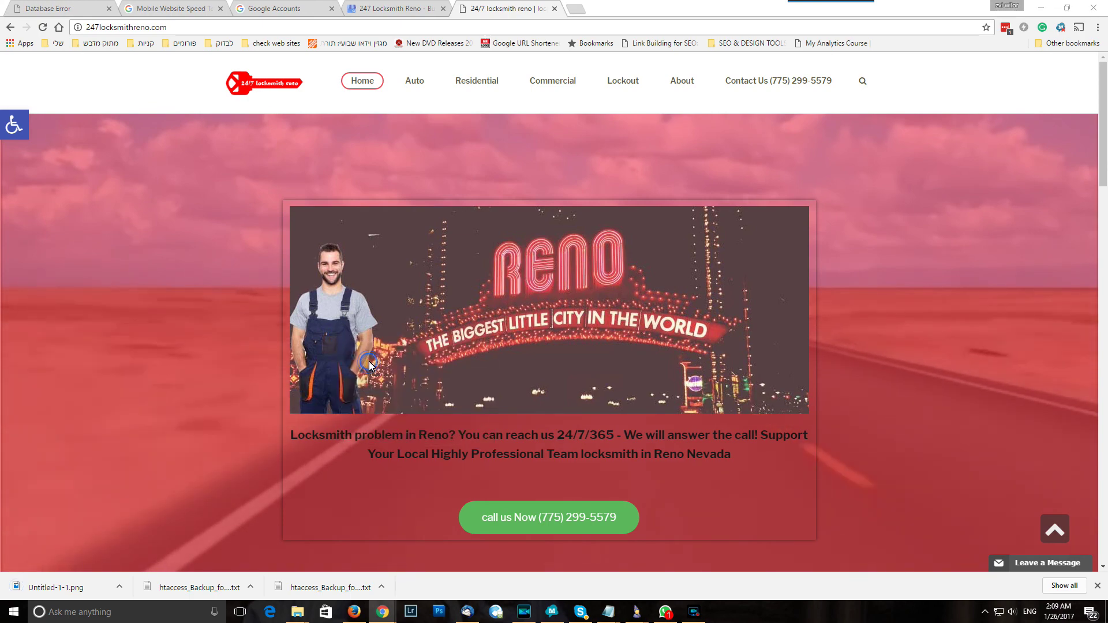
{"action": "left_click", "coordinate": [836, 425]}
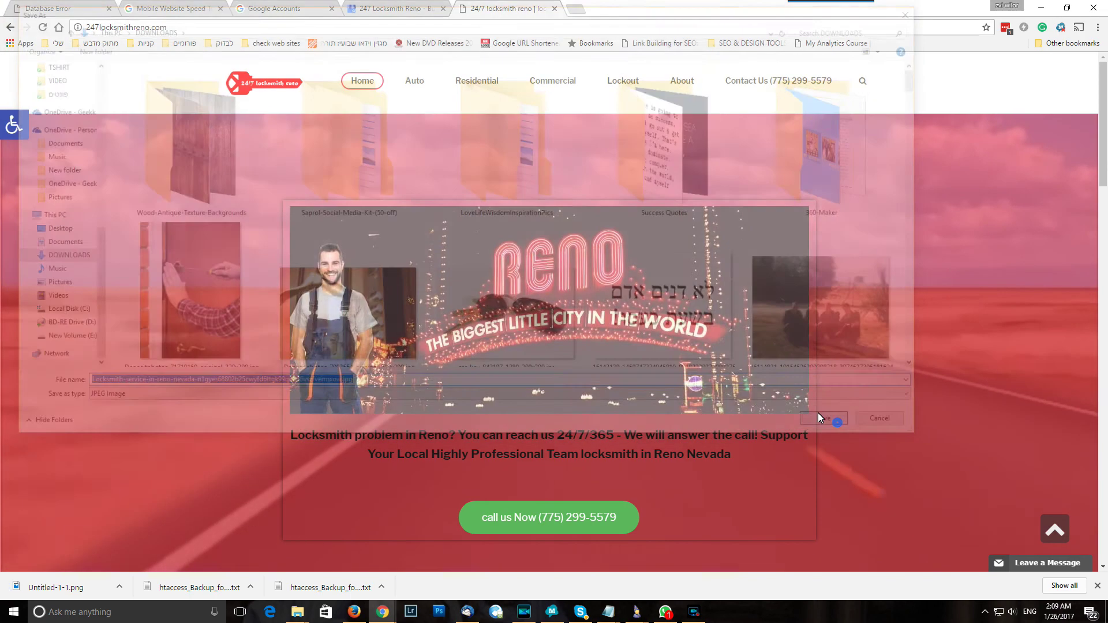
Save the "Open 24/7" badge image from the website footer as best_service-24.png in the DOWNLOADS folder
{"action": "scroll", "coordinate": [656, 362], "scroll_direction": "down", "scroll_amount": 4}
{"action": "scroll", "coordinate": [656, 363], "scroll_direction": "down", "scroll_amount": 4}
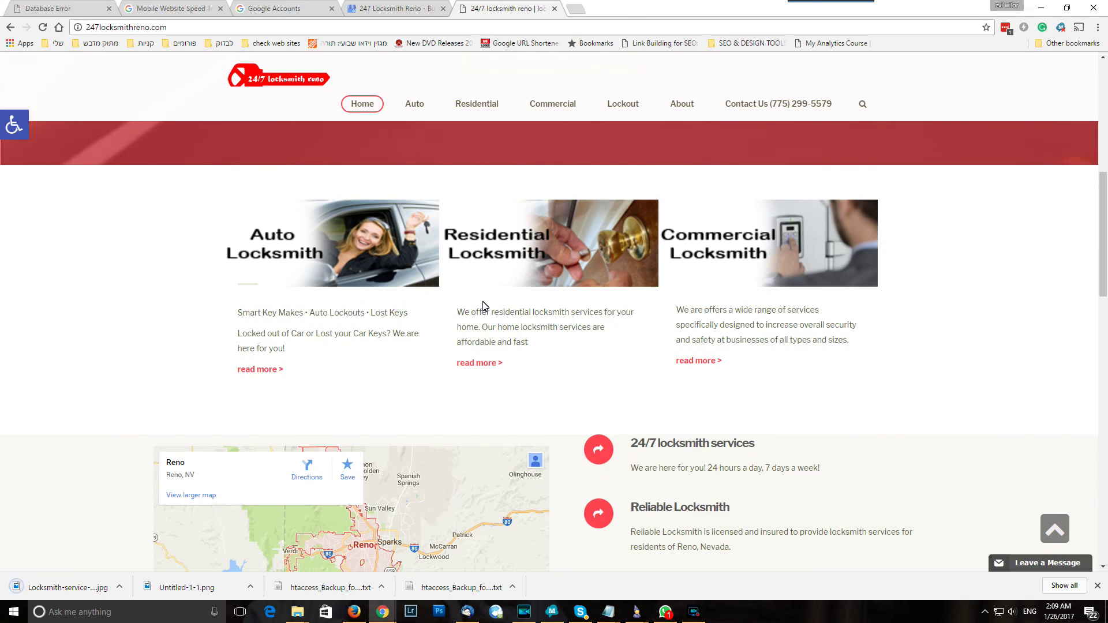
{"action": "right_click", "coordinate": [394, 261]}
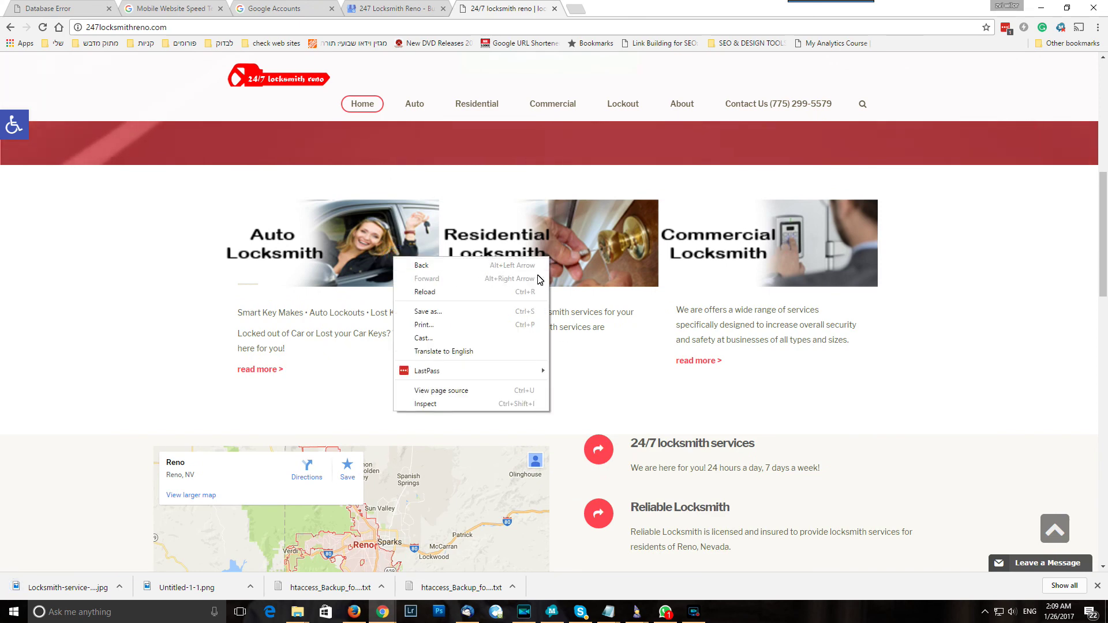
{"action": "scroll", "coordinate": [621, 284], "scroll_direction": "down", "scroll_amount": 2}
{"action": "scroll", "coordinate": [624, 284], "scroll_direction": "down", "scroll_amount": 15}
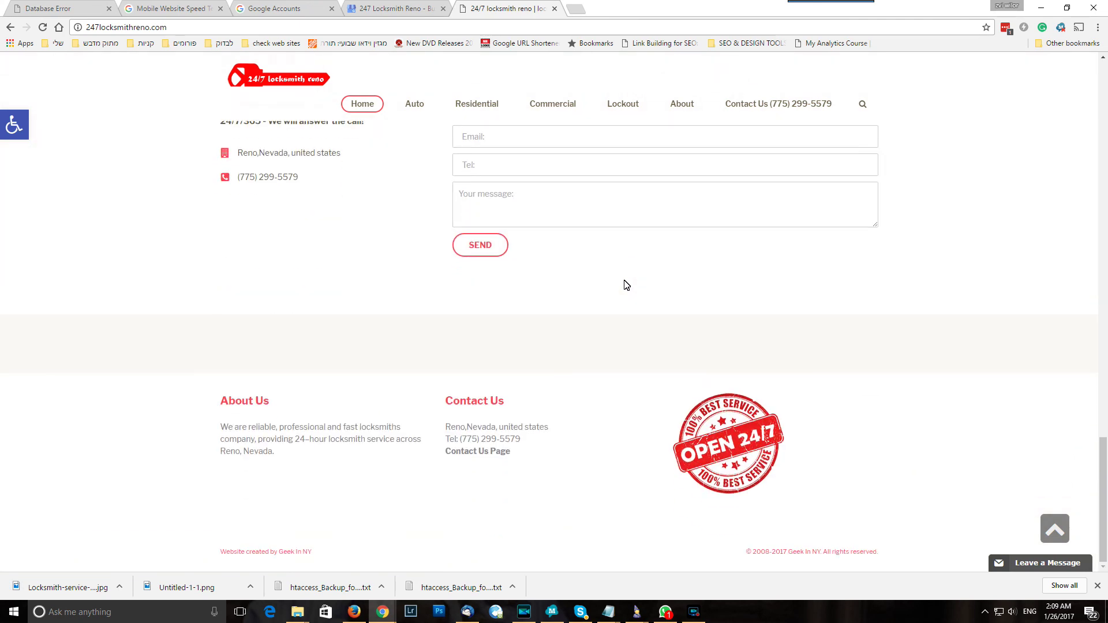
{"action": "right_click", "coordinate": [723, 429]}
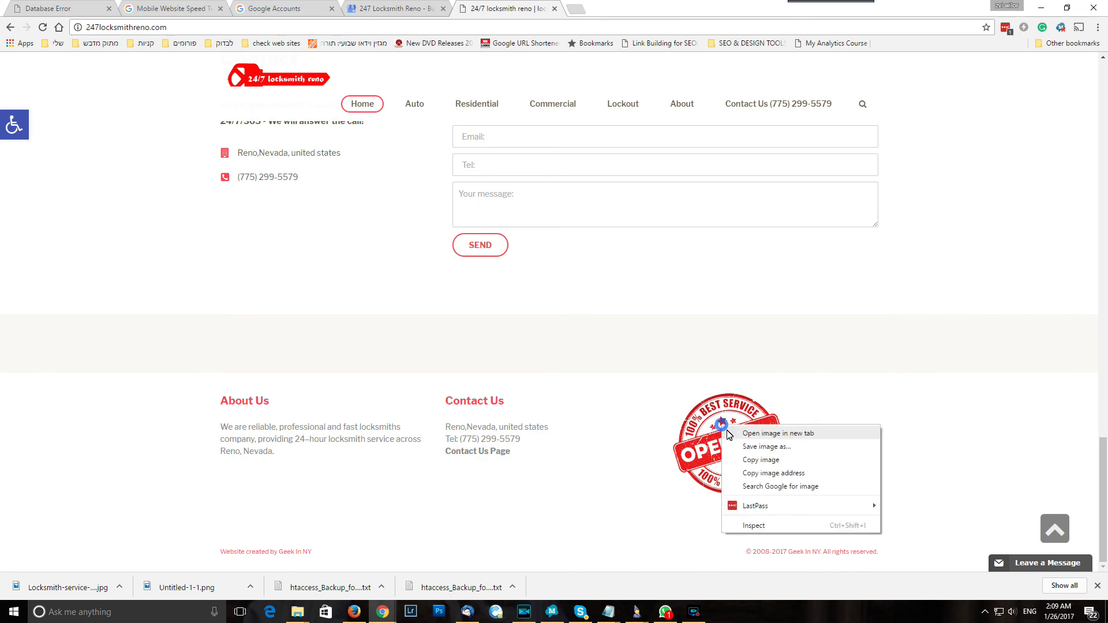
{"action": "left_click", "coordinate": [744, 442]}
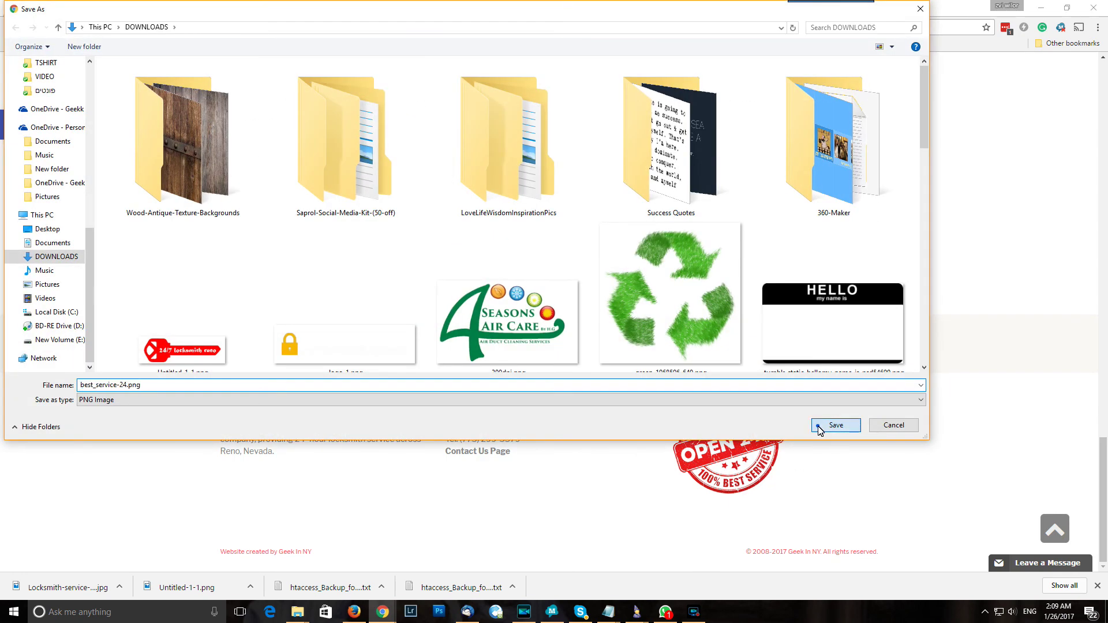
{"action": "left_click", "coordinate": [819, 428]}
{"action": "scroll", "coordinate": [615, 358], "scroll_direction": "up", "scroll_amount": 15}
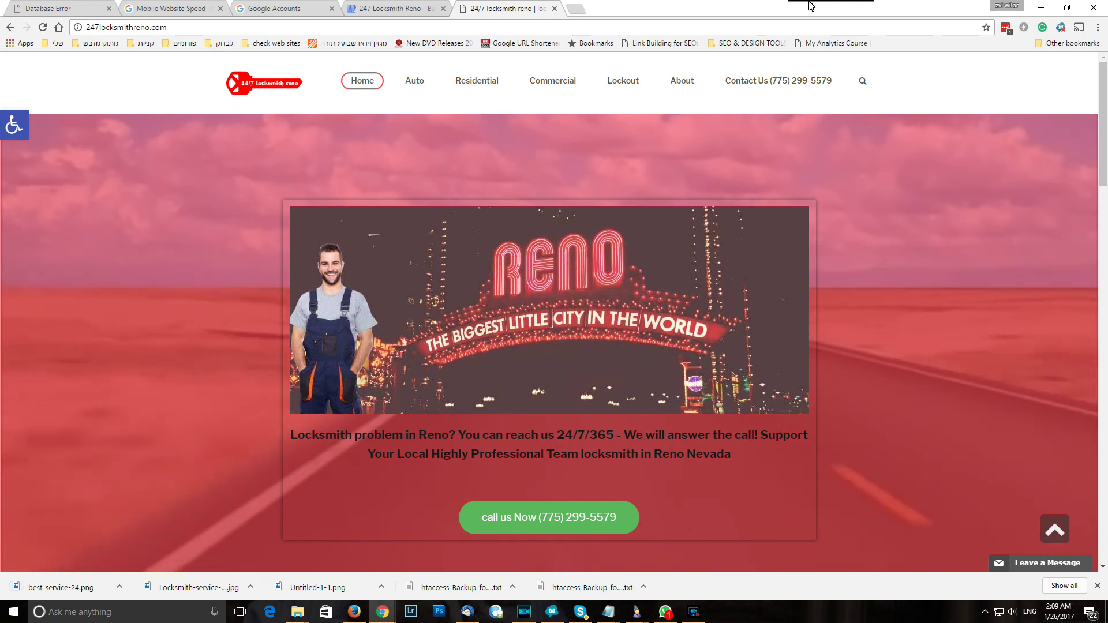
{"action": "mouse_move", "coordinate": [810, 5]}
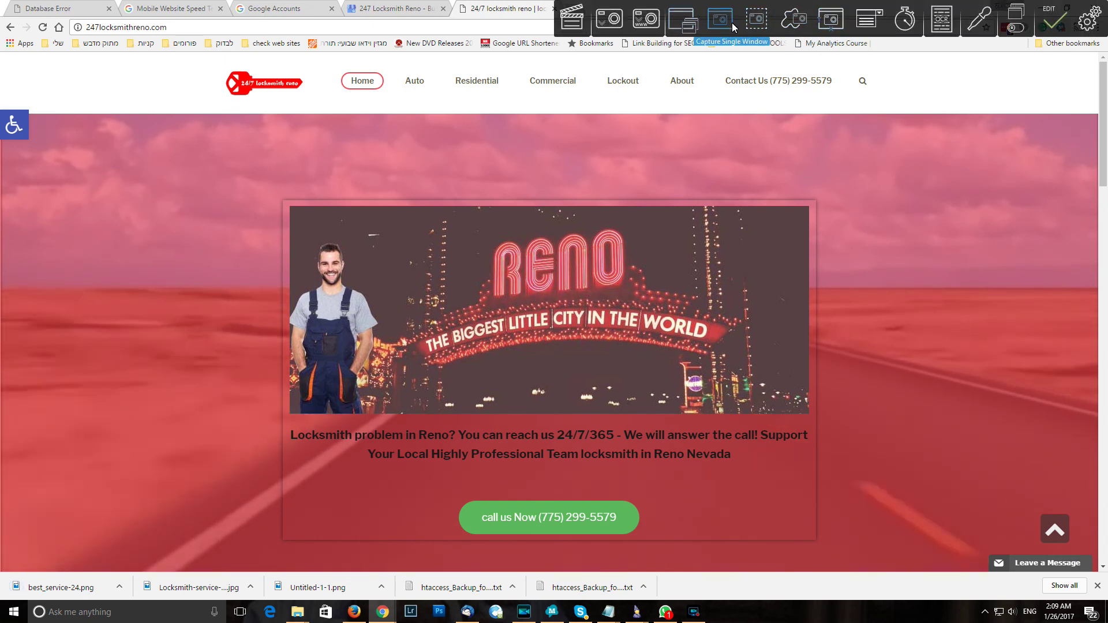
{"action": "left_click", "coordinate": [756, 20]}
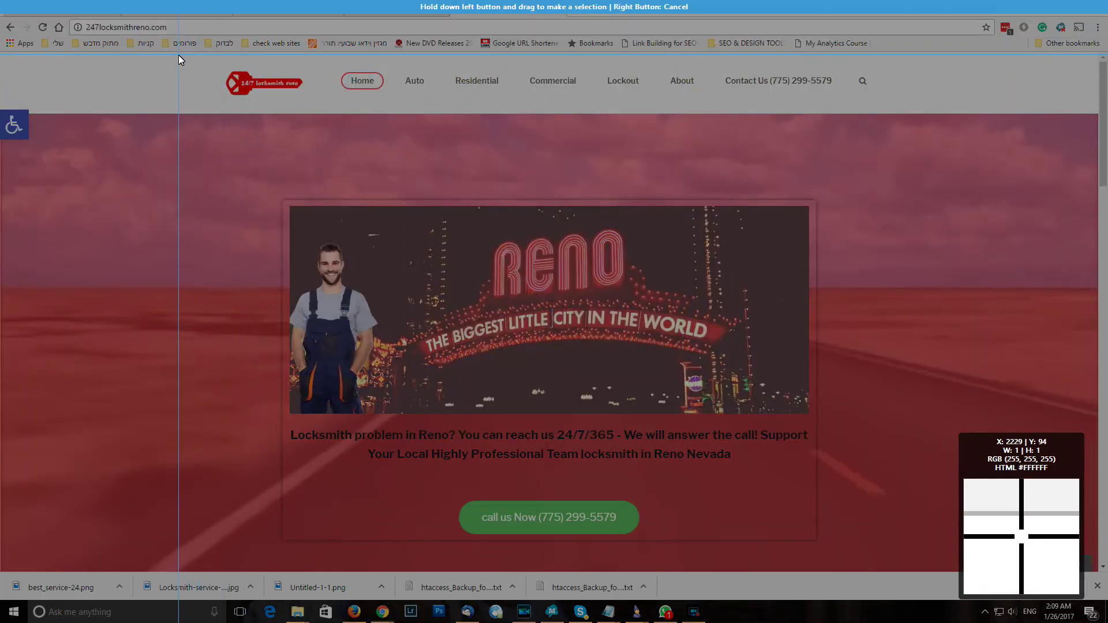
{"action": "left_click_drag", "start_coordinate": [178, 53], "coordinate": [358, 228]}
{"action": "left_click", "coordinate": [318, 148]}
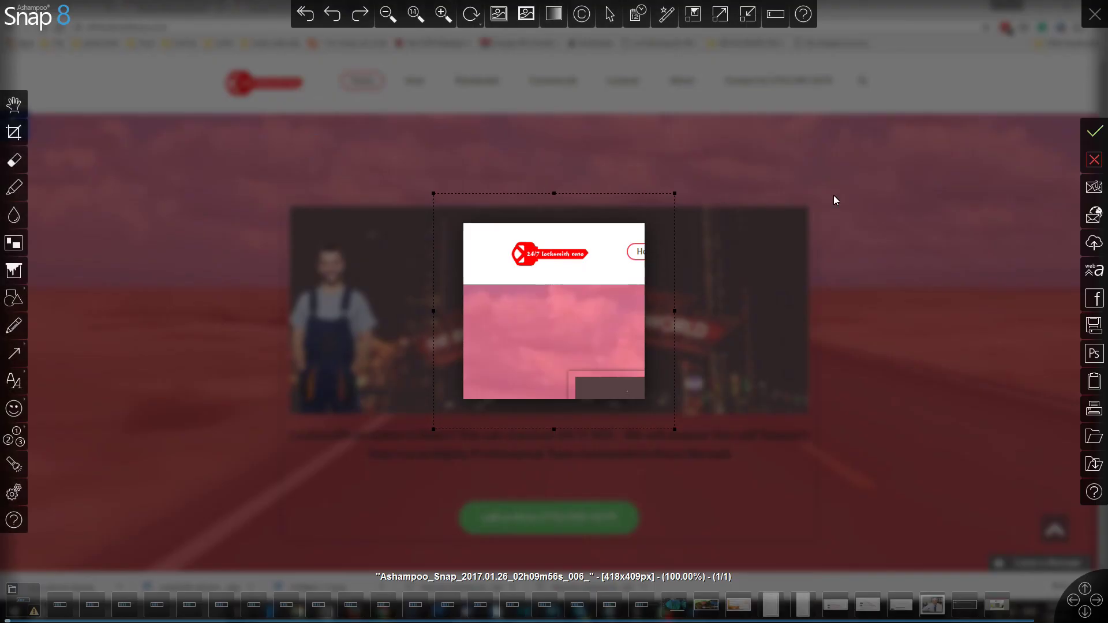
{"action": "left_click", "coordinate": [1094, 155]}
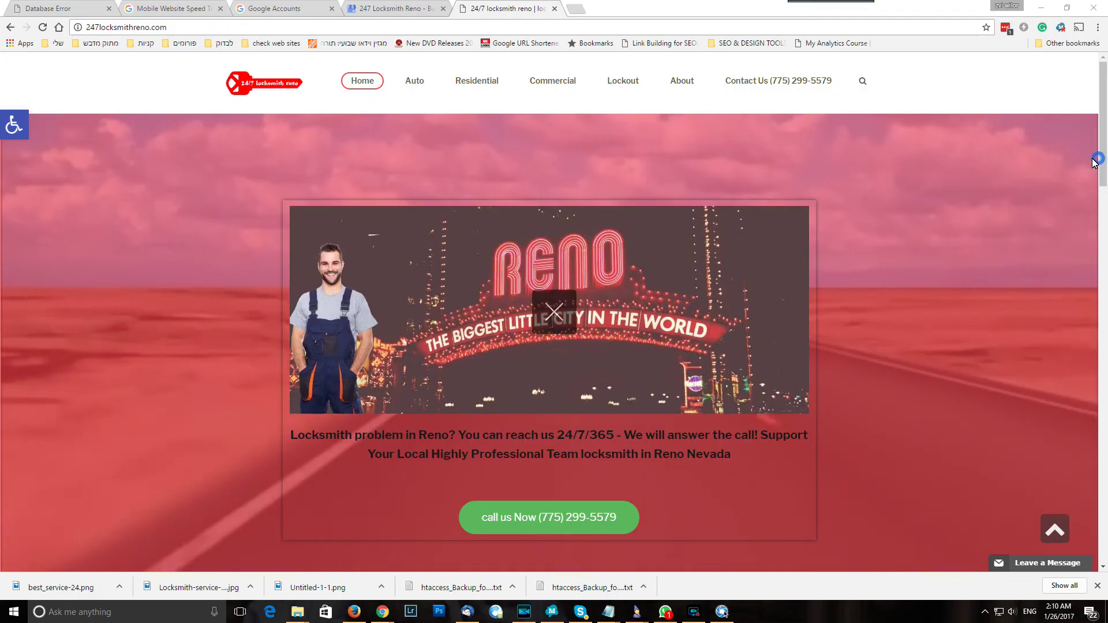
Capture a screen region about 350 by 305 px containing the website's header logo and save the capture as an image
{"action": "mouse_move", "coordinate": [831, 1]}
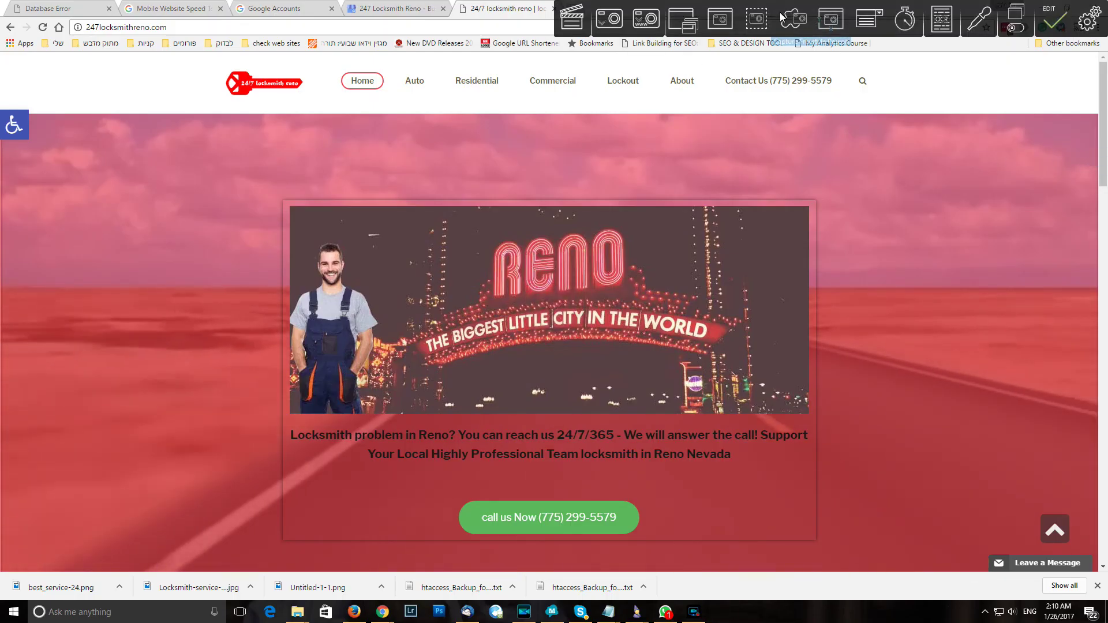
{"action": "left_click", "coordinate": [745, 21]}
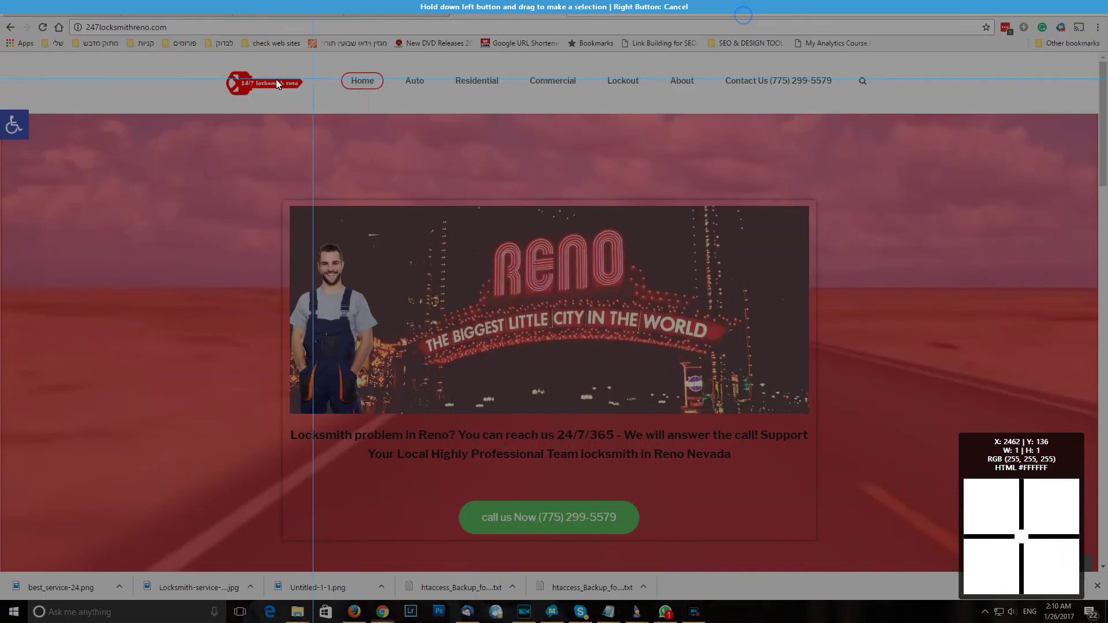
{"action": "left_click_drag", "start_coordinate": [183, 52], "coordinate": [369, 229]}
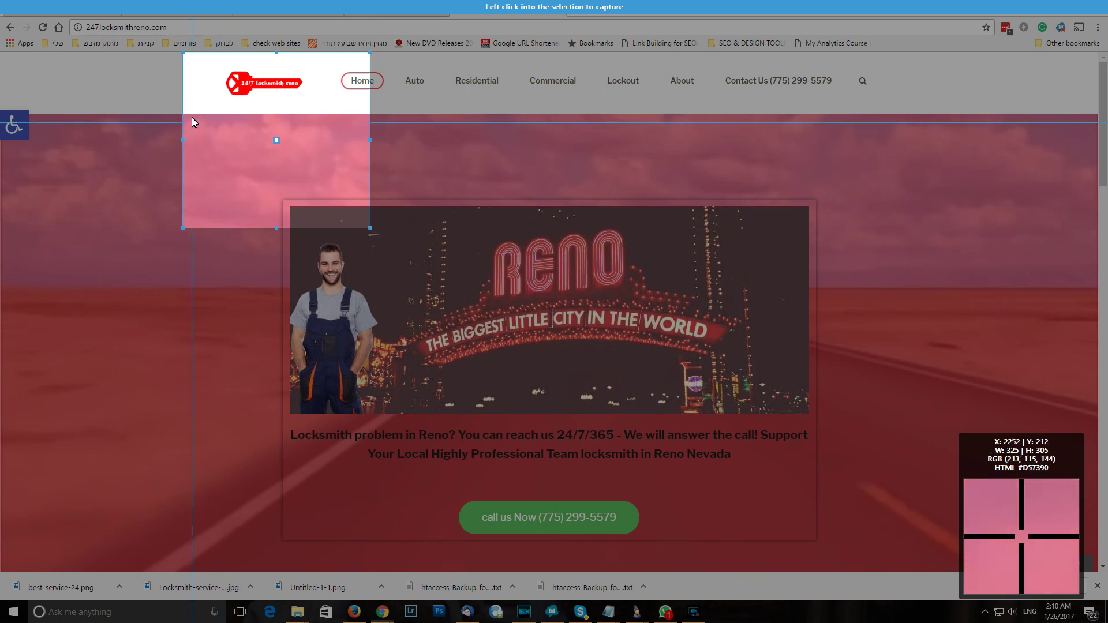
{"action": "left_click_drag", "start_coordinate": [371, 140], "coordinate": [338, 145]}
{"action": "left_click_drag", "start_coordinate": [183, 144], "coordinate": [137, 146]}
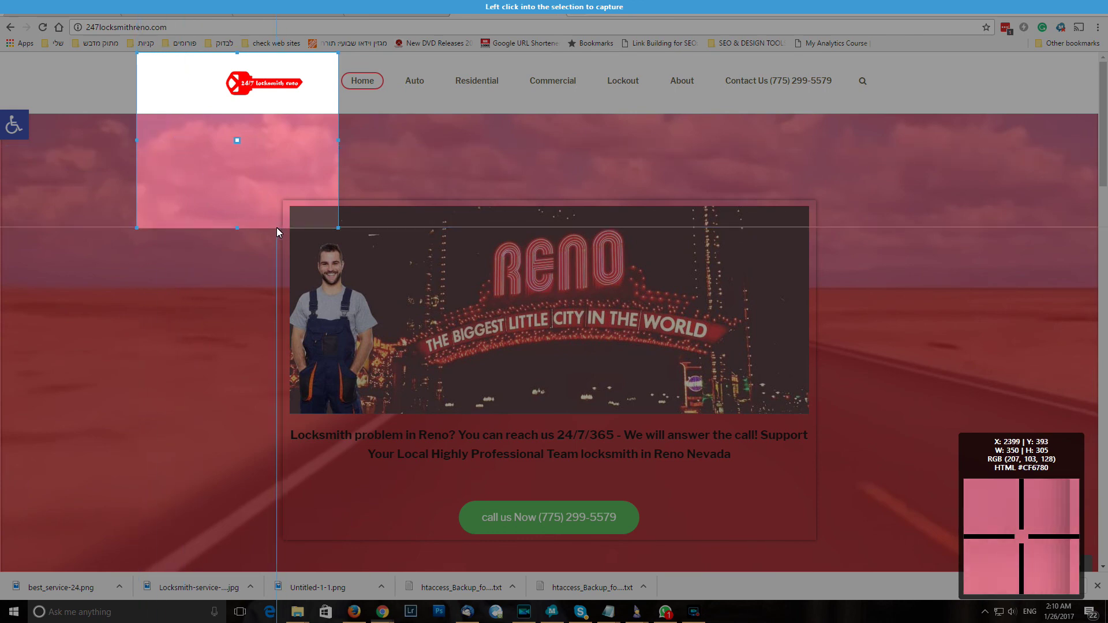
{"action": "left_click", "coordinate": [290, 182]}
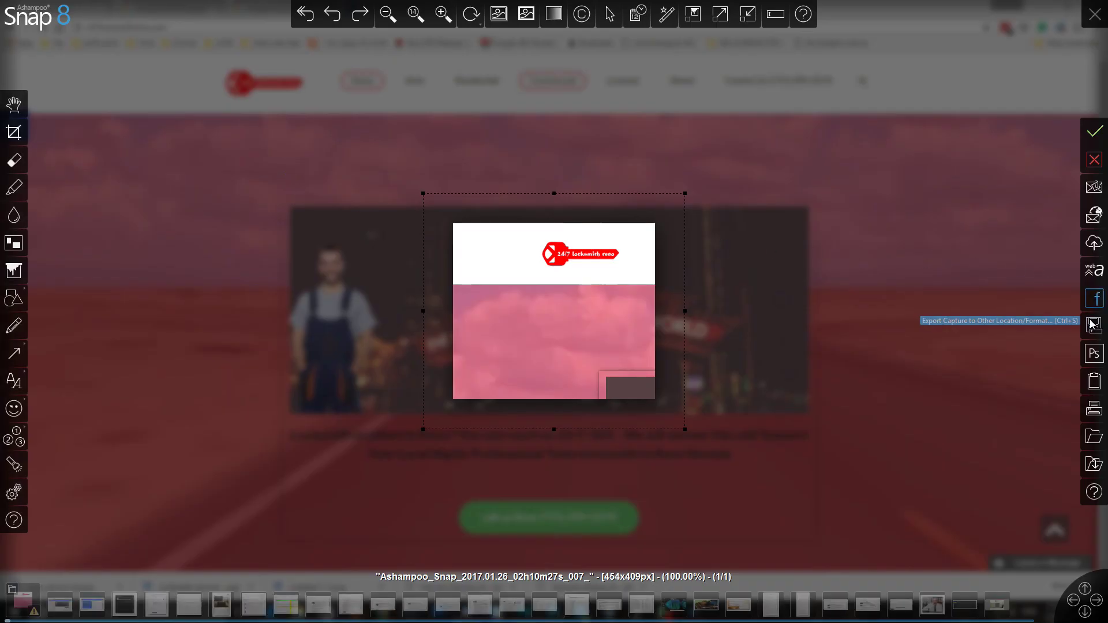
{"action": "left_click", "coordinate": [1090, 326]}
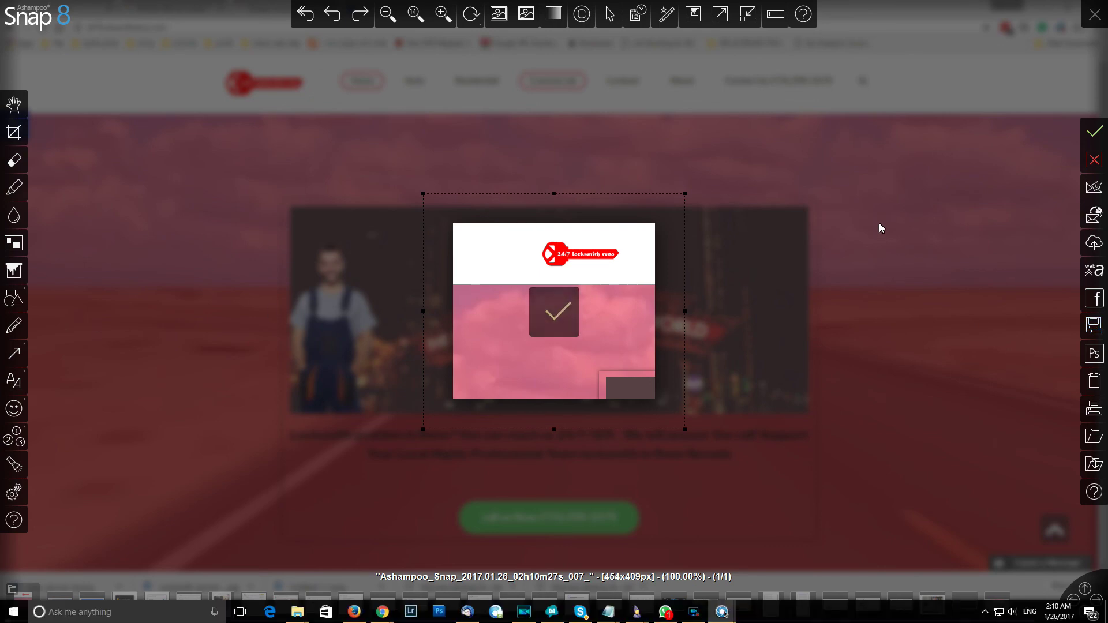
{"action": "left_click", "coordinate": [1094, 132]}
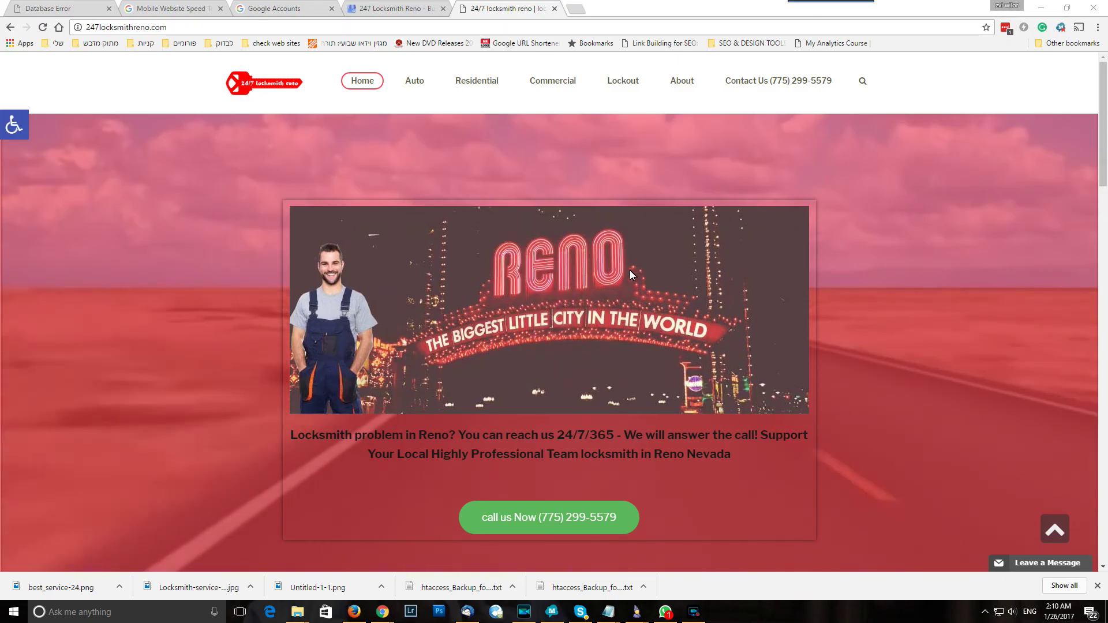
Return to the business photos page and upload Ashampoo_Snap_2017.01.26_02h10m27s_007_.jpg from the Documents folder as the logo
{"action": "left_click", "coordinate": [385, 9]}
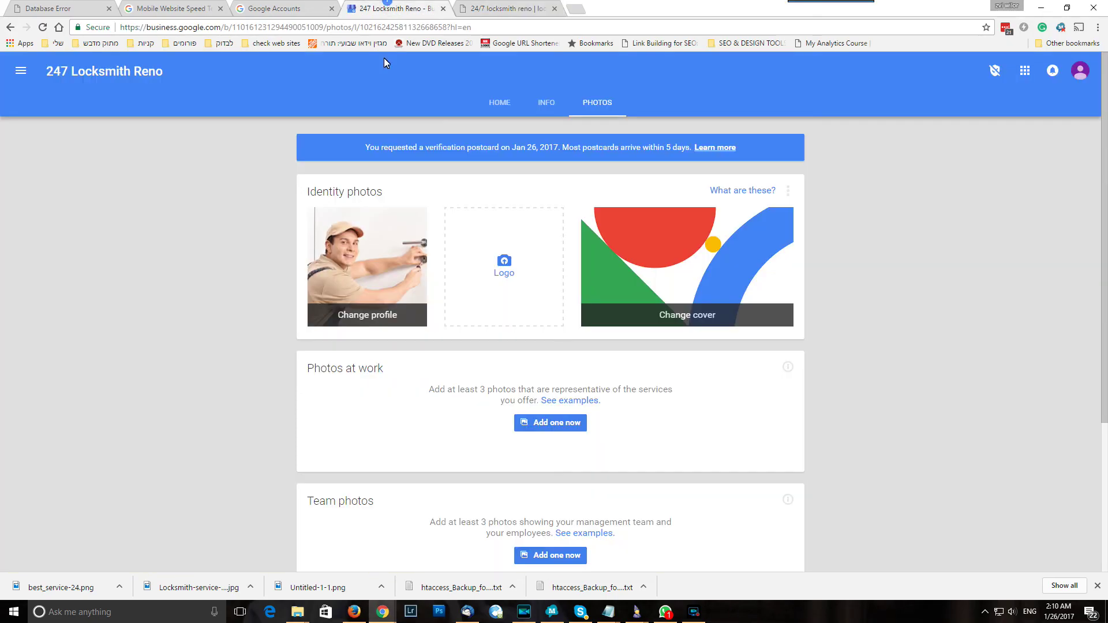
{"action": "left_click", "coordinate": [514, 274]}
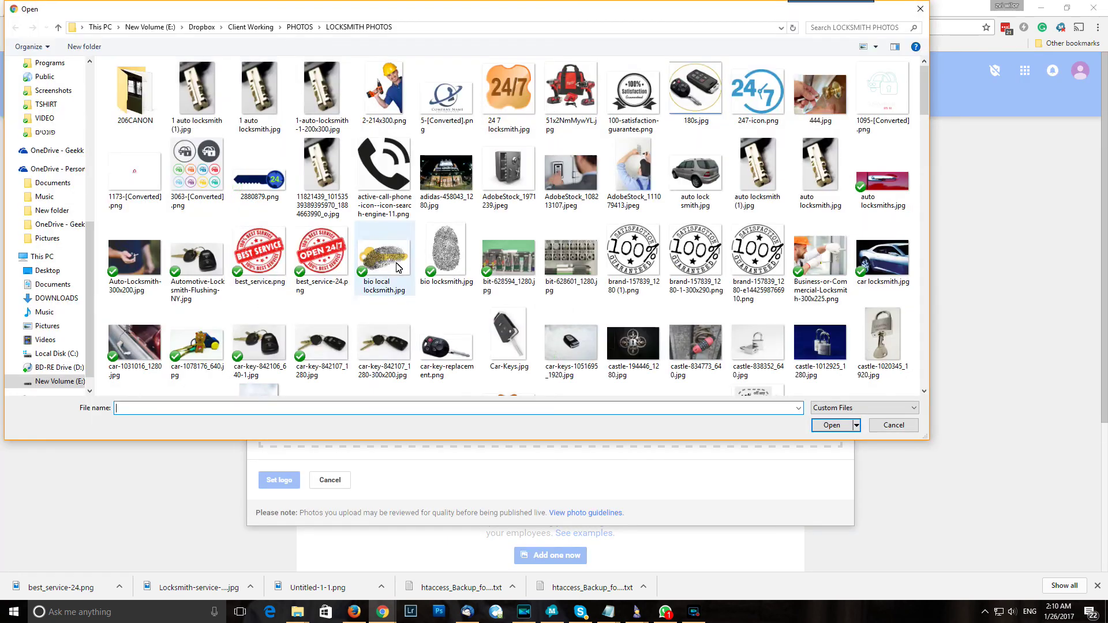
{"action": "left_click_drag", "start_coordinate": [91, 277], "coordinate": [81, 114]}
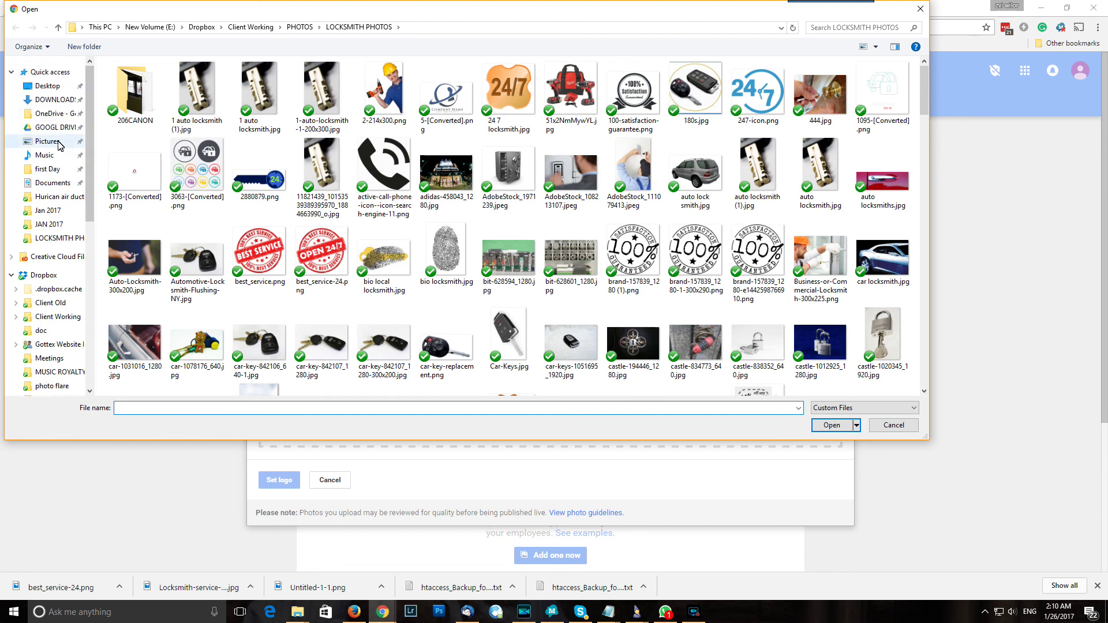
{"action": "left_click", "coordinate": [58, 182]}
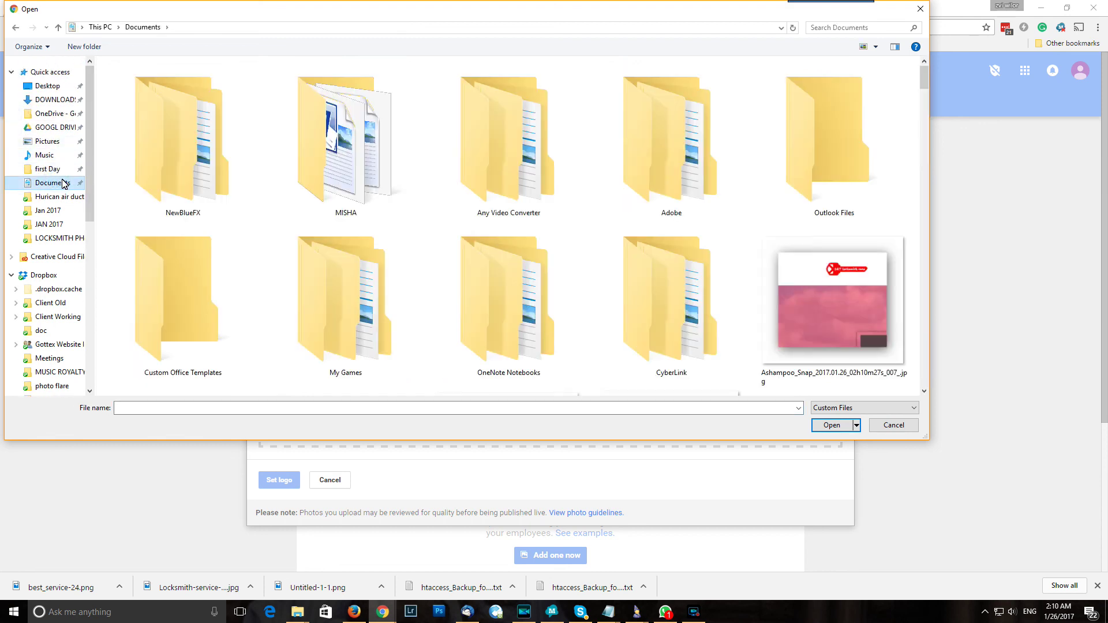
{"action": "double_click", "coordinate": [817, 321]}
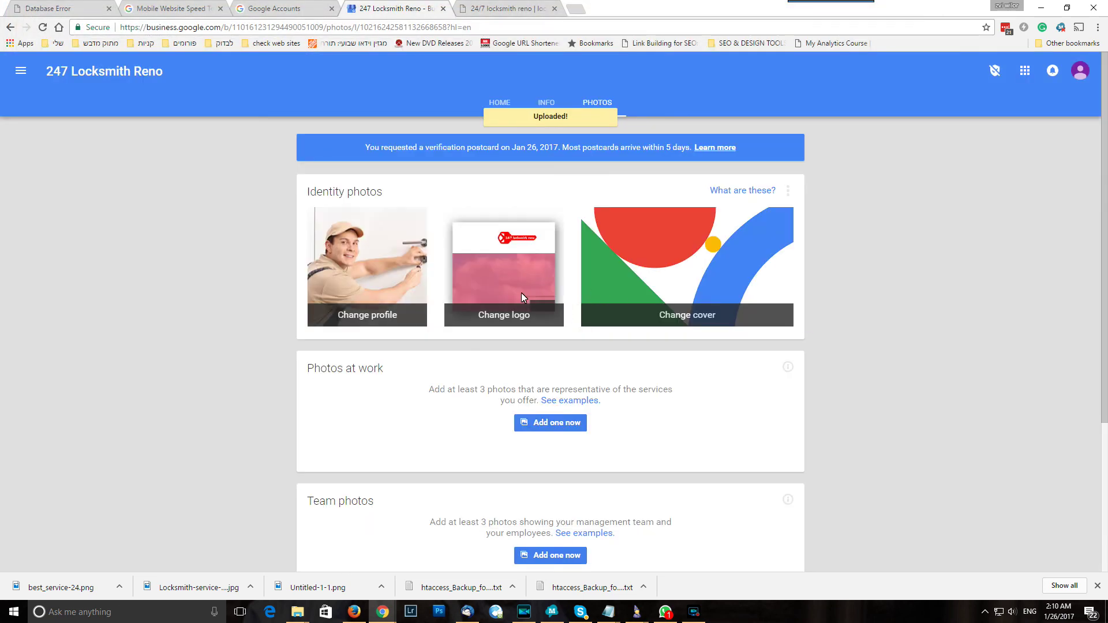
{"action": "left_click", "coordinate": [673, 316]}
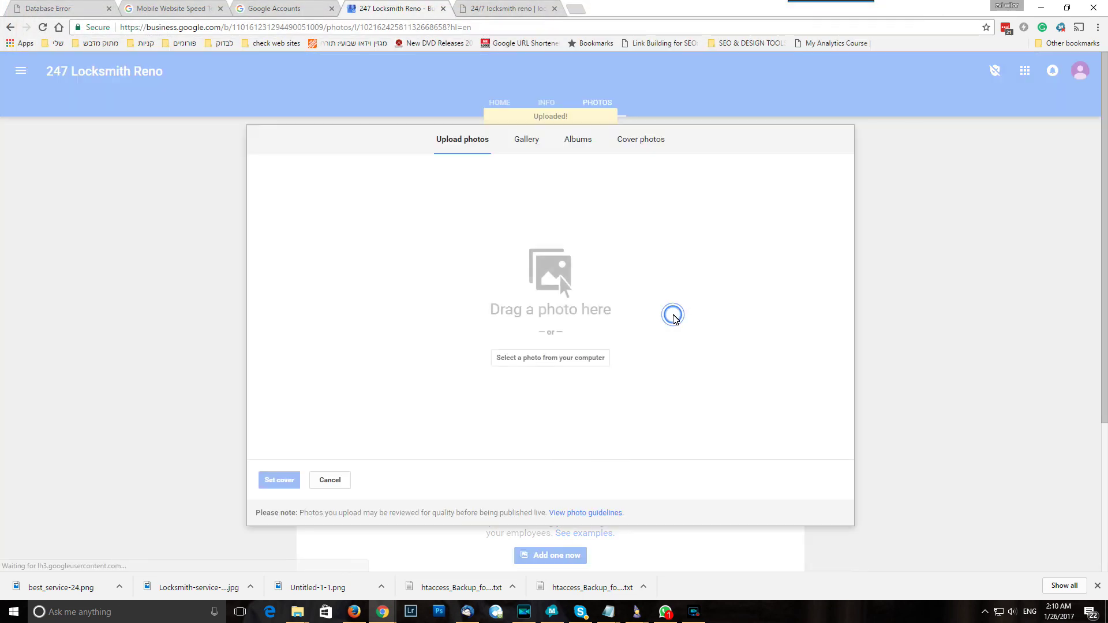
{"action": "left_click", "coordinate": [561, 360]}
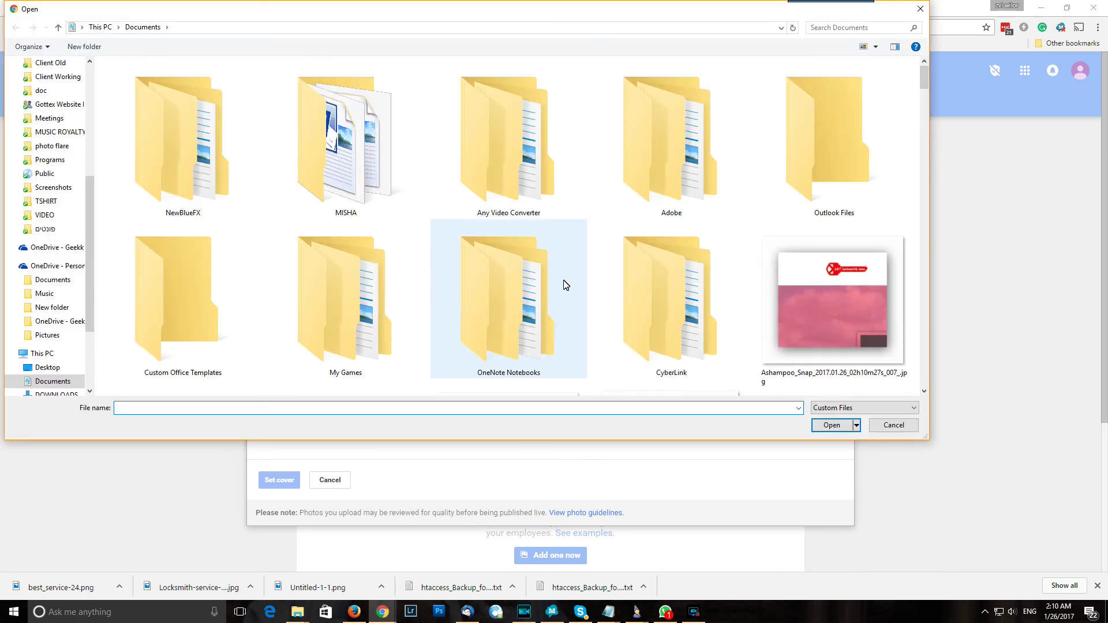
{"action": "left_click_drag", "start_coordinate": [91, 229], "coordinate": [87, 157]}
{"action": "left_click", "coordinate": [917, 9]}
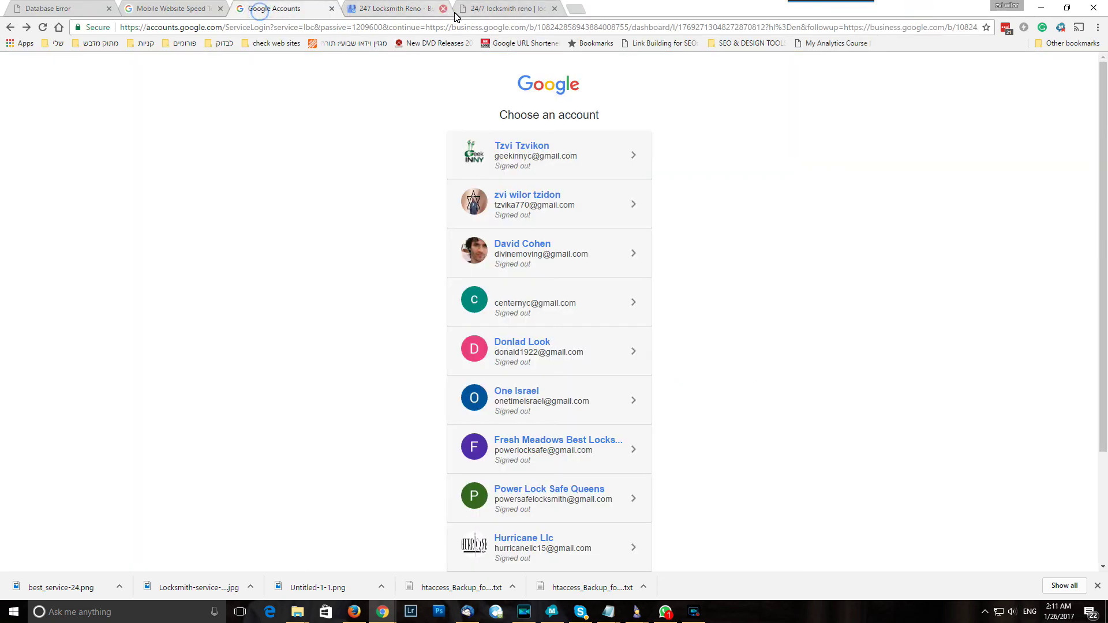
Capture a screen region about 945 by 477 px around the website's Reno sign banner and its caption, and save the capture
{"action": "left_click", "coordinate": [507, 8]}
{"action": "mouse_move", "coordinate": [831, 2]}
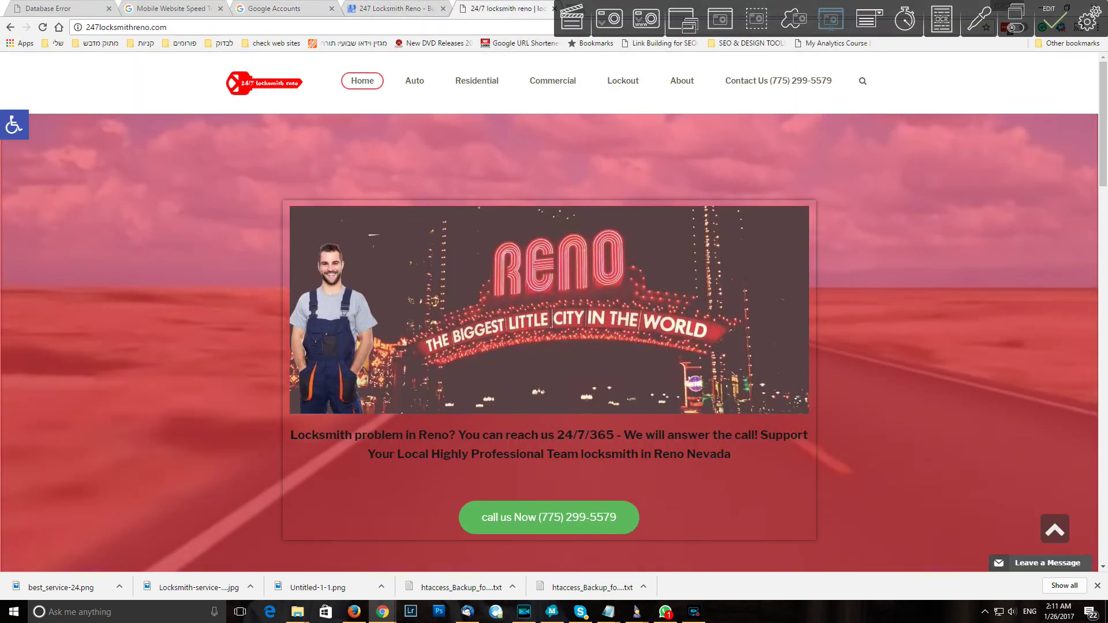
{"action": "left_click", "coordinate": [759, 24]}
{"action": "left_click_drag", "start_coordinate": [286, 203], "coordinate": [821, 466]}
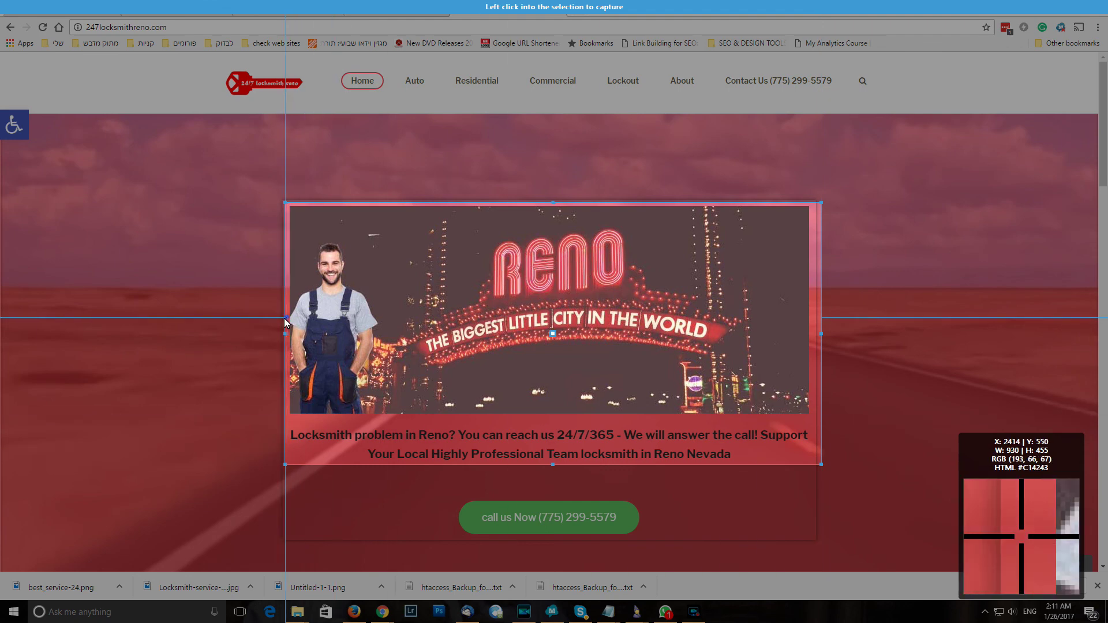
{"action": "left_click_drag", "start_coordinate": [284, 317], "coordinate": [276, 320]}
{"action": "left_click_drag", "start_coordinate": [556, 202], "coordinate": [562, 190]}
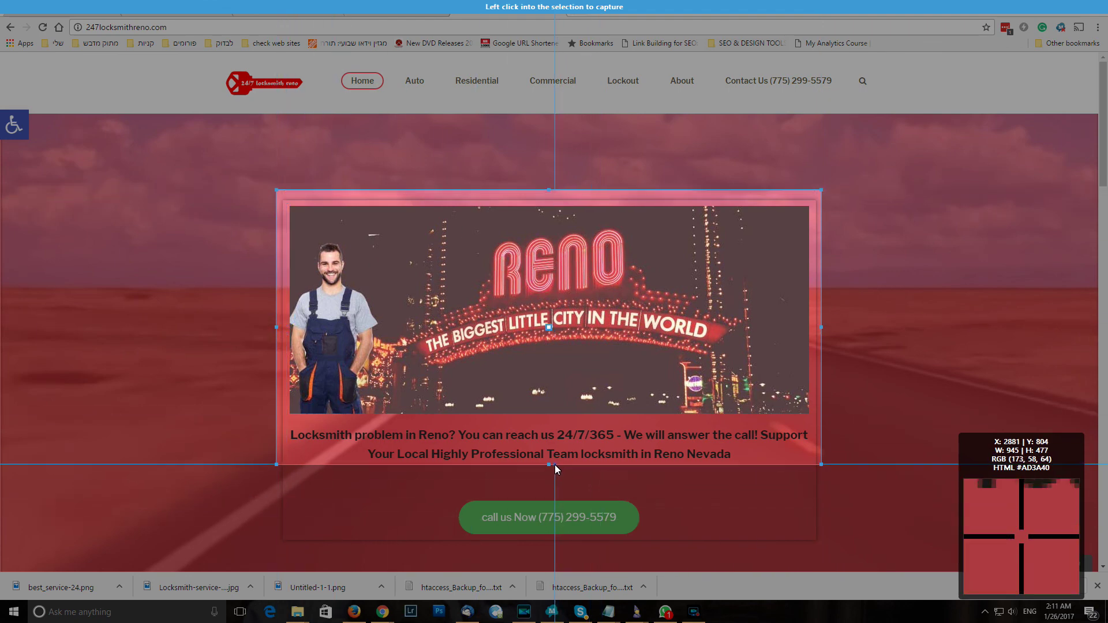
{"action": "left_click", "coordinate": [556, 359]}
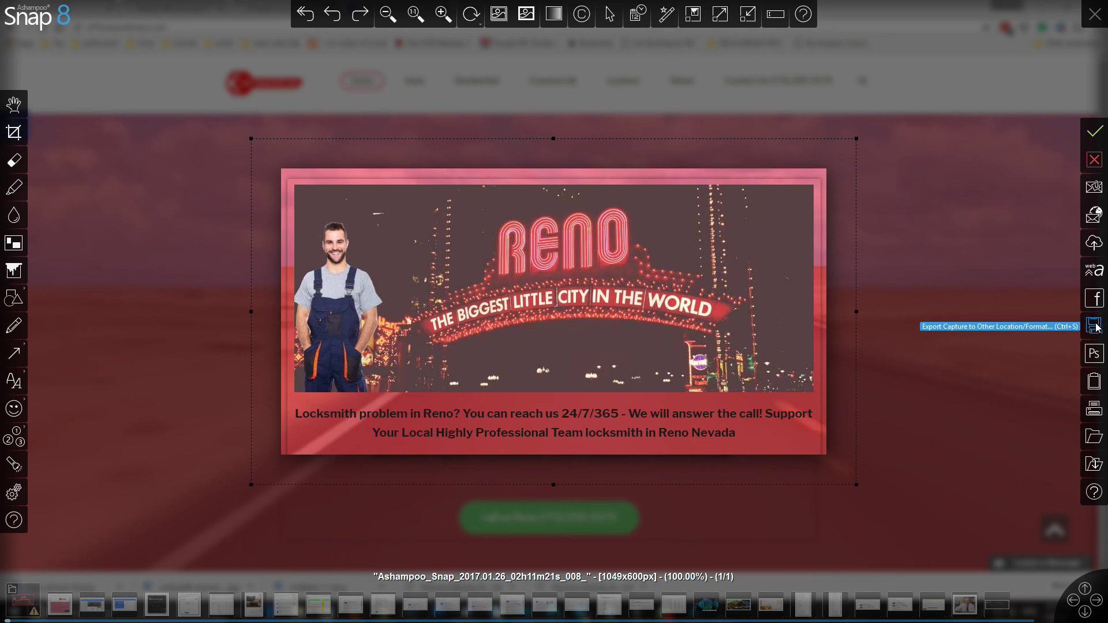
{"action": "left_click", "coordinate": [1089, 135]}
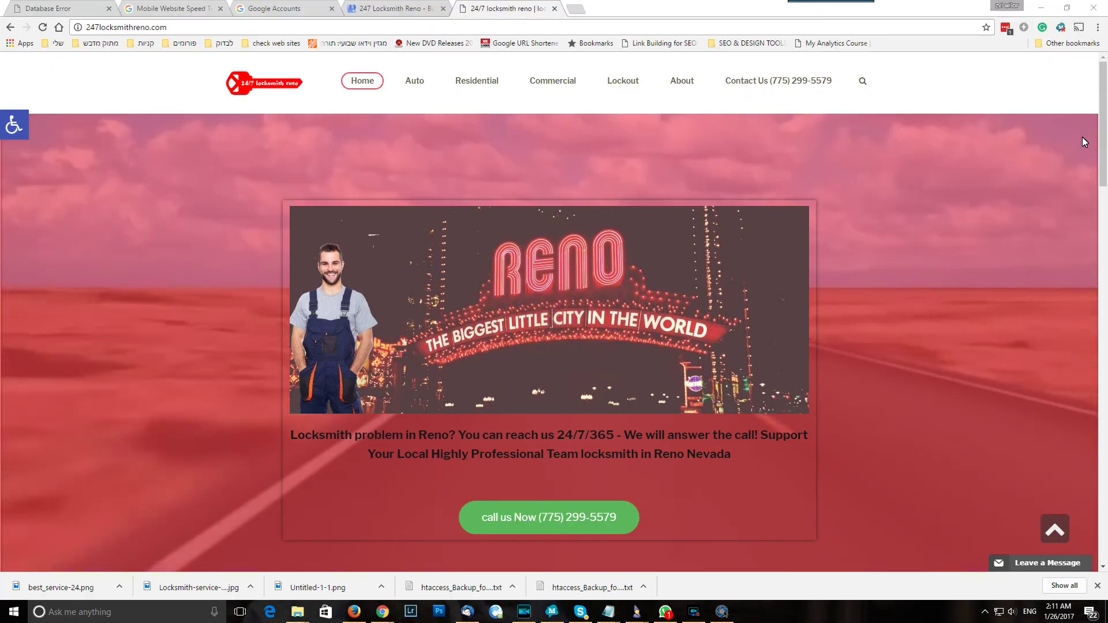
Return to the business photos page and upload Ashampoo_Snap_2017.01.26_02h11m21s_008_.jpg from the Documents folder for the cover photo
{"action": "left_click", "coordinate": [395, 8]}
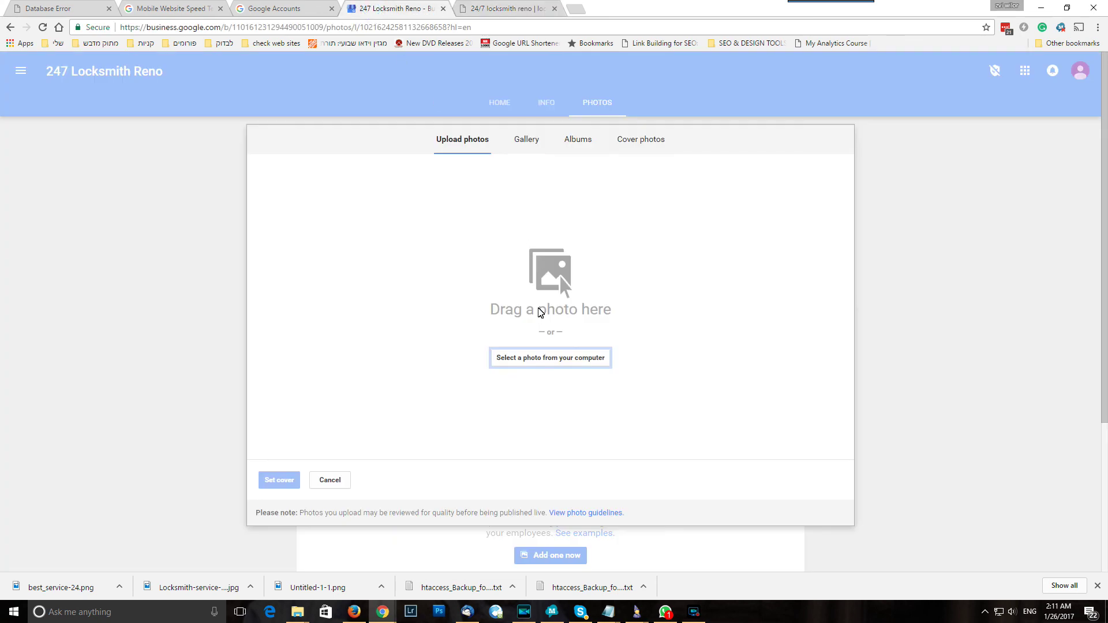
{"action": "left_click", "coordinate": [545, 358]}
{"action": "left_click", "coordinate": [812, 316]}
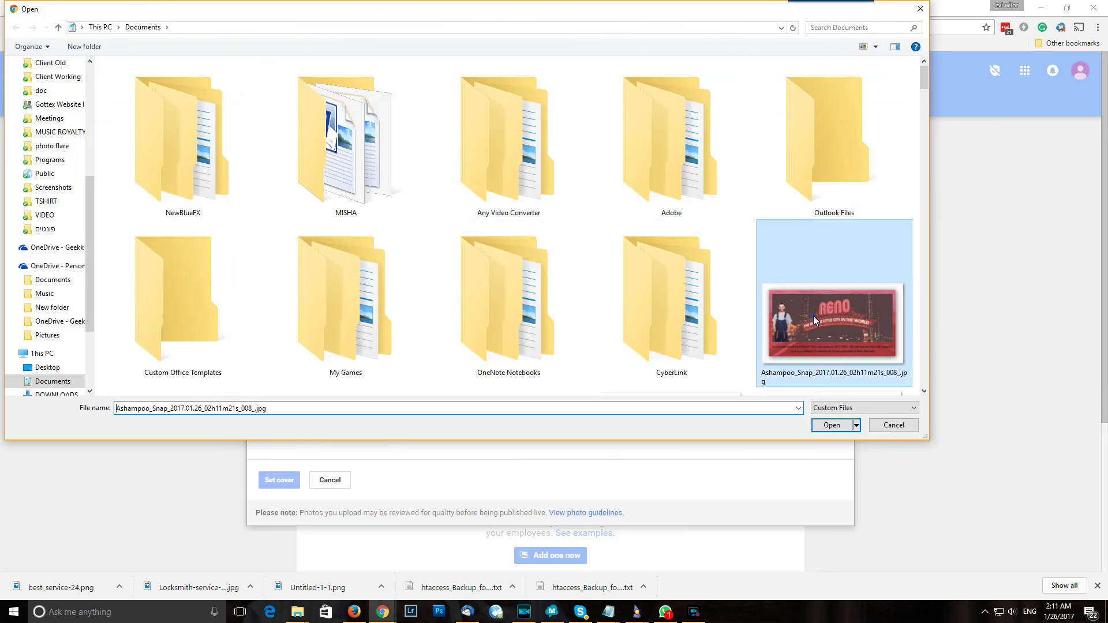
{"action": "left_click", "coordinate": [834, 425]}
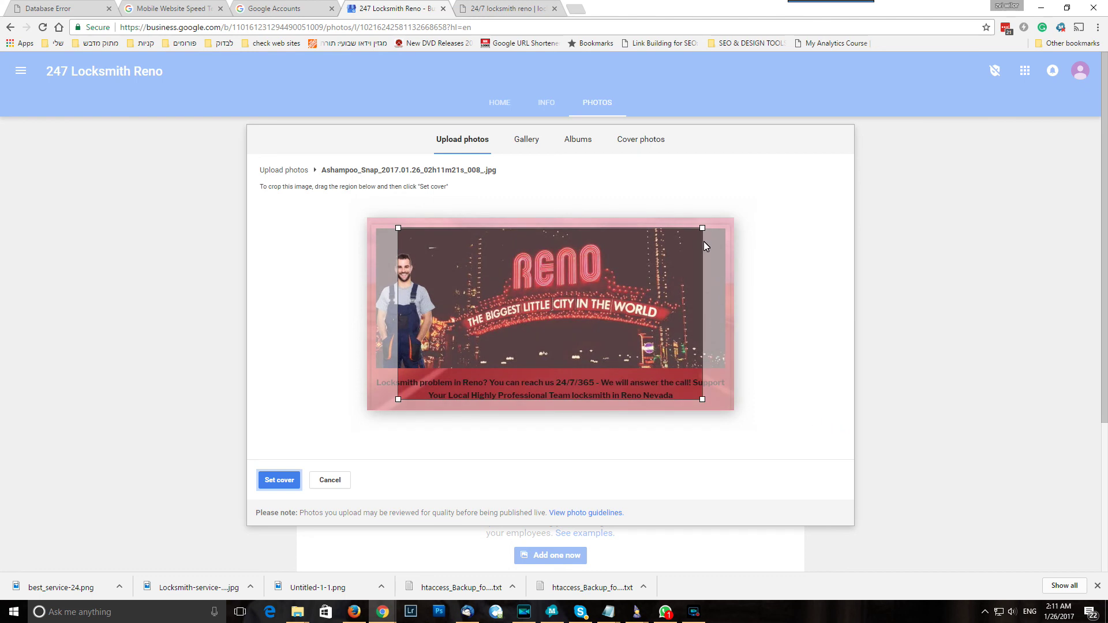
Enlarge the crop region to cover the whole Reno banner capture and set it as the cover photo
{"action": "left_click_drag", "start_coordinate": [702, 228], "coordinate": [725, 216]}
{"action": "left_click_drag", "start_coordinate": [398, 400], "coordinate": [358, 413]}
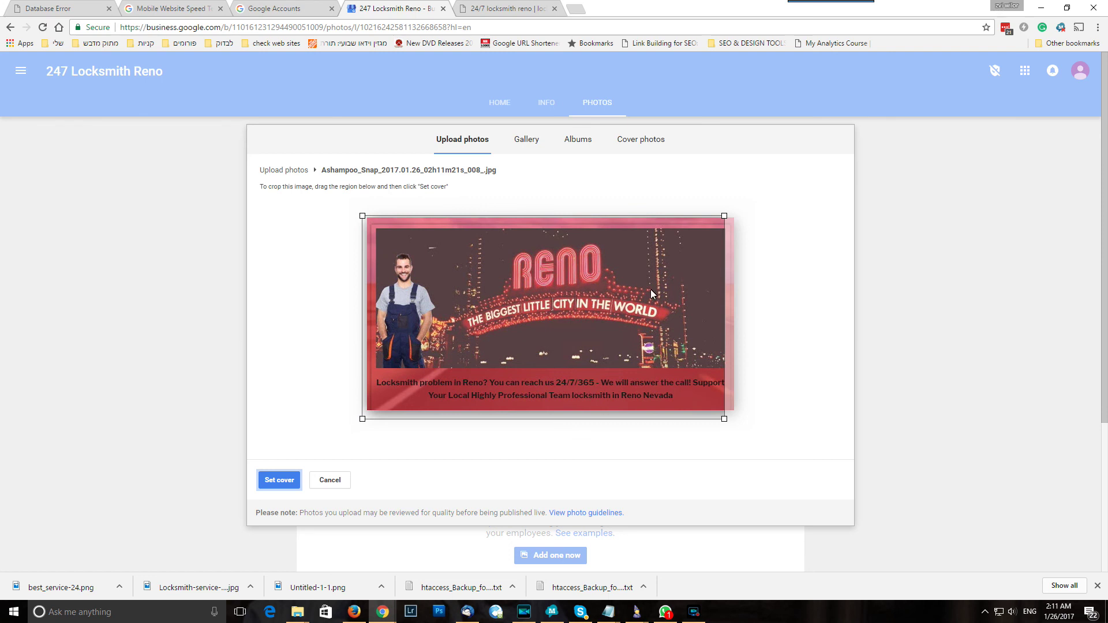
{"action": "left_click_drag", "start_coordinate": [725, 217], "coordinate": [737, 210]}
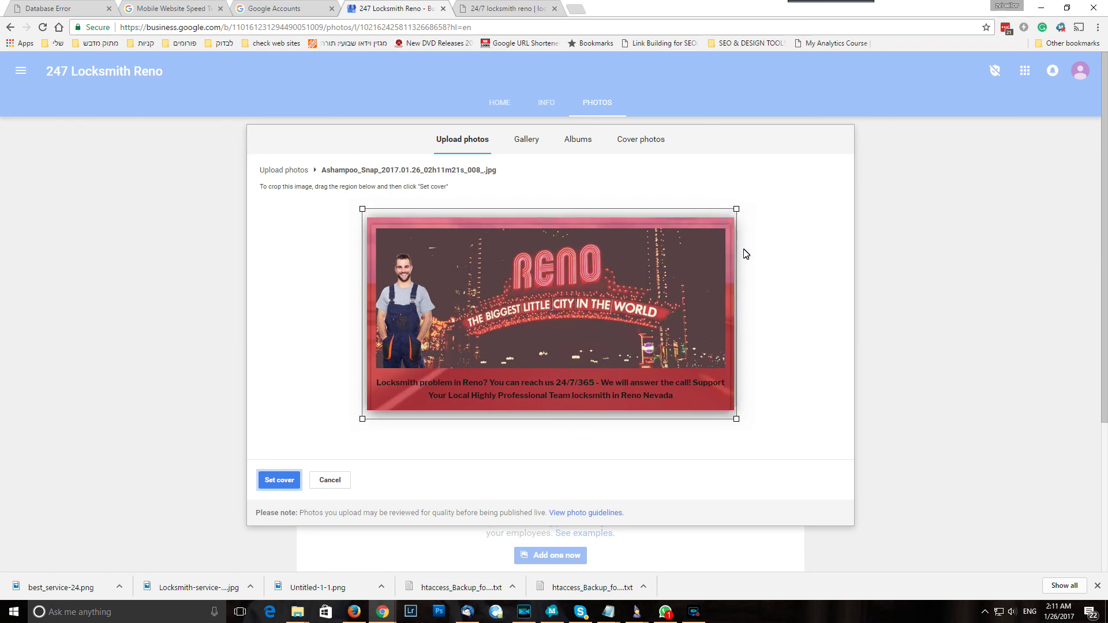
{"action": "left_click_drag", "start_coordinate": [743, 420], "coordinate": [746, 422]}
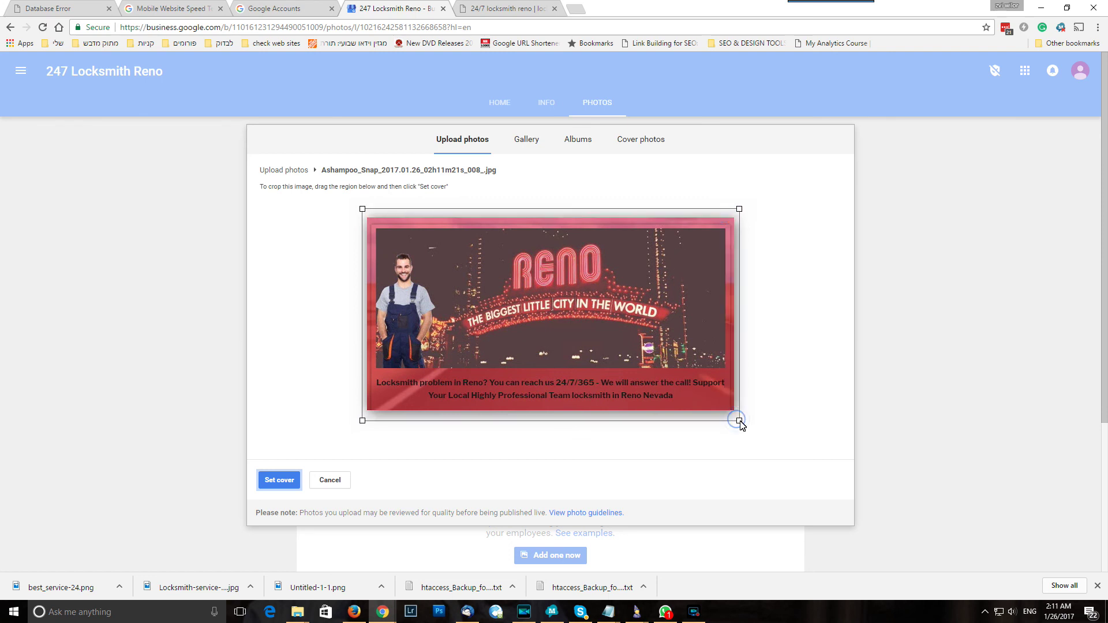
{"action": "left_click", "coordinate": [287, 482]}
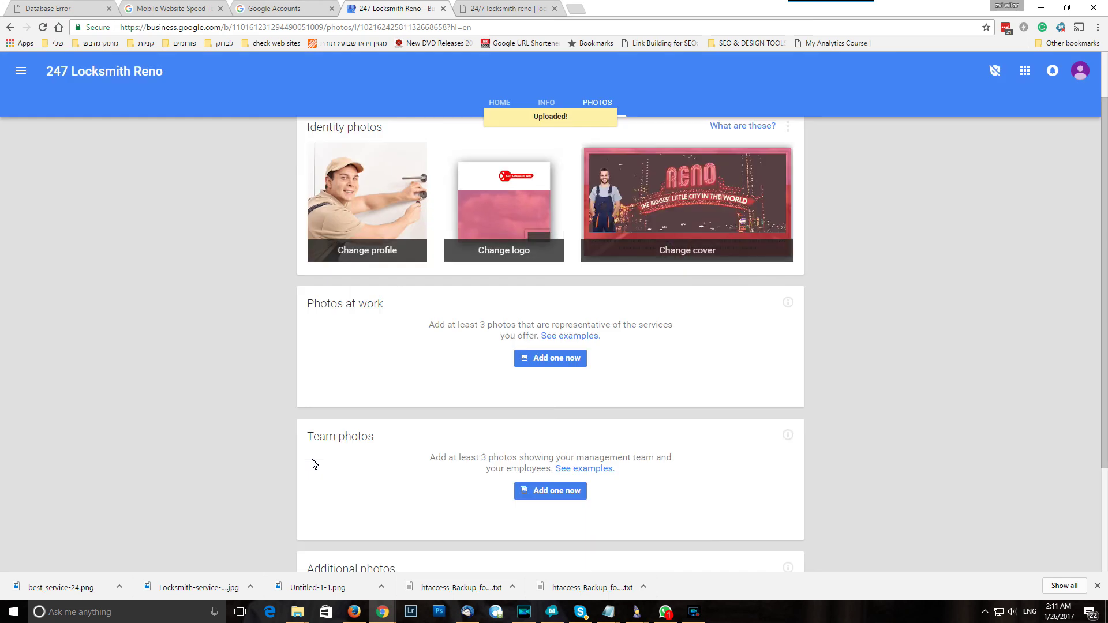
Start adding photos at work from the computer and open the LOCKSMITH PHOTOS folder
{"action": "left_click", "coordinate": [542, 359]}
{"action": "left_click", "coordinate": [542, 328]}
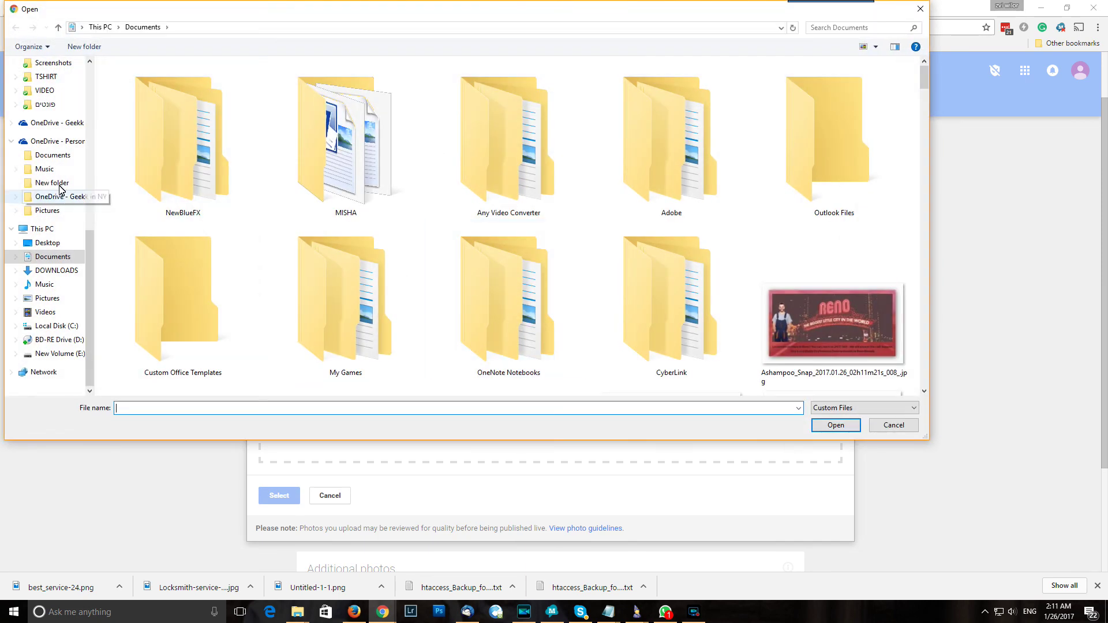
{"action": "scroll", "coordinate": [87, 254], "scroll_direction": "up", "scroll_amount": 7}
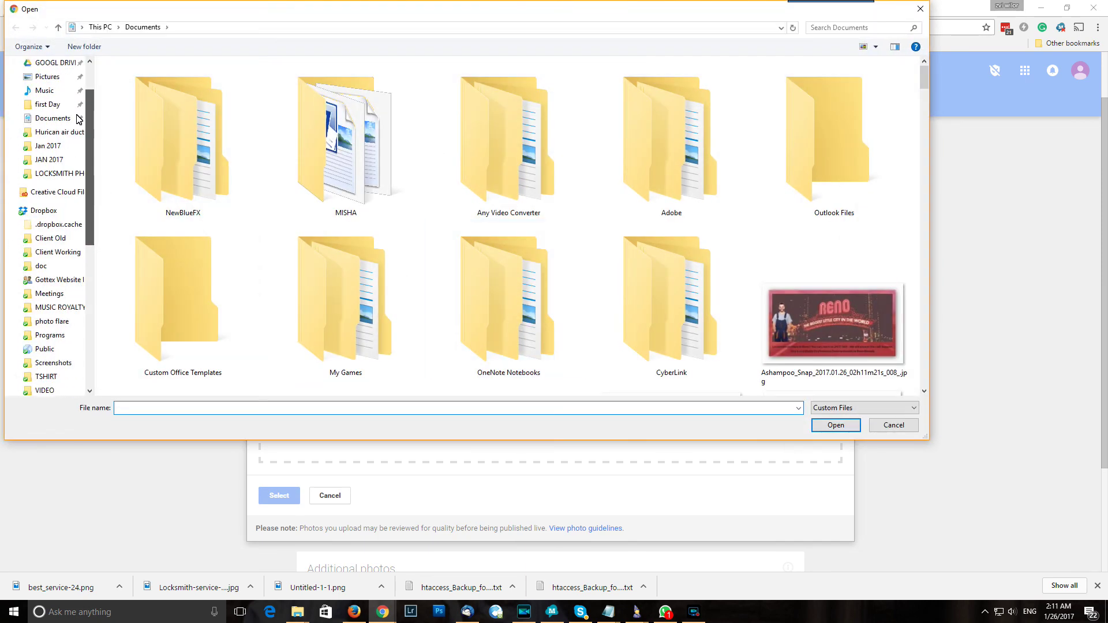
{"action": "left_click", "coordinate": [60, 173]}
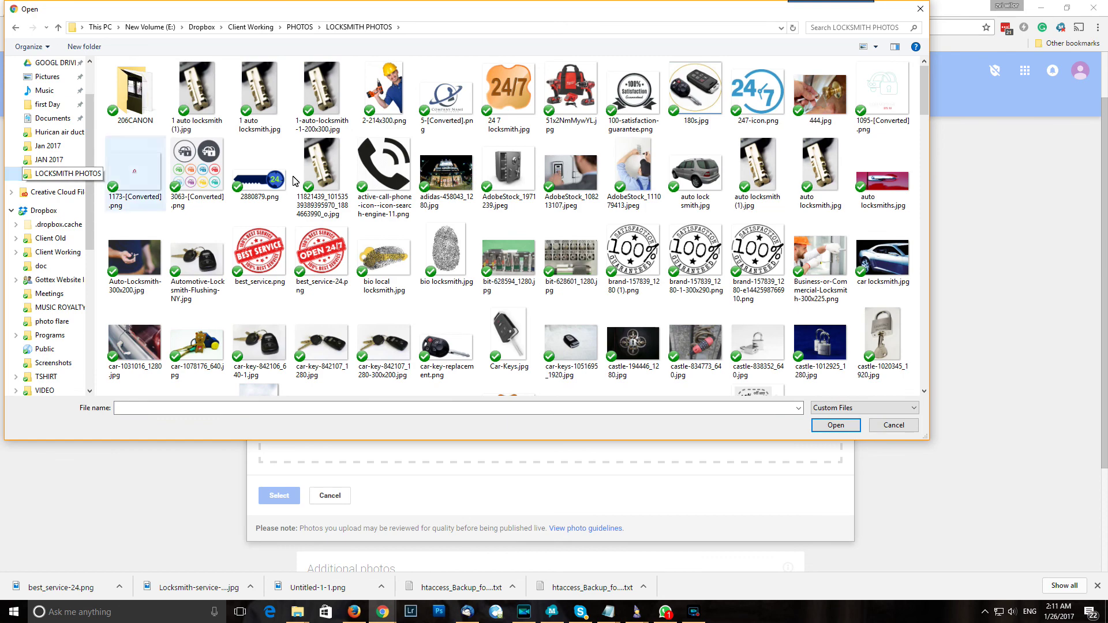
Browse the locksmith photos and select 444.jpg, auto locksmith (1).jpg and car-key-842106_640-1.jpg together
{"action": "scroll", "coordinate": [568, 145], "scroll_direction": "down", "scroll_amount": 15}
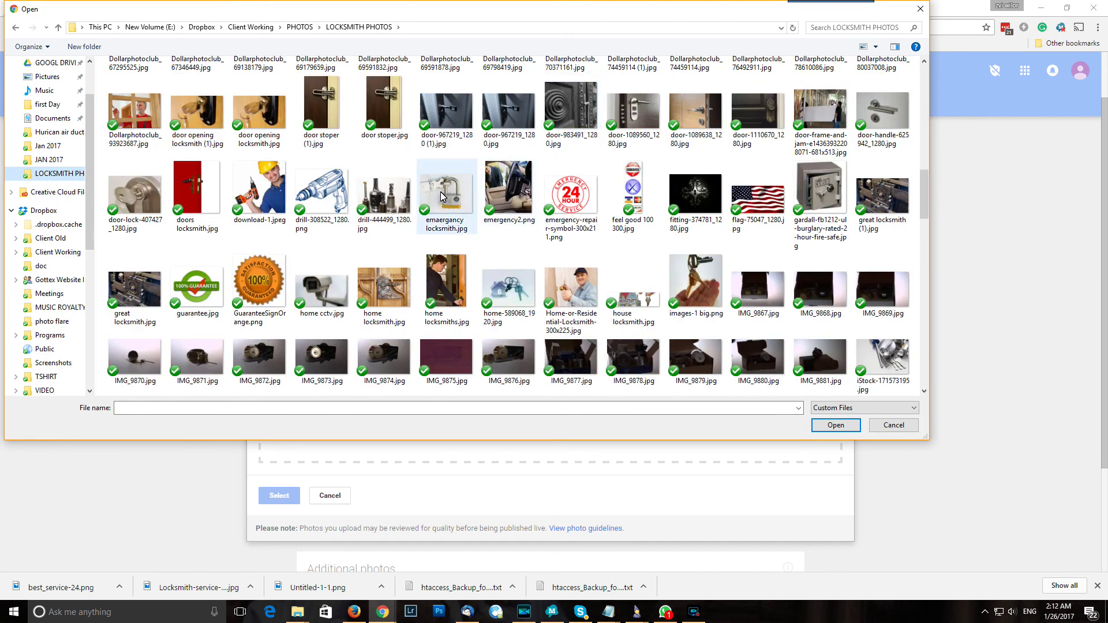
{"action": "scroll", "coordinate": [440, 197], "scroll_direction": "down", "scroll_amount": 10}
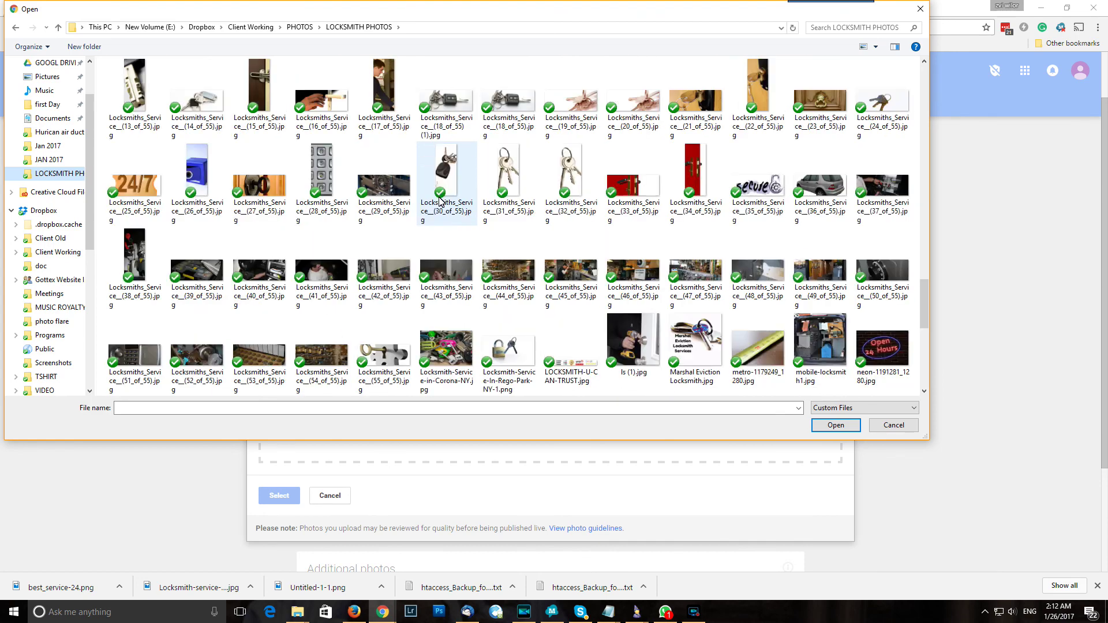
{"action": "scroll", "coordinate": [440, 199], "scroll_direction": "up", "scroll_amount": 10}
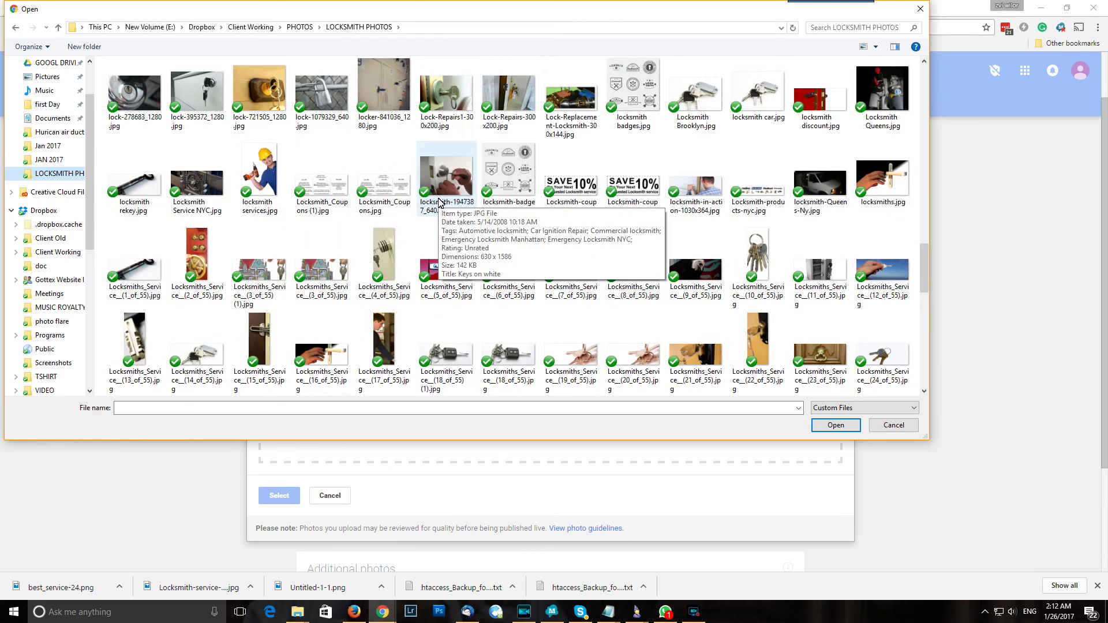
{"action": "scroll", "coordinate": [439, 203], "scroll_direction": "down", "scroll_amount": 12}
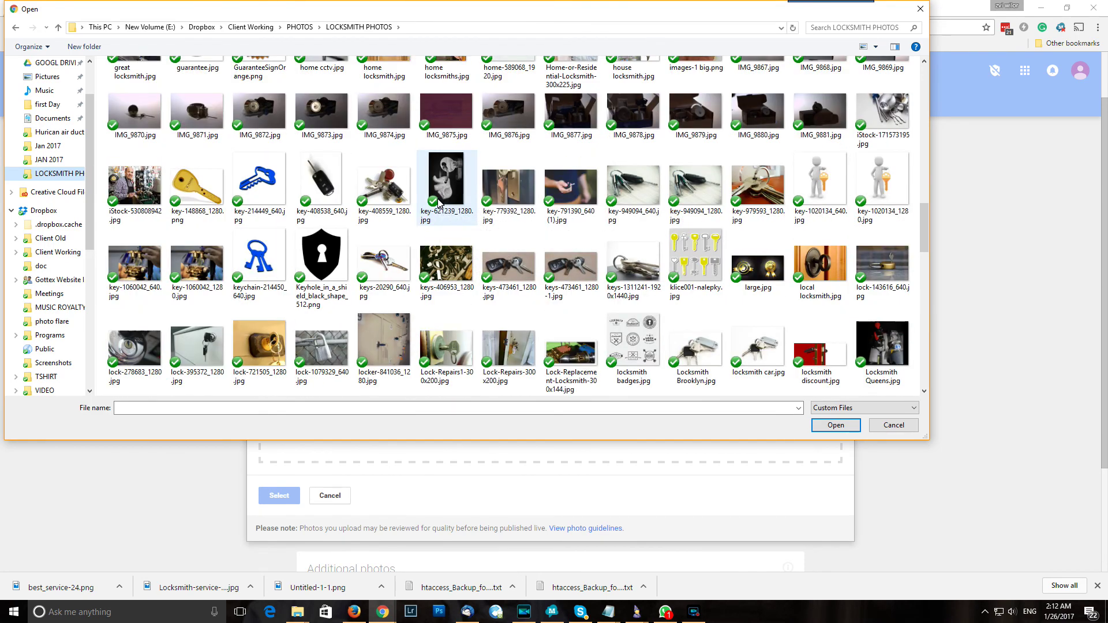
{"action": "scroll", "coordinate": [438, 204], "scroll_direction": "up", "scroll_amount": 12}
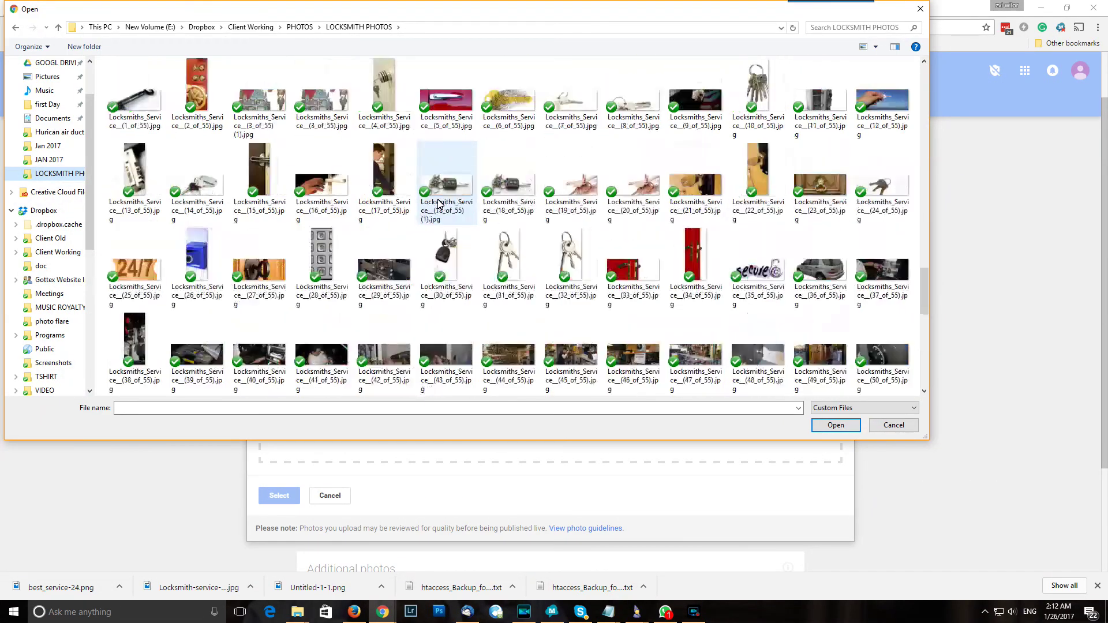
{"action": "scroll", "coordinate": [438, 203], "scroll_direction": "up", "scroll_amount": 6}
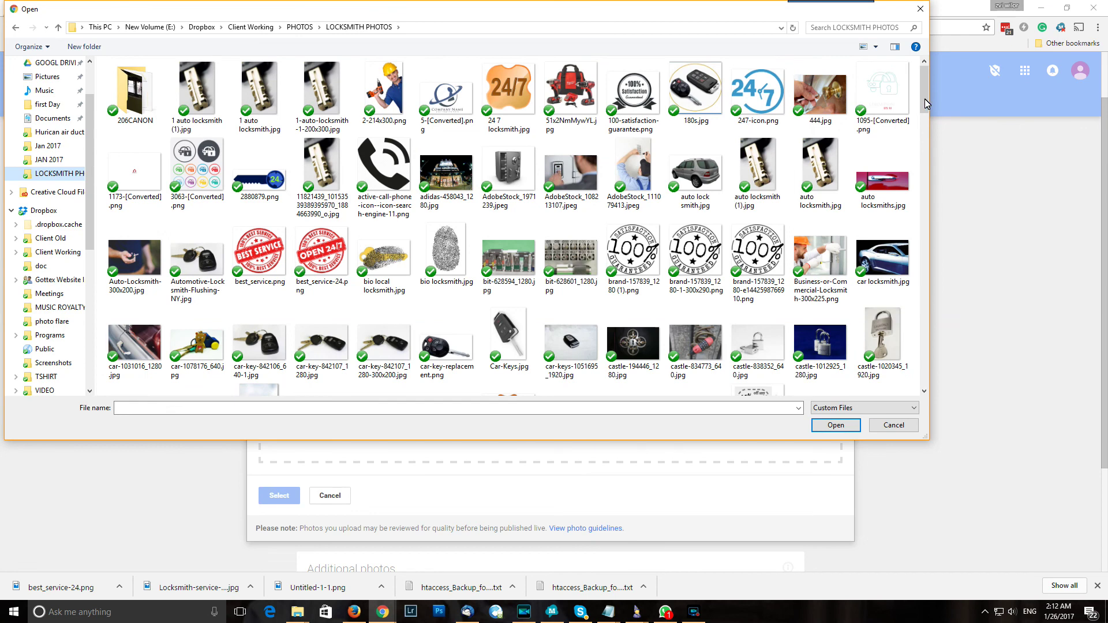
{"action": "left_click", "coordinate": [820, 91]}
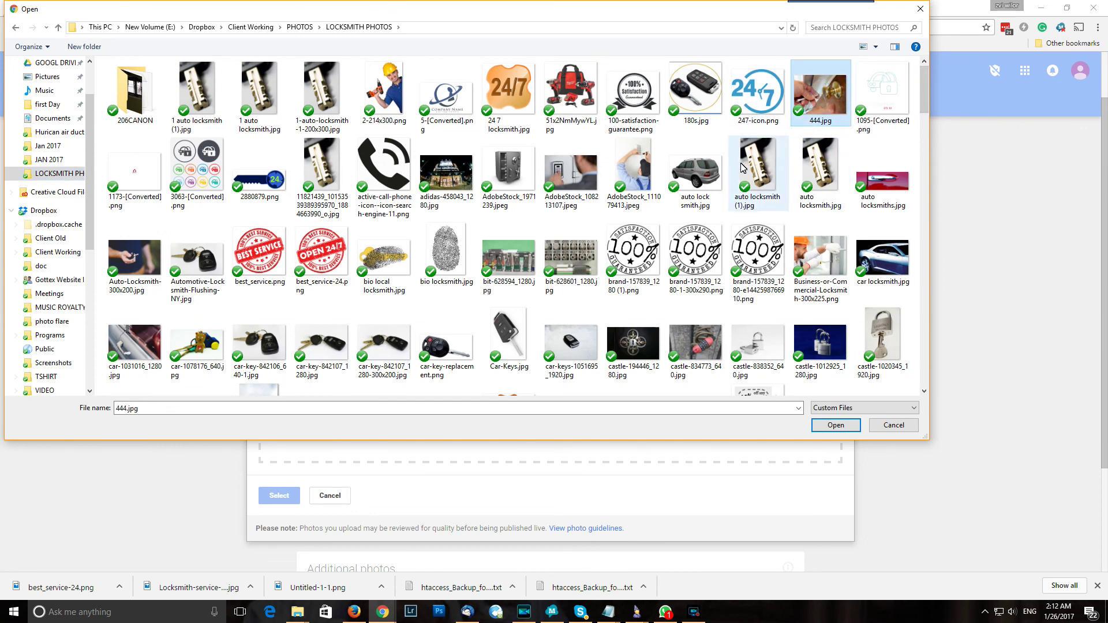
{"action": "left_click", "coordinate": [758, 171], "text": "ctrl"}
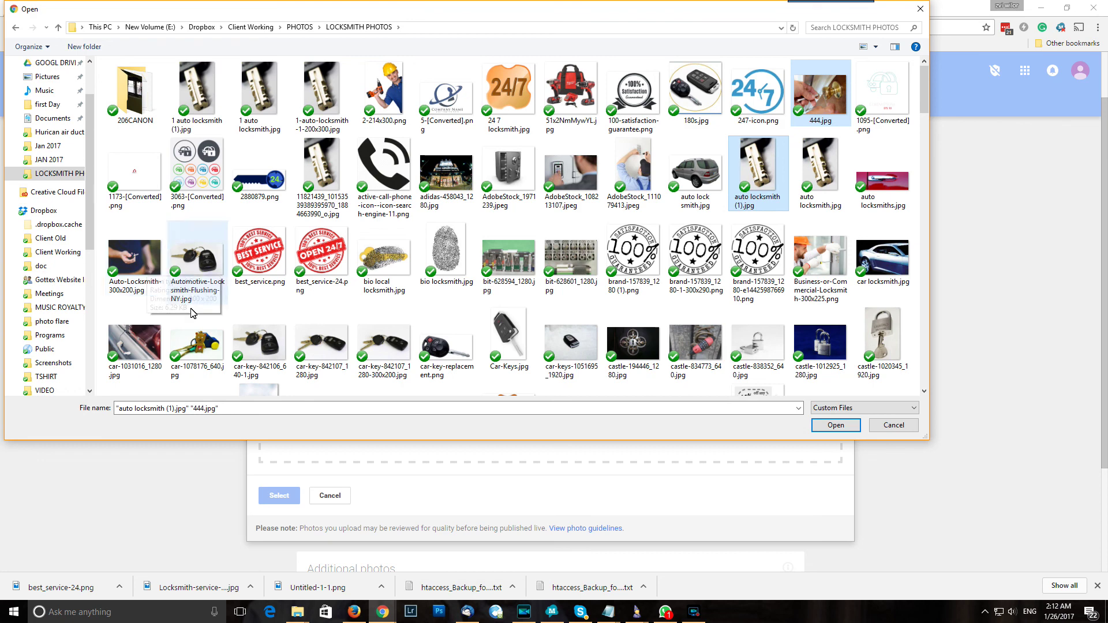
{"action": "left_click", "coordinate": [232, 350], "text": "ctrl"}
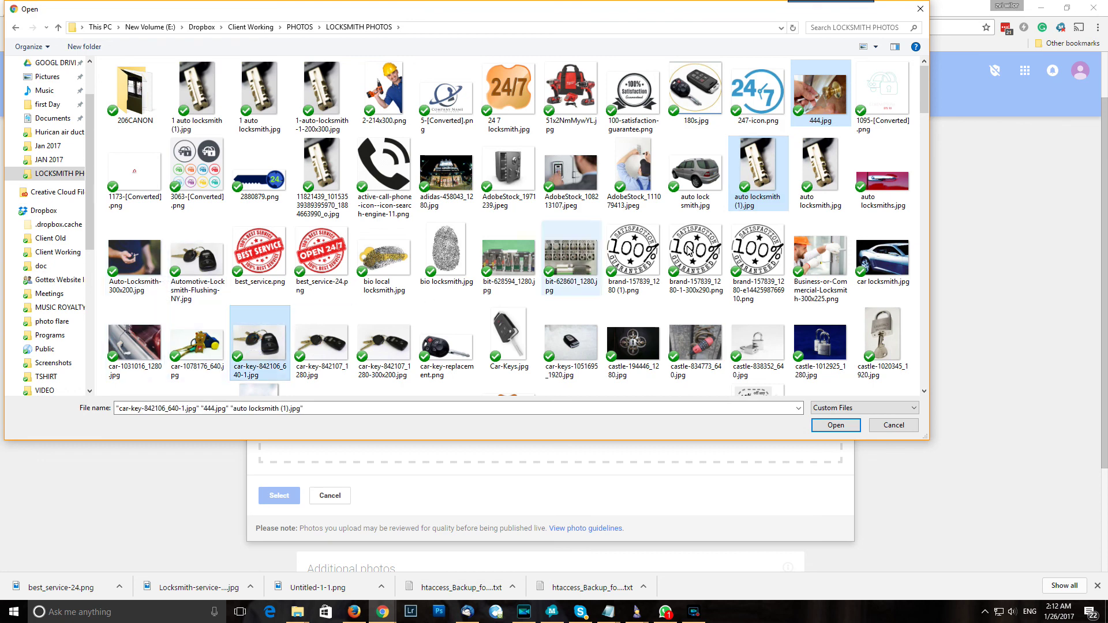
Add Depositphotos_121703946_original.jpg, Dollarphotoclub_33217486.jpg and Dollarphotoclub_64022833.jpg to the selection and upload all selected files as photos at work
{"action": "left_click_drag", "start_coordinate": [925, 98], "coordinate": [924, 162]}
{"action": "left_click", "coordinate": [258, 245], "text": "ctrl"}
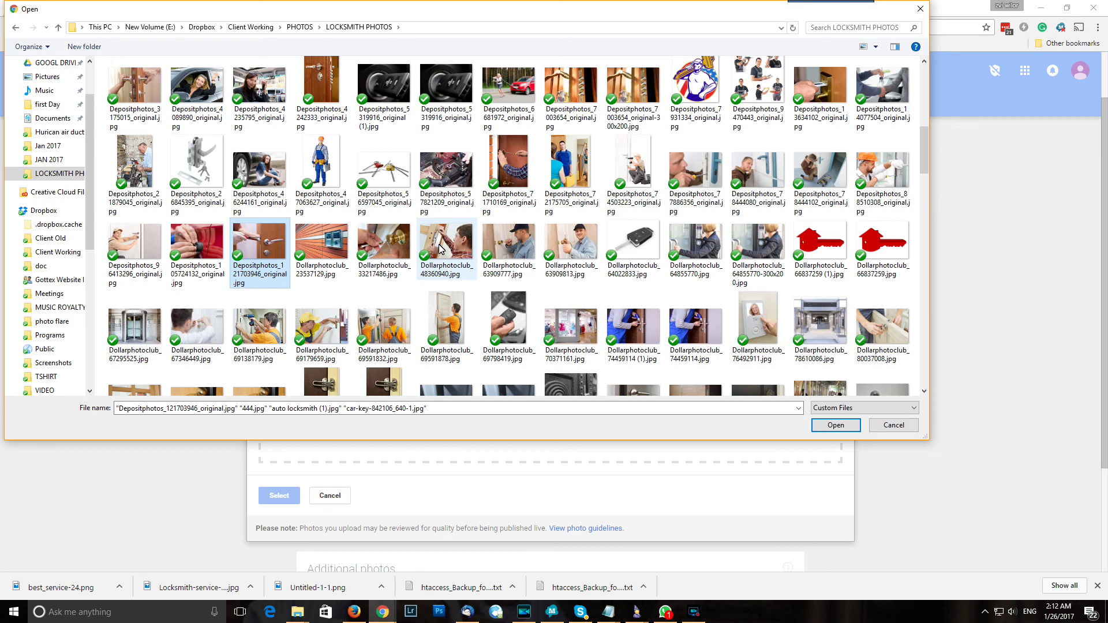
{"action": "left_click", "coordinate": [372, 252], "text": "ctrl"}
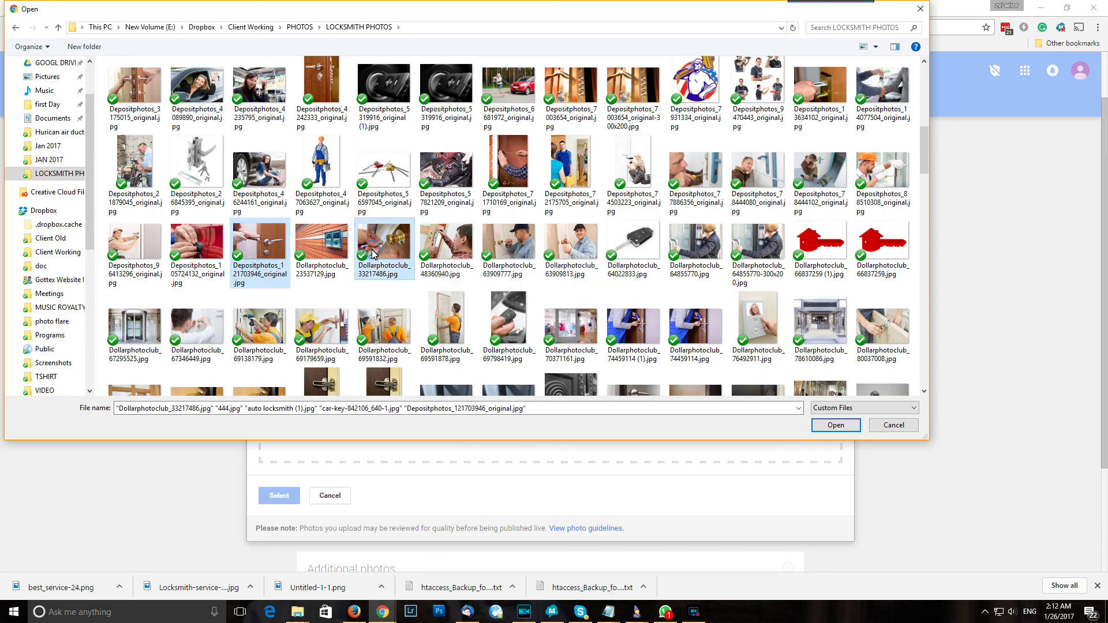
{"action": "left_click", "coordinate": [633, 245], "text": "ctrl"}
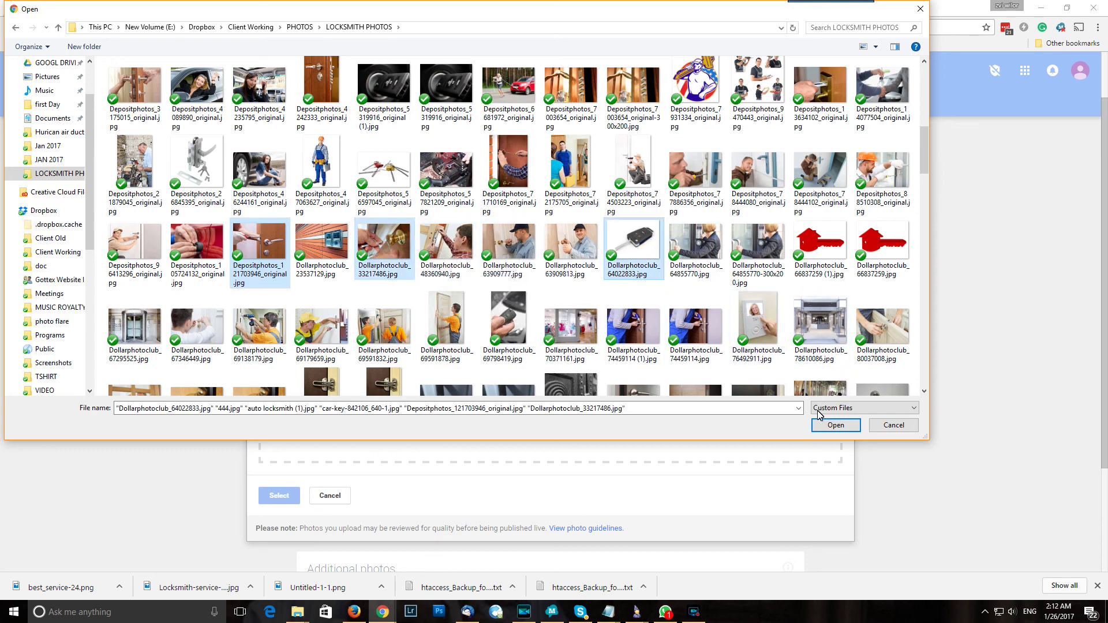
{"action": "left_click", "coordinate": [835, 424]}
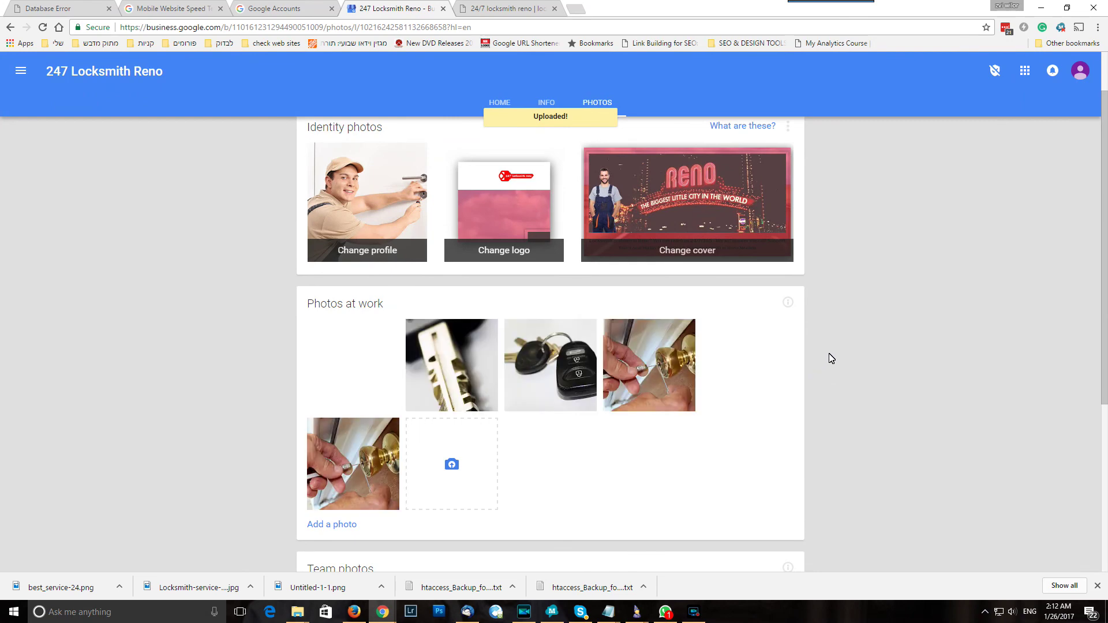
Upload Dollarphotoclub_69138179.jpg, Dollarphotoclub_69591832.jpg and Dollarphotoclub_69591878.jpg from the LOCKSMITH PHOTOS folder as team photos
{"action": "scroll", "coordinate": [861, 349], "scroll_direction": "down", "scroll_amount": 3}
{"action": "scroll", "coordinate": [861, 349], "scroll_direction": "down", "scroll_amount": 2}
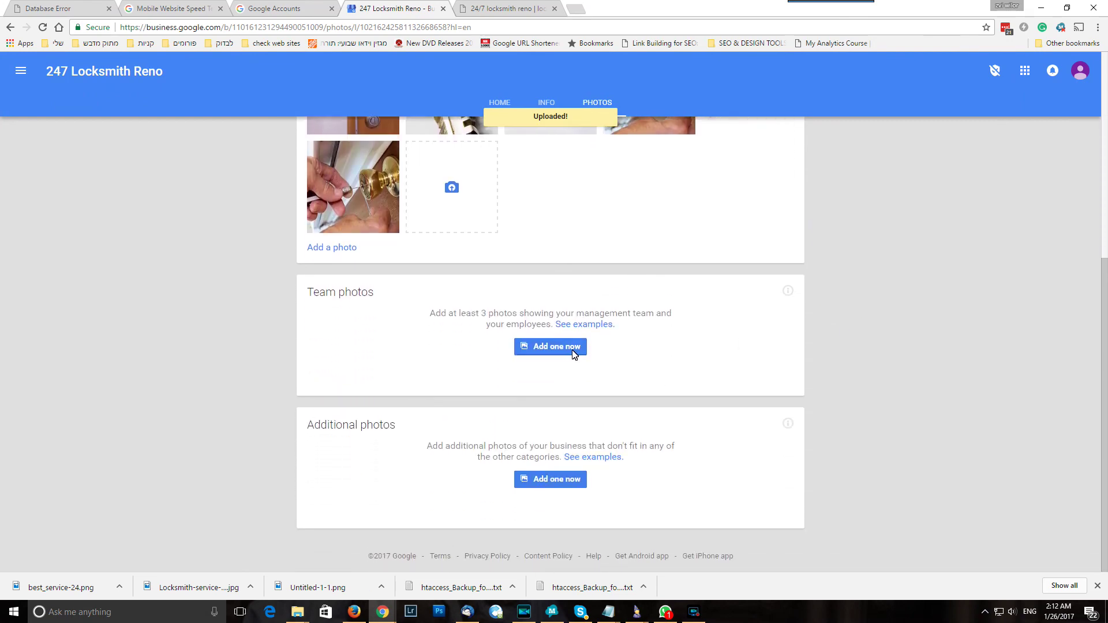
{"action": "left_click", "coordinate": [578, 348]}
{"action": "left_click", "coordinate": [564, 327]}
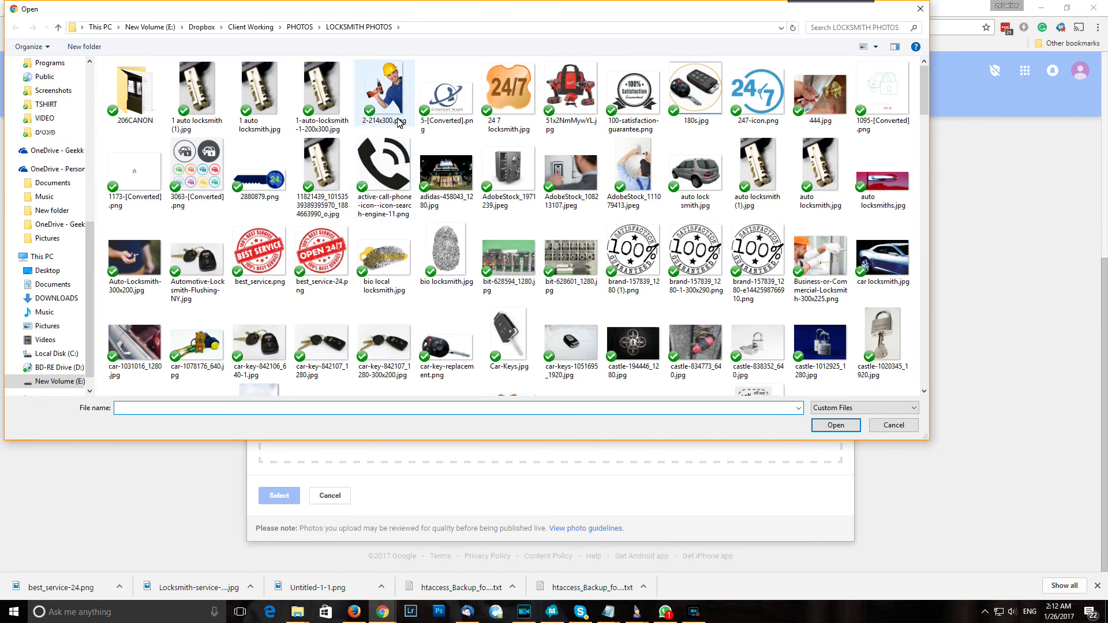
{"action": "left_click_drag", "start_coordinate": [926, 99], "coordinate": [926, 146]}
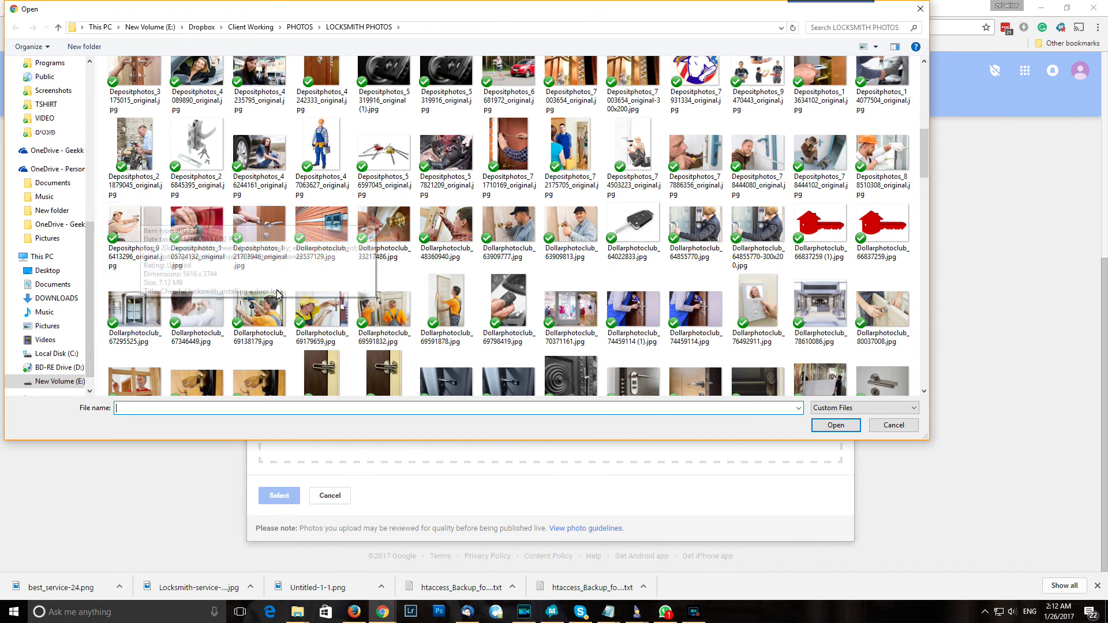
{"action": "left_click", "coordinate": [266, 319]}
{"action": "left_click", "coordinate": [366, 320], "text": "ctrl"}
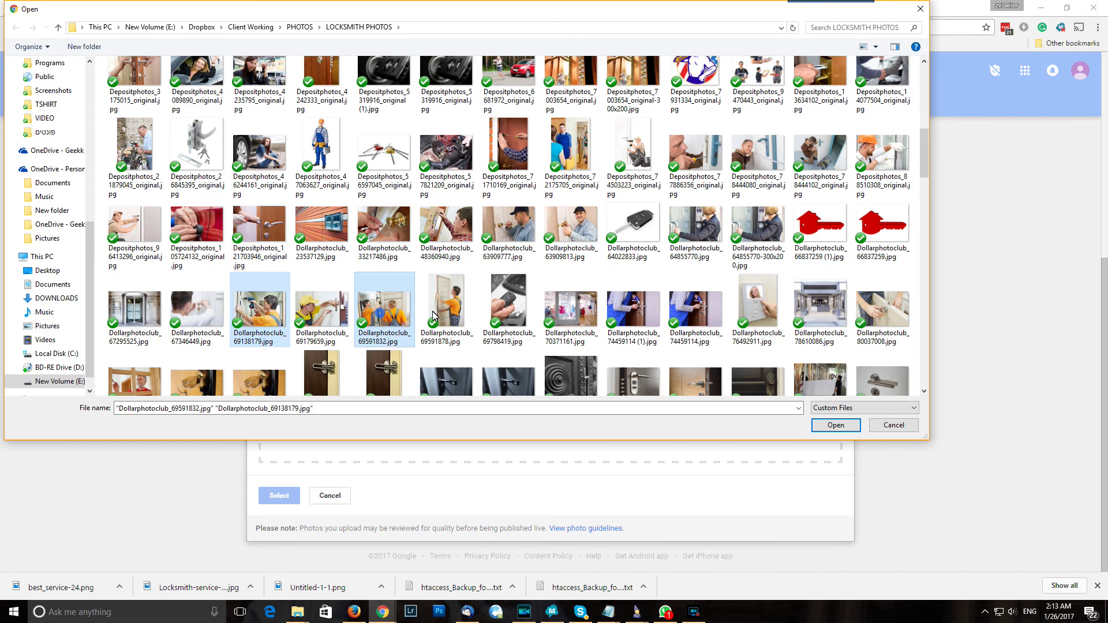
{"action": "left_click", "coordinate": [446, 309], "text": "ctrl"}
{"action": "left_click", "coordinate": [836, 424]}
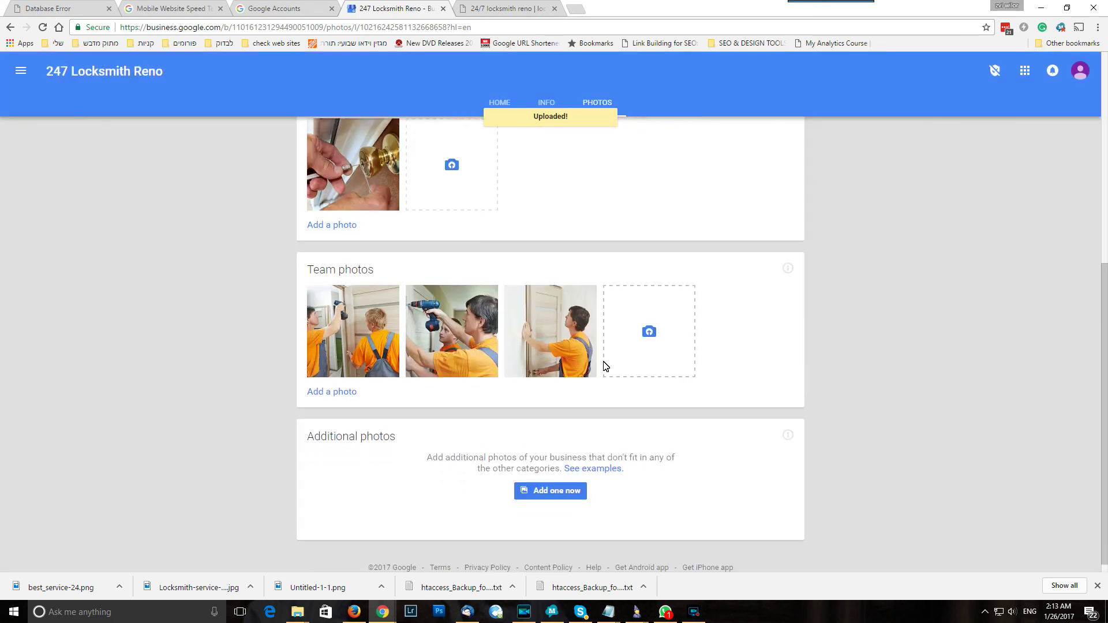
Start adding additional photos from the computer and select brand-157839_1280 (1).png, coupon-10 (1).png, data-key-571156_1280.png and Depositphotos_13634102_original.jpg together
{"action": "left_click", "coordinate": [566, 483]}
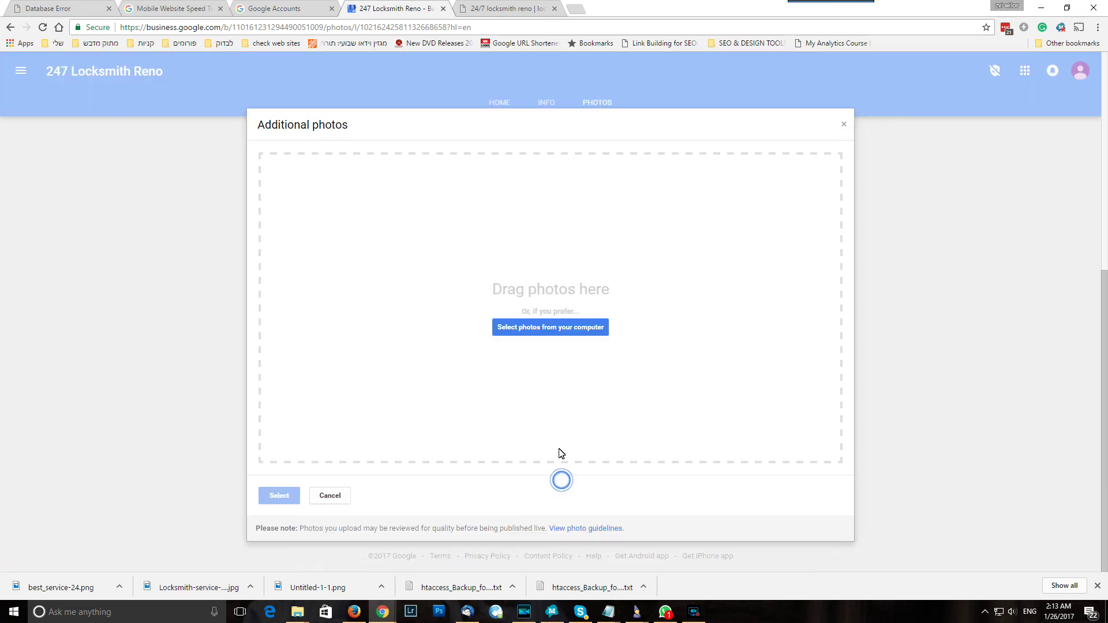
{"action": "left_click", "coordinate": [558, 328]}
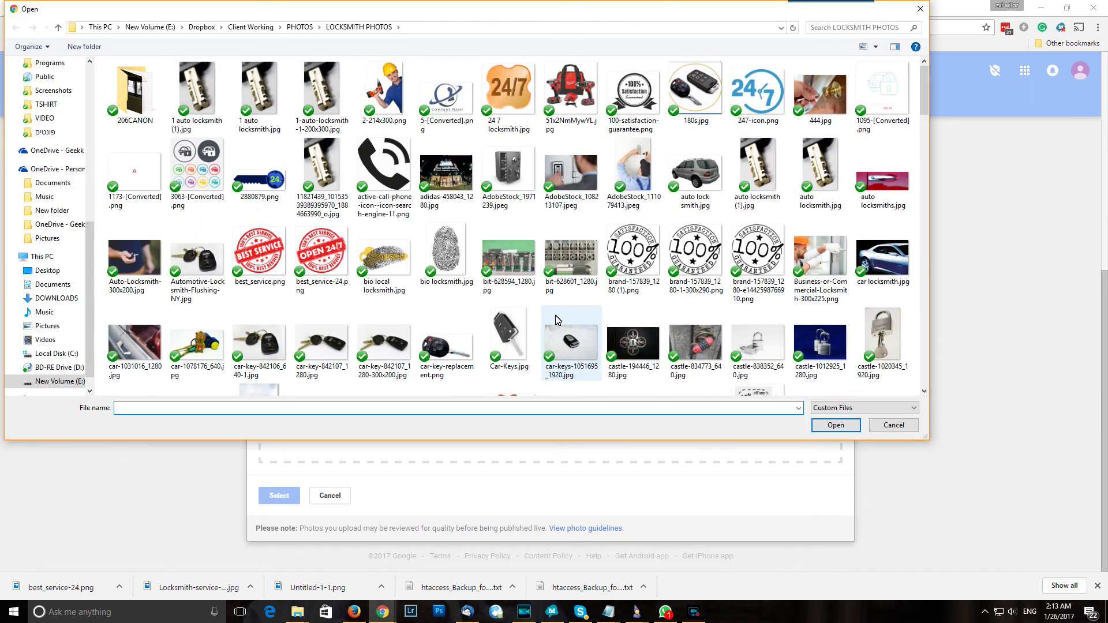
{"action": "left_click", "coordinate": [633, 254]}
{"action": "left_click_drag", "start_coordinate": [927, 94], "coordinate": [917, 134]}
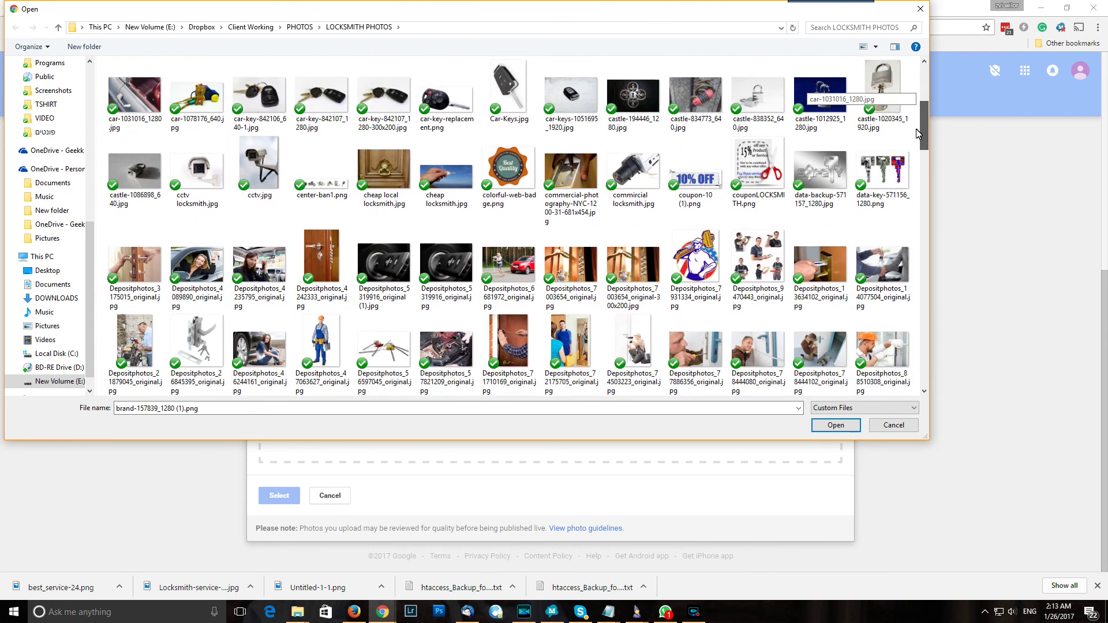
{"action": "left_click", "coordinate": [695, 168], "text": "ctrl"}
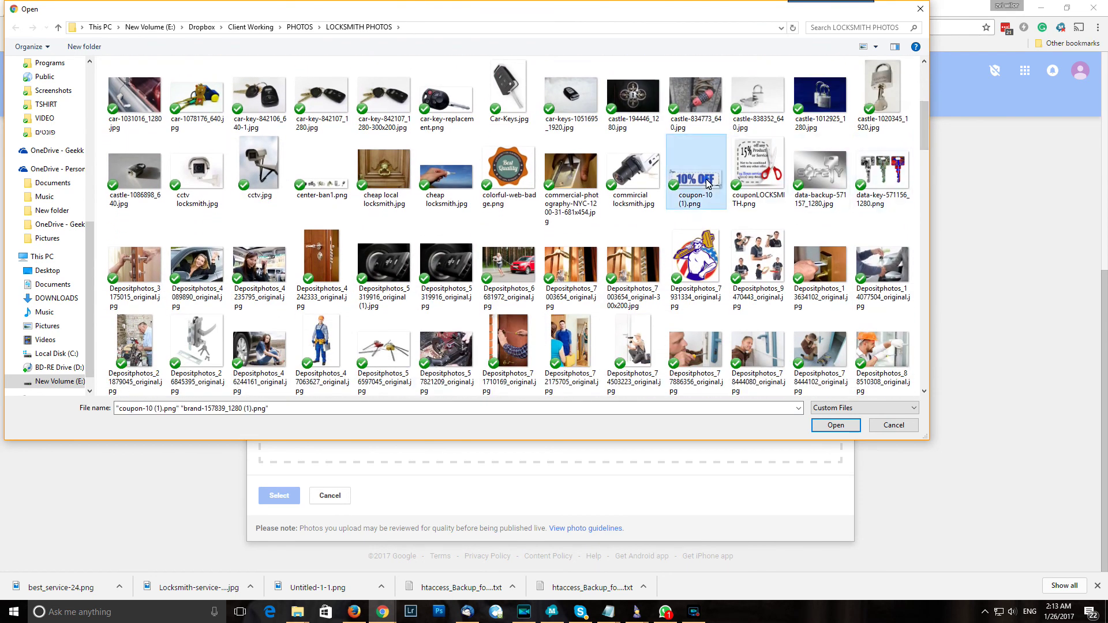
{"action": "left_click", "coordinate": [871, 170], "text": "ctrl"}
{"action": "left_click", "coordinate": [819, 262], "text": "ctrl"}
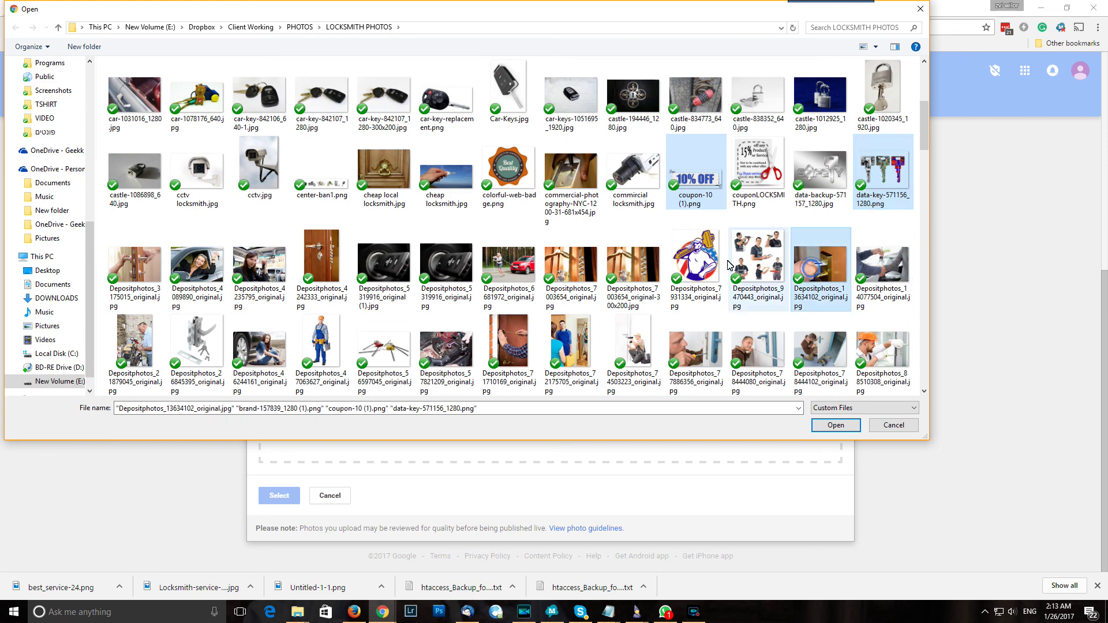
Add Depositphotos_7931334, Depositphotos_6681972, Depositphotos_72175705 and Depositphotos_71710169 originals to the selection and upload all selected files as additional photos
{"action": "left_click", "coordinate": [695, 268], "text": "ctrl"}
{"action": "left_click", "coordinate": [509, 266], "text": "ctrl"}
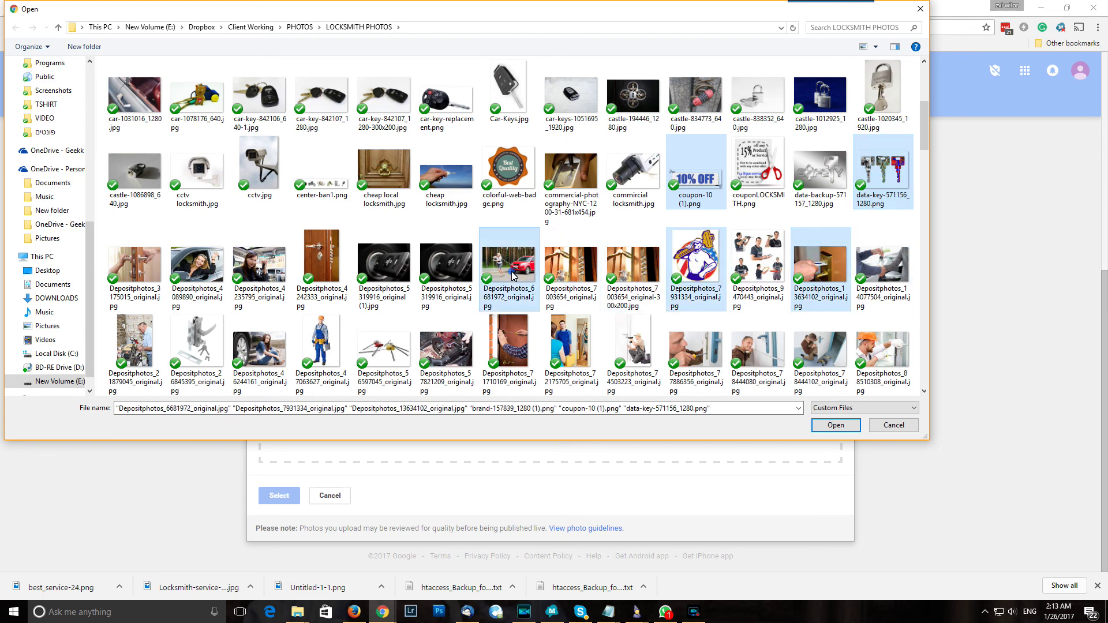
{"action": "left_click", "coordinate": [580, 350], "text": "ctrl"}
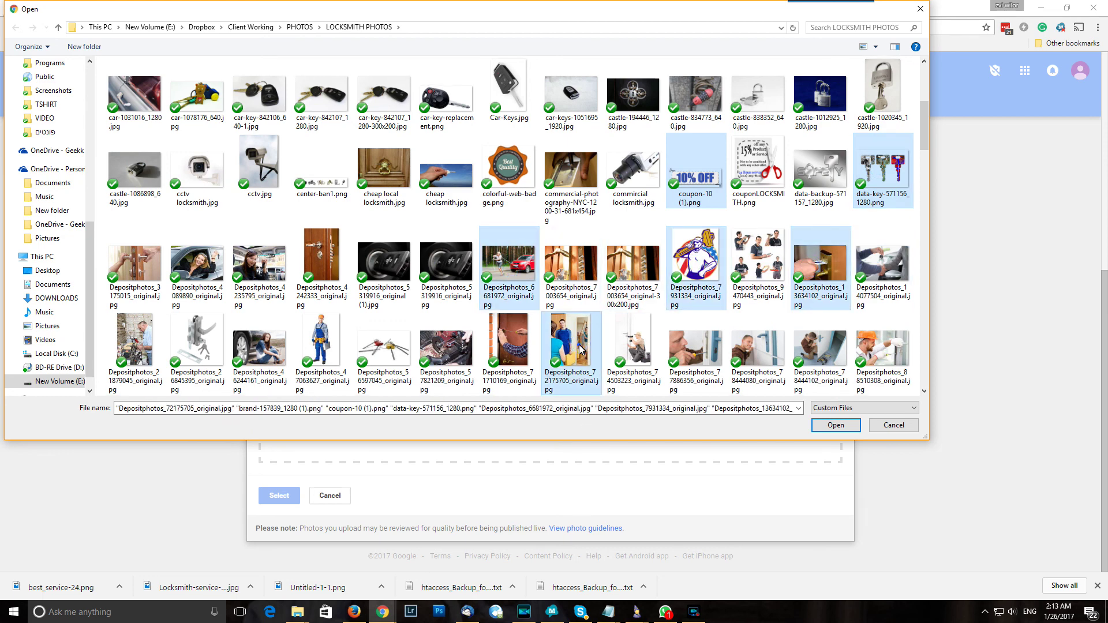
{"action": "left_click", "coordinate": [514, 343], "text": "ctrl"}
{"action": "left_click", "coordinate": [835, 425]}
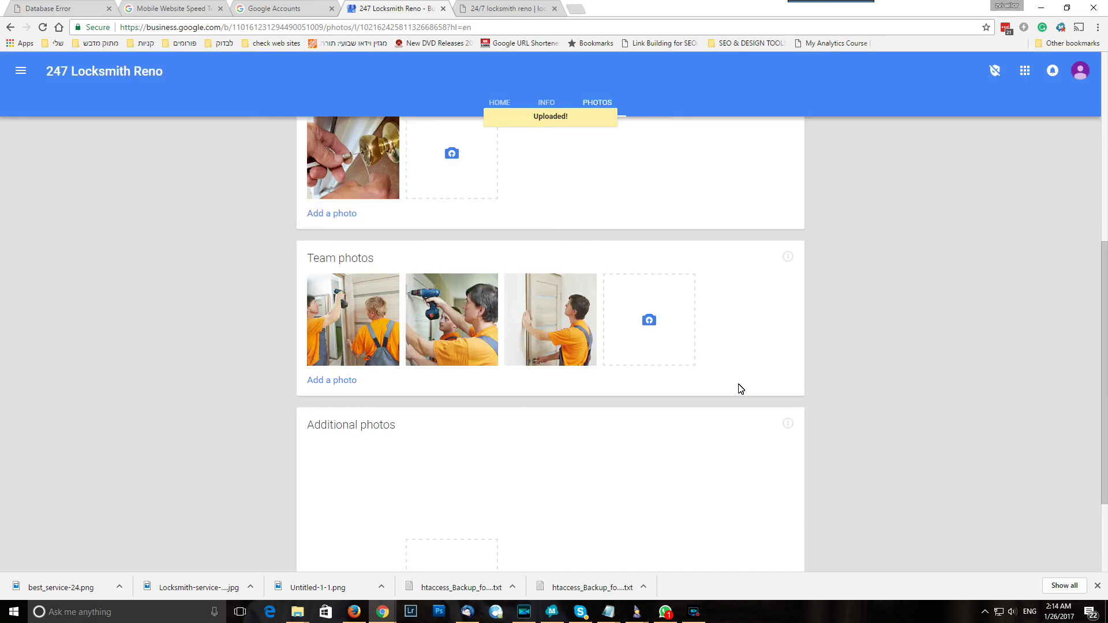
{"action": "scroll", "coordinate": [594, 430], "scroll_direction": "down", "scroll_amount": 3}
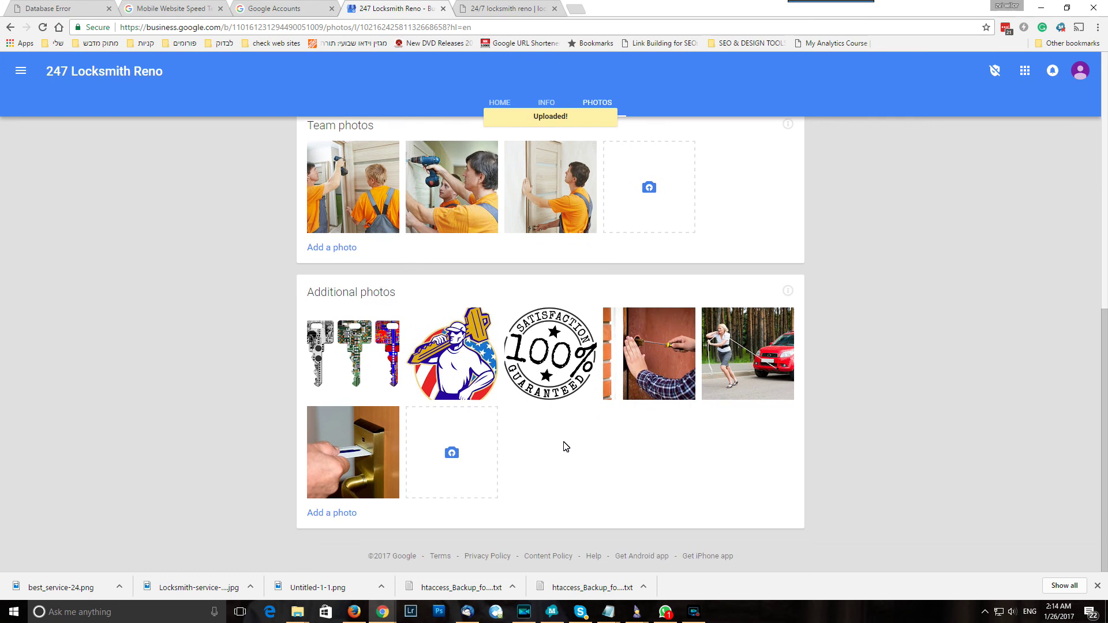
Open the business hours from the listing's home page and set Sunday, Monday and Tuesday to open 24 hours
{"action": "left_click", "coordinate": [493, 104]}
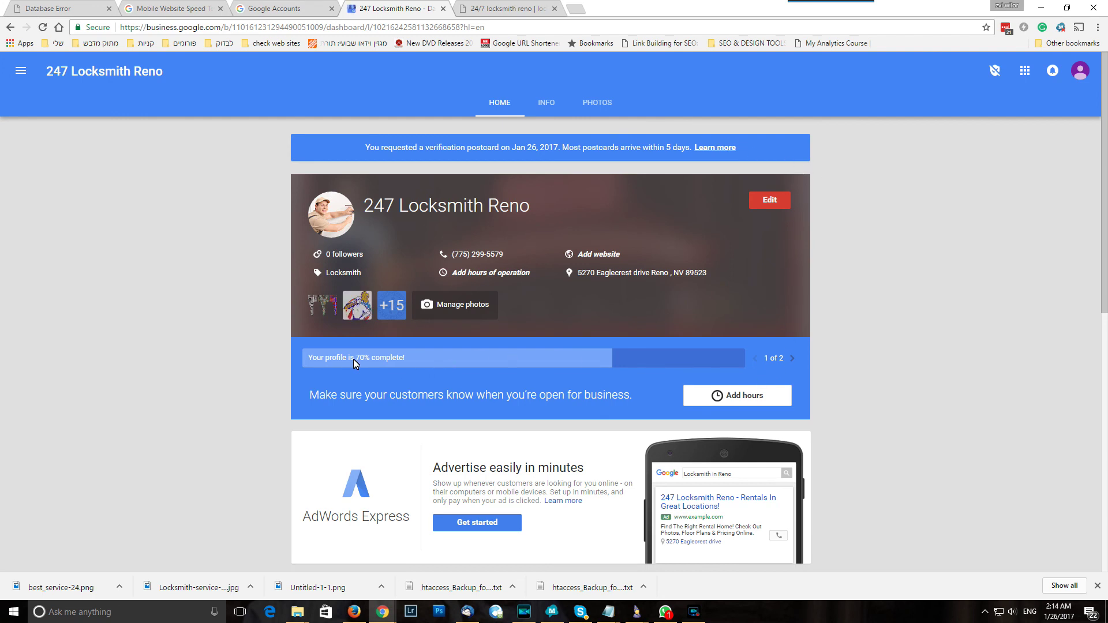
{"action": "left_click", "coordinate": [752, 400]}
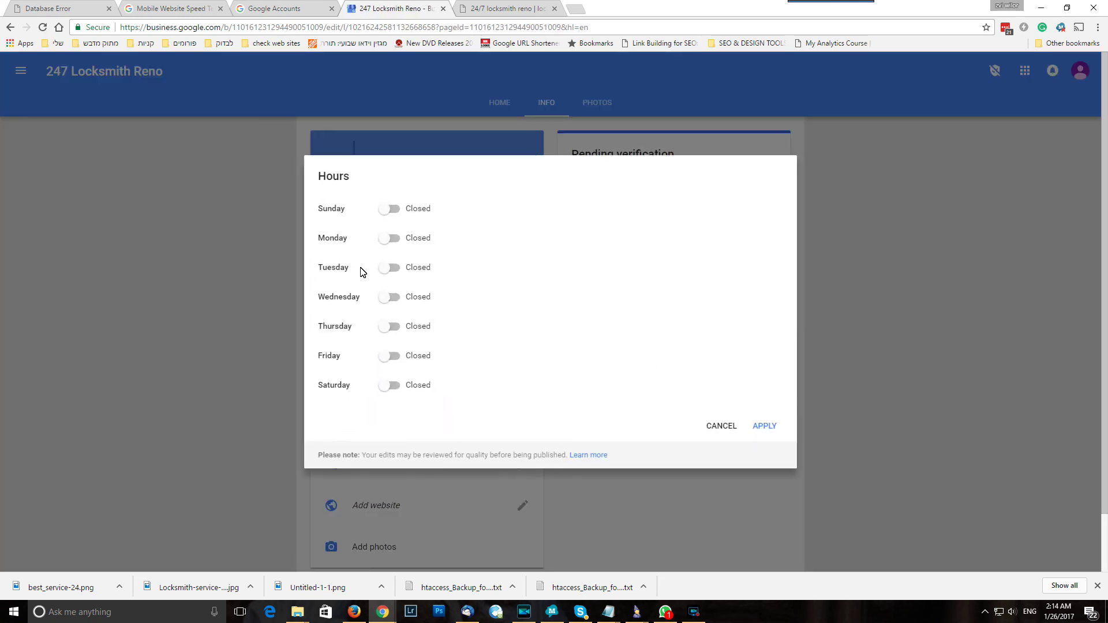
{"action": "left_click", "coordinate": [398, 209]}
{"action": "left_click", "coordinate": [462, 215]}
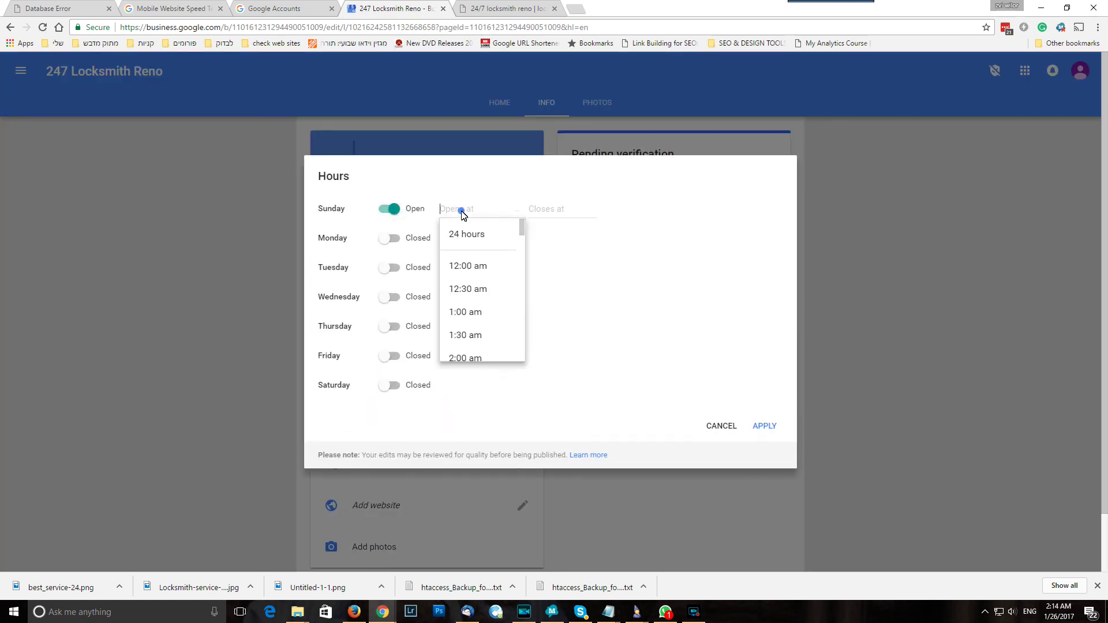
{"action": "left_click", "coordinate": [460, 232]}
{"action": "left_click", "coordinate": [398, 238]}
{"action": "left_click", "coordinate": [464, 244]}
{"action": "left_click", "coordinate": [462, 260]}
{"action": "left_click", "coordinate": [398, 269]}
{"action": "left_click", "coordinate": [456, 268]}
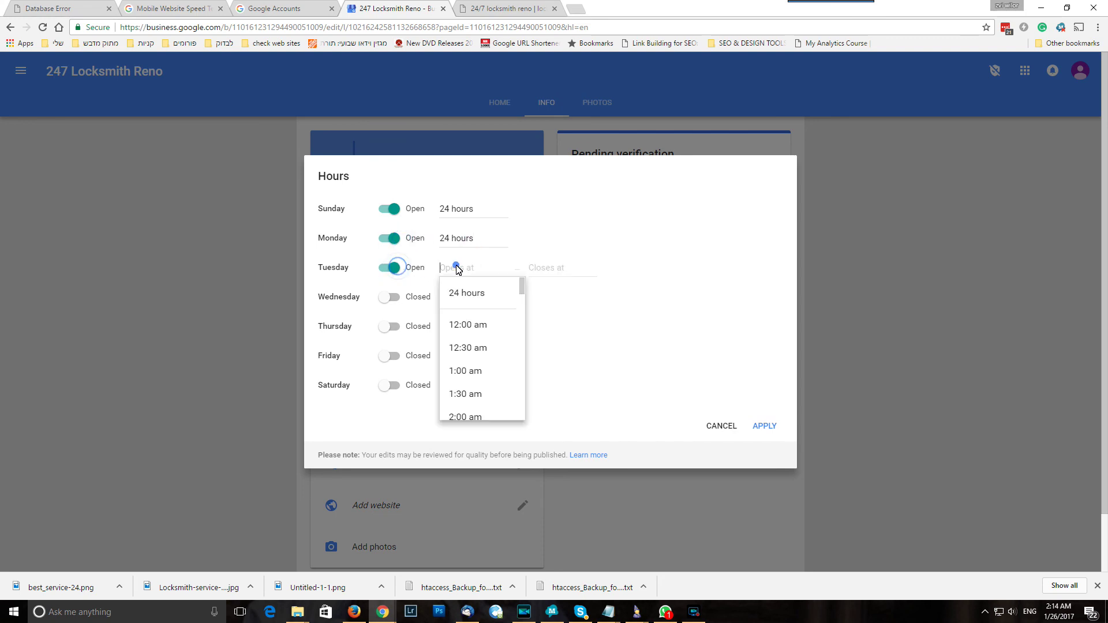
{"action": "left_click", "coordinate": [462, 291]}
Set Wednesday, Thursday and Friday to open 24 hours in the business hours
{"action": "left_click", "coordinate": [398, 298]}
{"action": "left_click", "coordinate": [461, 297]}
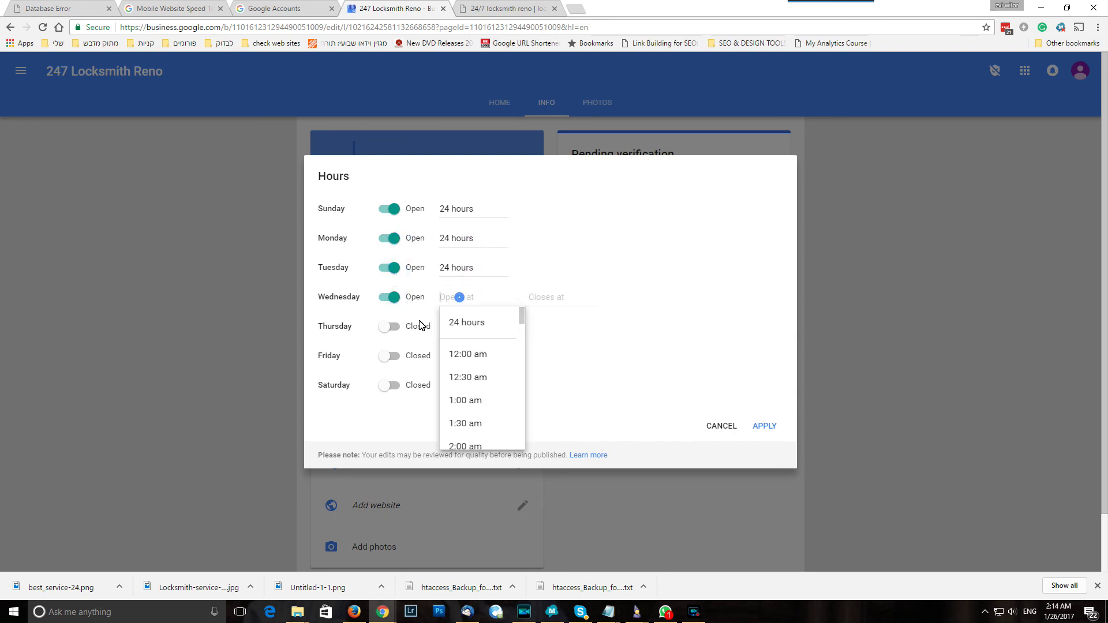
{"action": "left_click", "coordinate": [473, 321]}
{"action": "left_click", "coordinate": [388, 326]}
{"action": "left_click", "coordinate": [446, 328]}
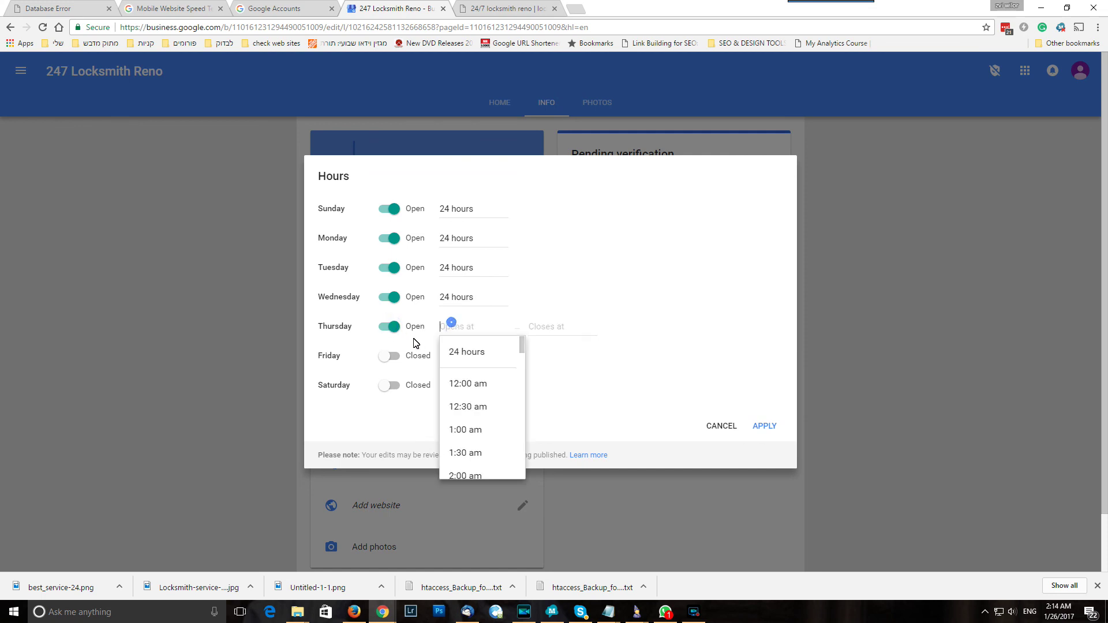
{"action": "left_click", "coordinate": [469, 347]}
{"action": "left_click", "coordinate": [398, 357]}
{"action": "left_click", "coordinate": [468, 356]}
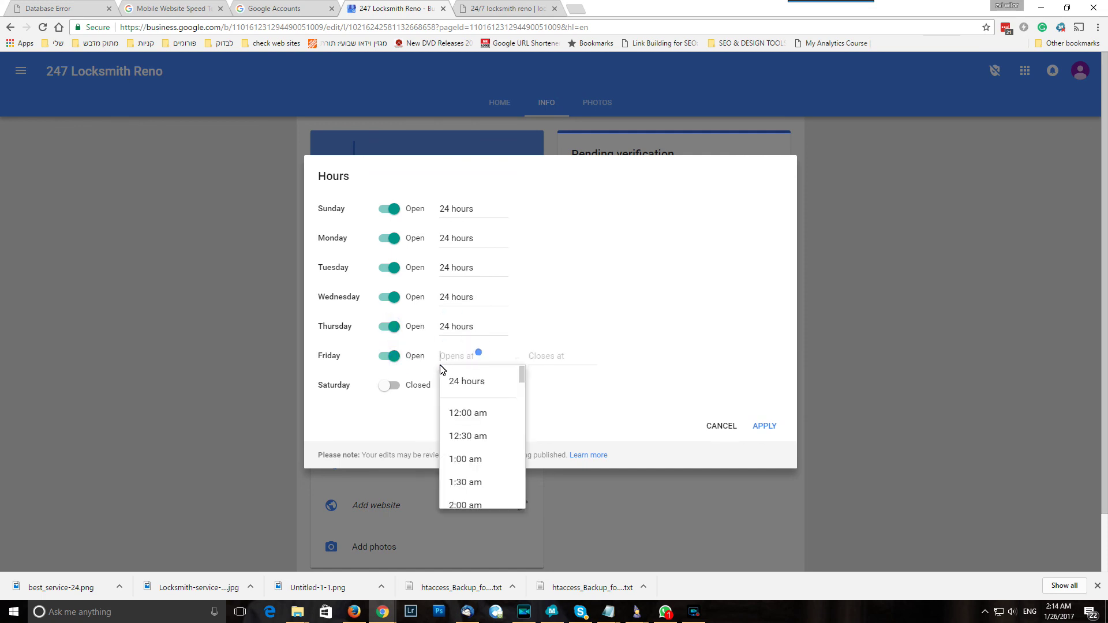
{"action": "left_click", "coordinate": [458, 381]}
Set Saturday to open 24 hours, and switch it back to closed
{"action": "left_click", "coordinate": [399, 386]}
{"action": "left_click", "coordinate": [457, 385]}
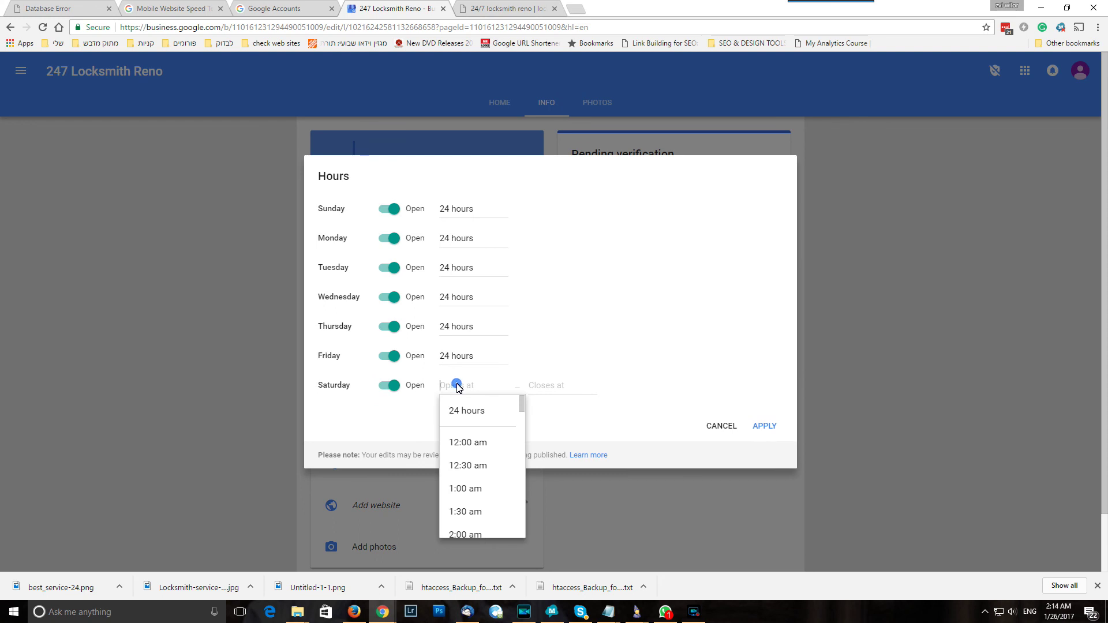
{"action": "left_click", "coordinate": [465, 409]}
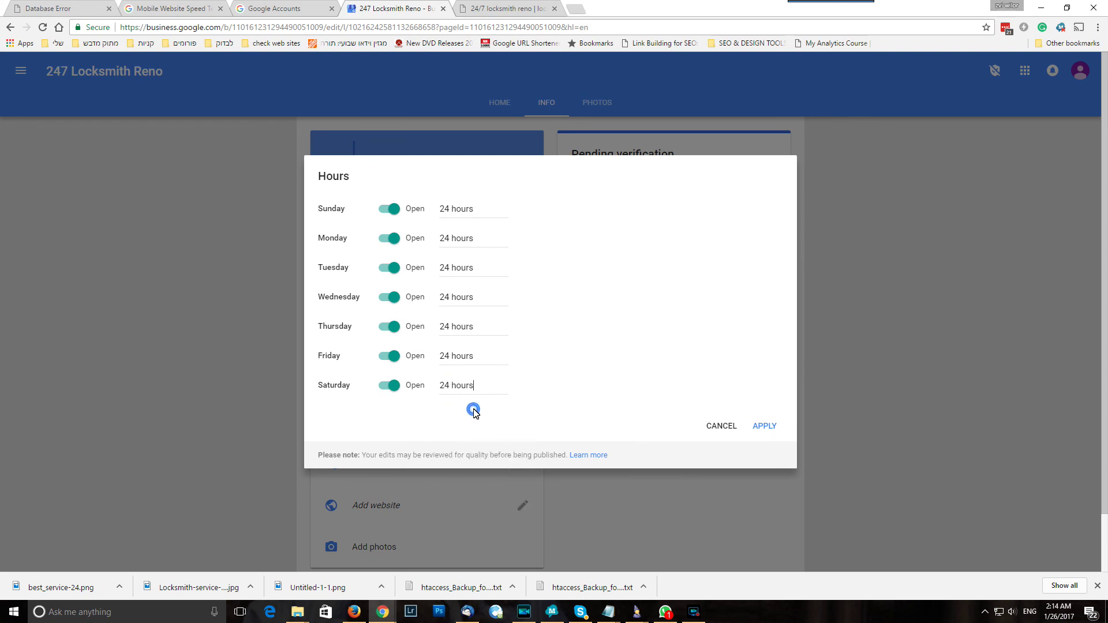
{"action": "left_click", "coordinate": [396, 388]}
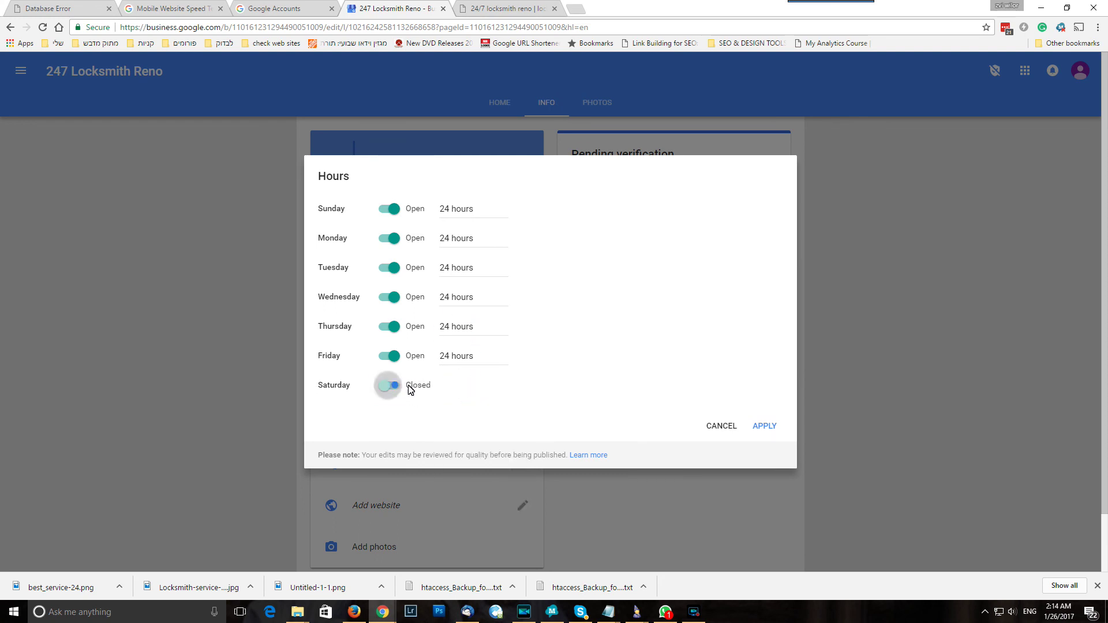
Mark Saturday as open from 8:30 pm to 11:30 pm and apply the business hours
{"action": "left_click", "coordinate": [389, 391]}
{"action": "left_click", "coordinate": [445, 385]}
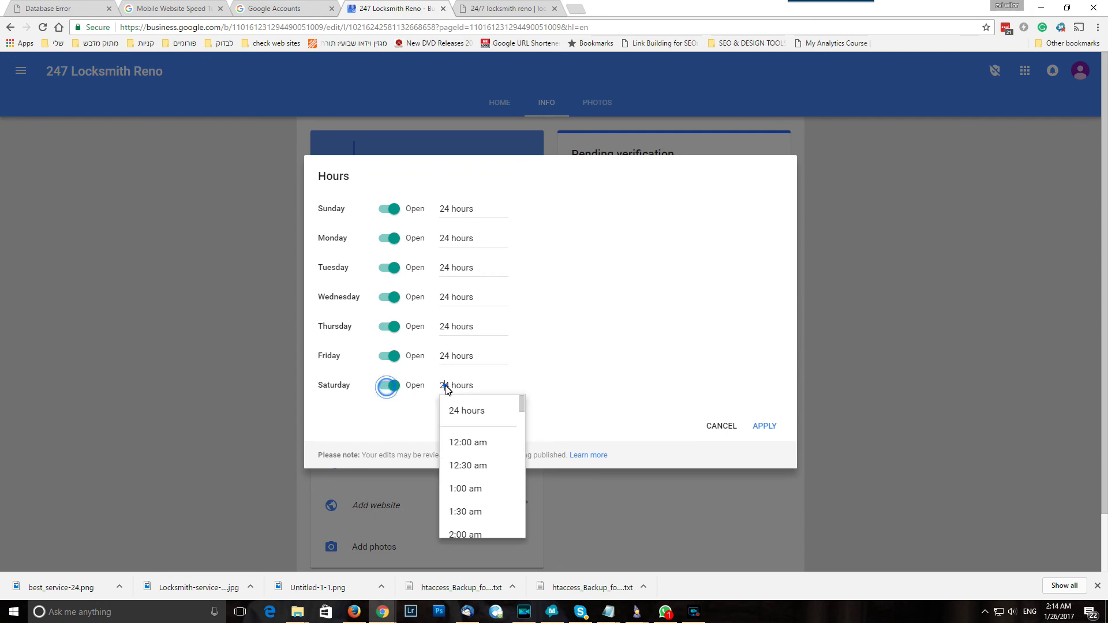
{"action": "left_click_drag", "start_coordinate": [522, 409], "coordinate": [512, 522]}
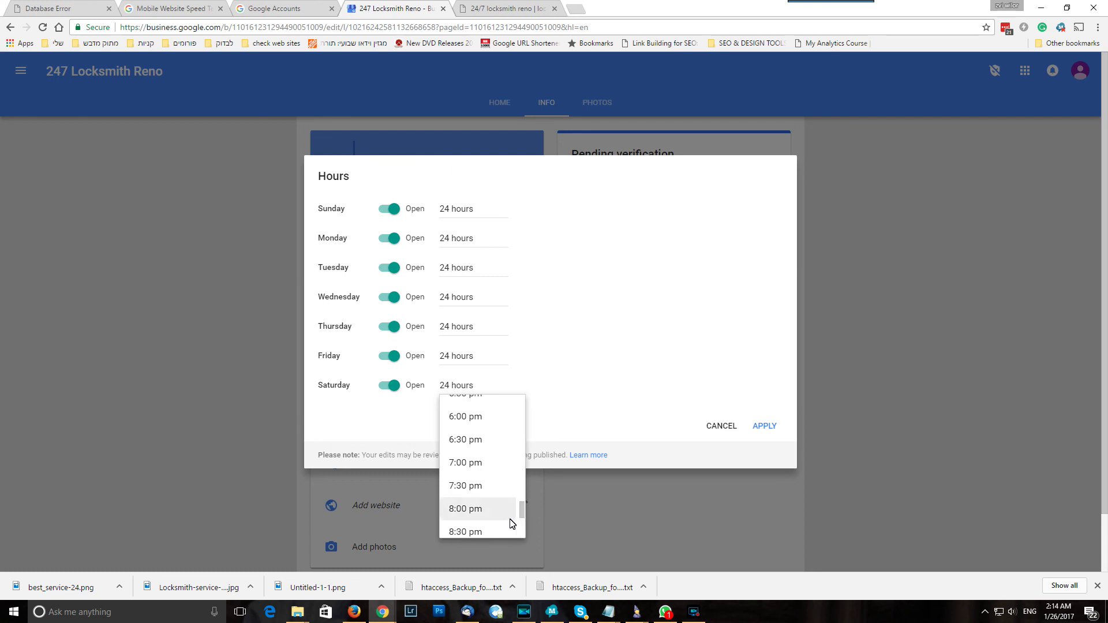
{"action": "left_click", "coordinate": [483, 531]}
{"action": "left_click", "coordinate": [543, 387]}
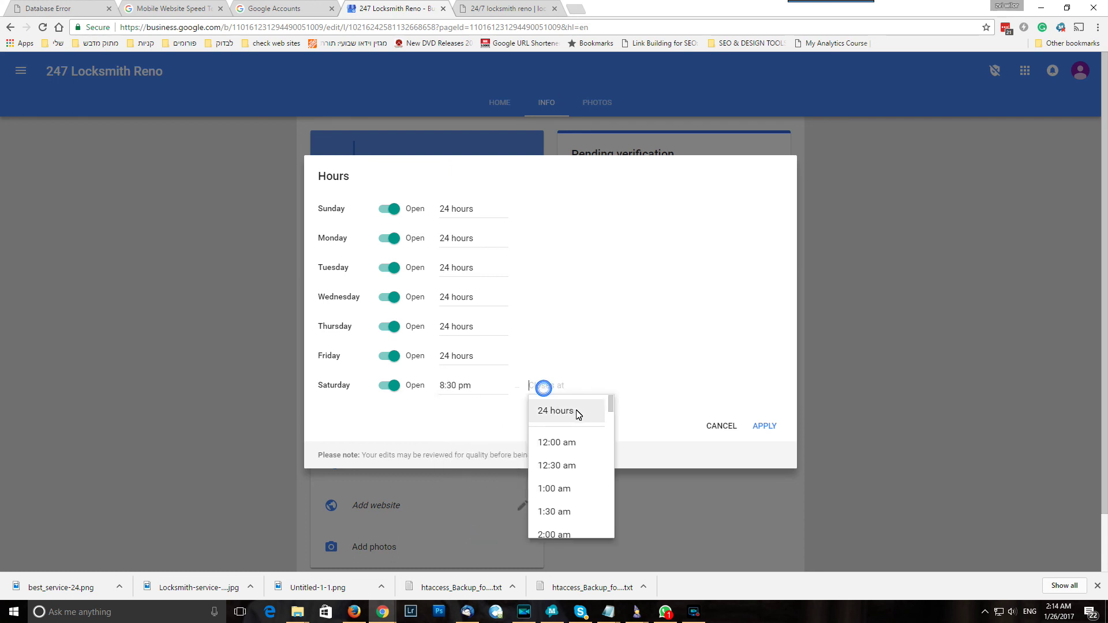
{"action": "left_click_drag", "start_coordinate": [610, 404], "coordinate": [604, 534]}
{"action": "left_click", "coordinate": [583, 524]}
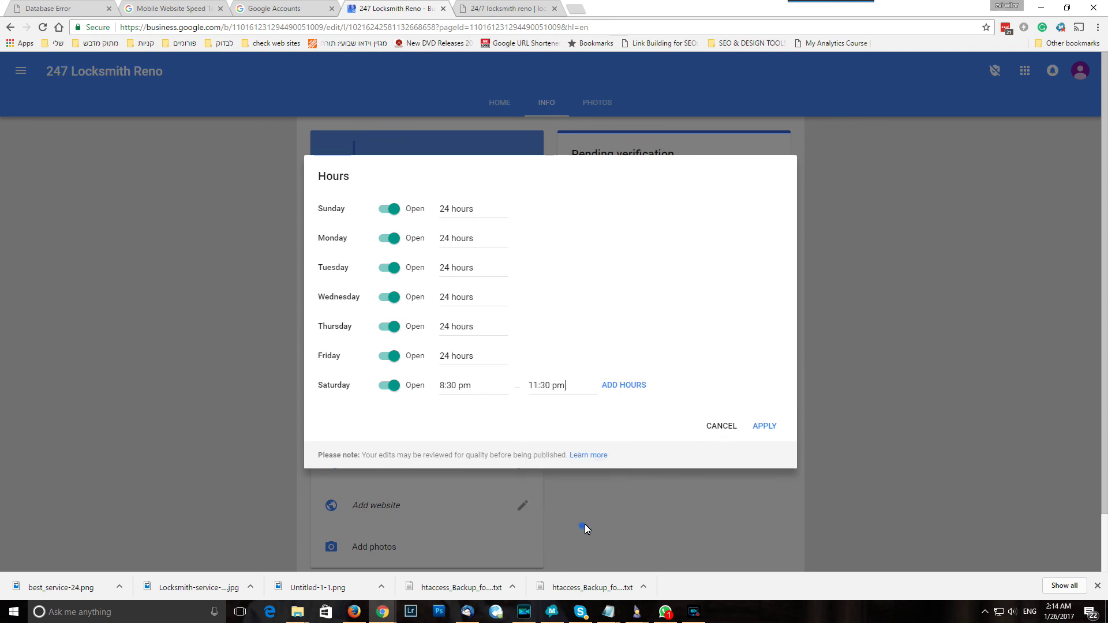
{"action": "left_click", "coordinate": [765, 427]}
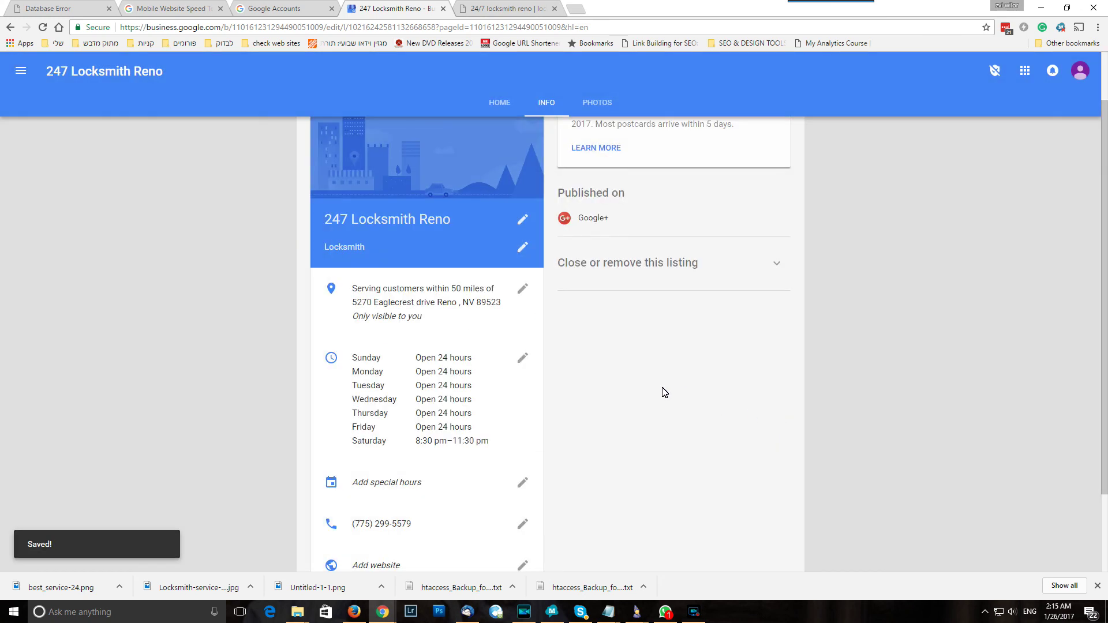
Copy the address 247locksmithreno.com from the open locksmith site and save it as the listing's website
{"action": "scroll", "coordinate": [665, 393], "scroll_direction": "down", "scroll_amount": 2}
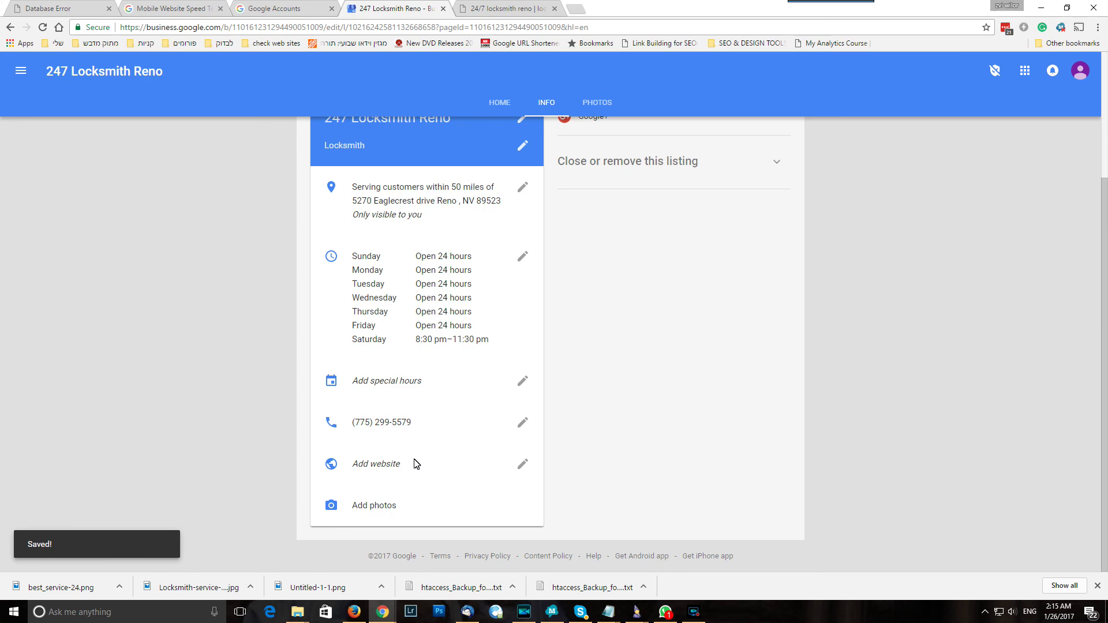
{"action": "left_click", "coordinate": [371, 463]}
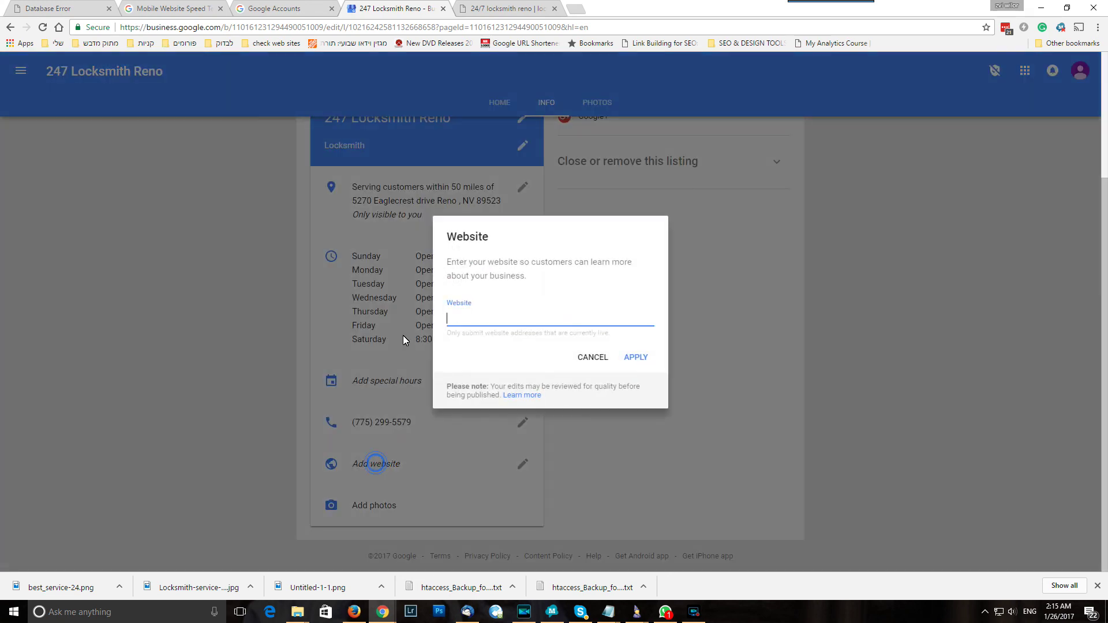
{"action": "left_click", "coordinate": [502, 8]}
{"action": "left_click", "coordinate": [161, 27]}
{"action": "right_click", "coordinate": [160, 27]}
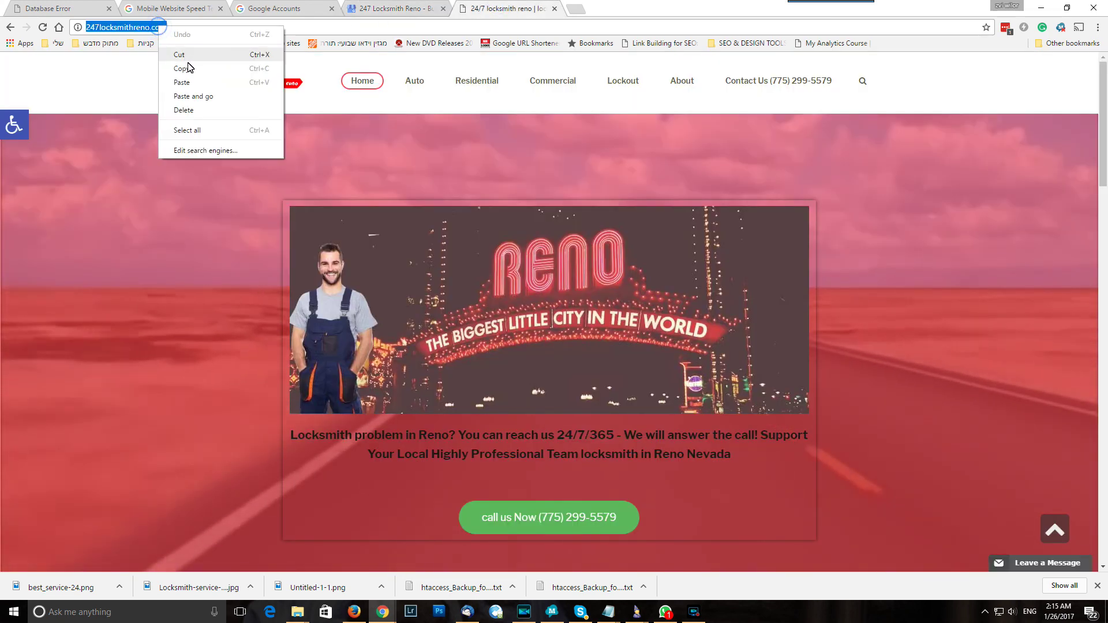
{"action": "left_click", "coordinate": [184, 74]}
{"action": "left_click", "coordinate": [398, 8]}
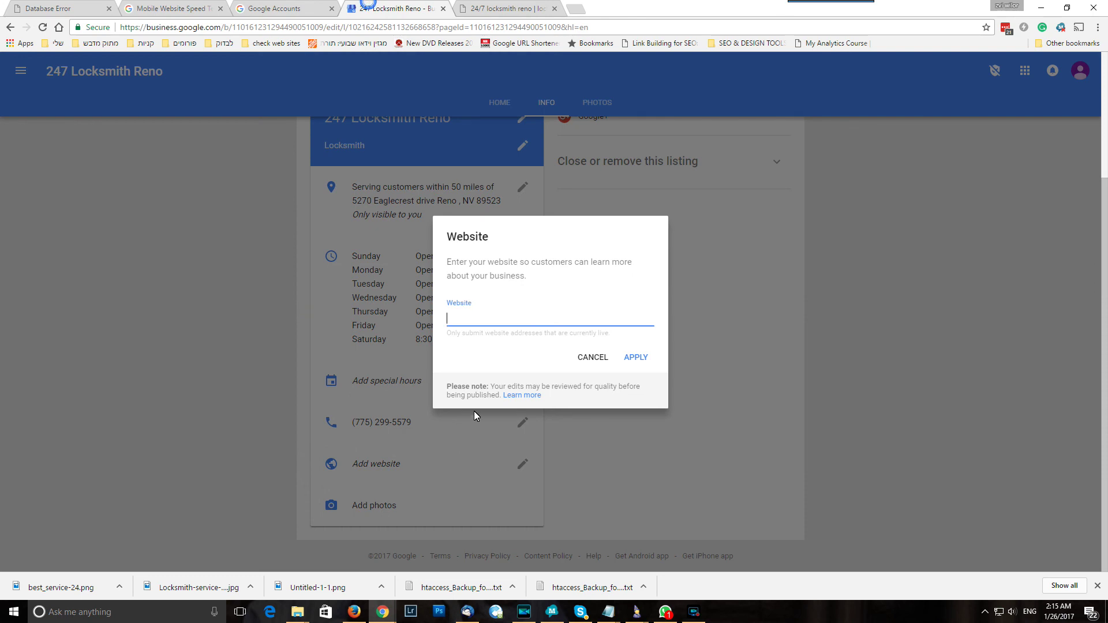
{"action": "right_click", "coordinate": [483, 318]}
{"action": "left_click", "coordinate": [519, 378]}
{"action": "left_click", "coordinate": [636, 358]}
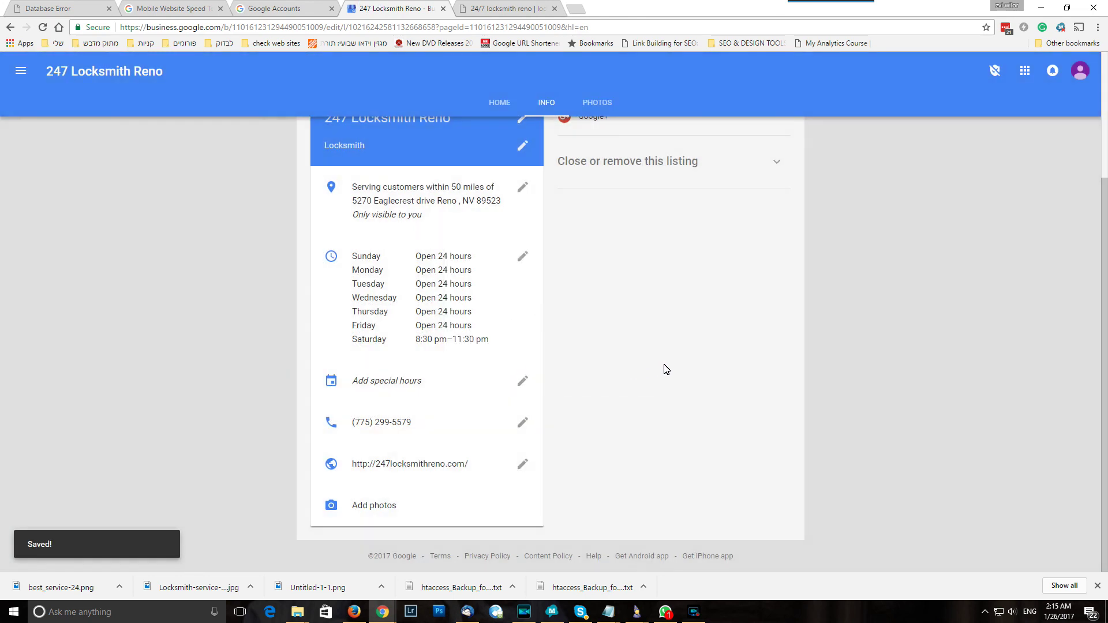
Go to the listing's home page and open the page for entering the postcard verification code
{"action": "left_click", "coordinate": [496, 106]}
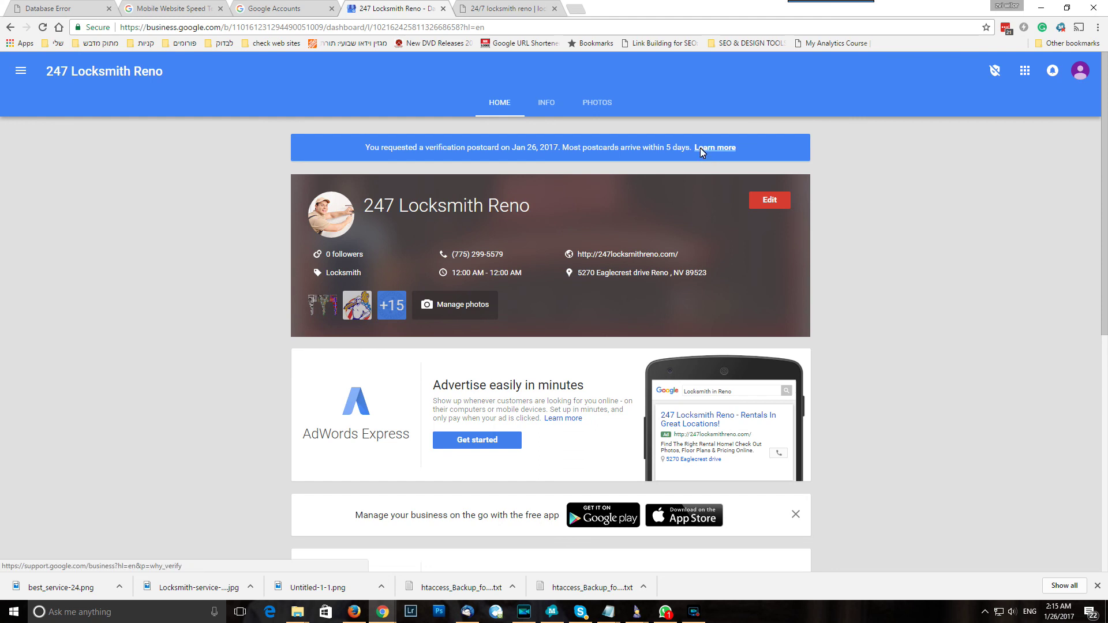
{"action": "left_click", "coordinate": [993, 72]}
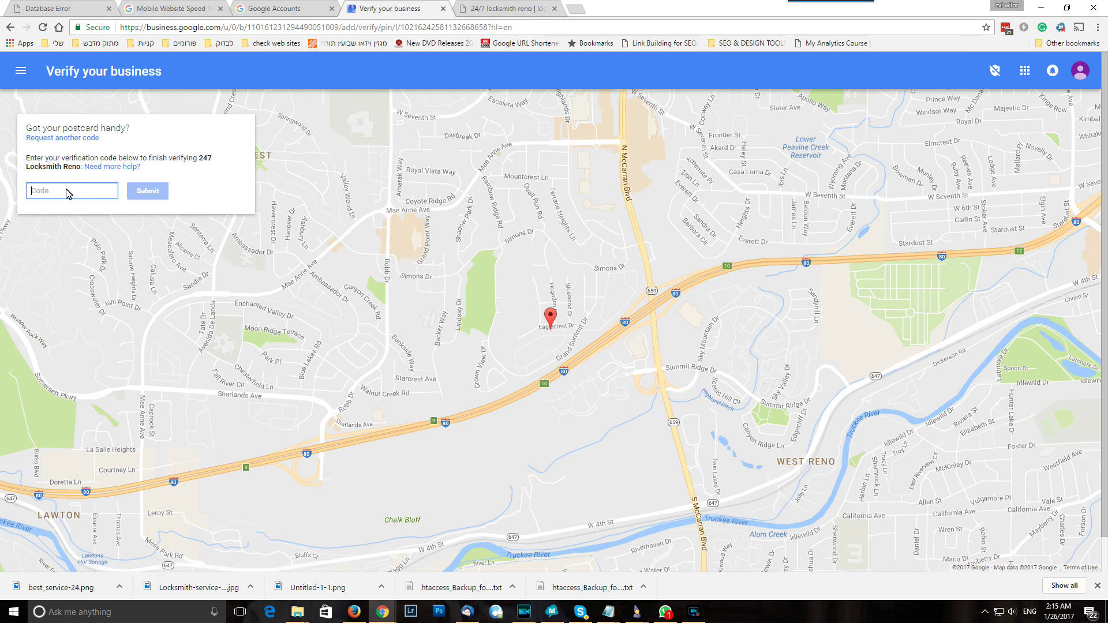
{"action": "left_click", "coordinate": [44, 192]}
Return to the listing's dashboard and look over its AdWords Express, Insights and Reviews sections
{"action": "key", "text": "alt+Left"}
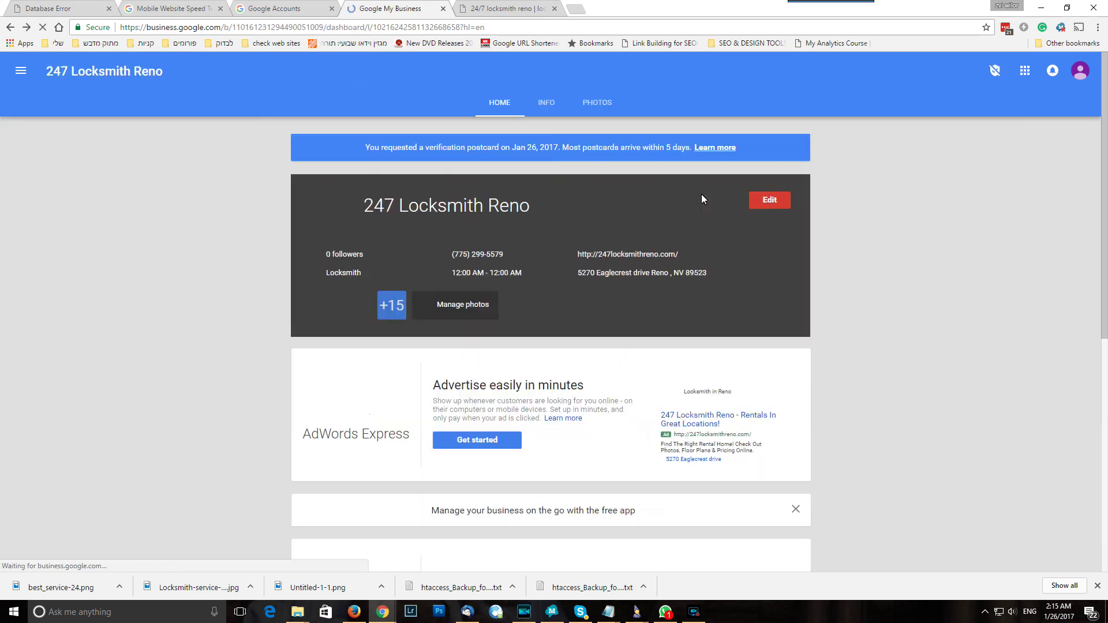
{"action": "scroll", "coordinate": [618, 192], "scroll_direction": "down", "scroll_amount": 5}
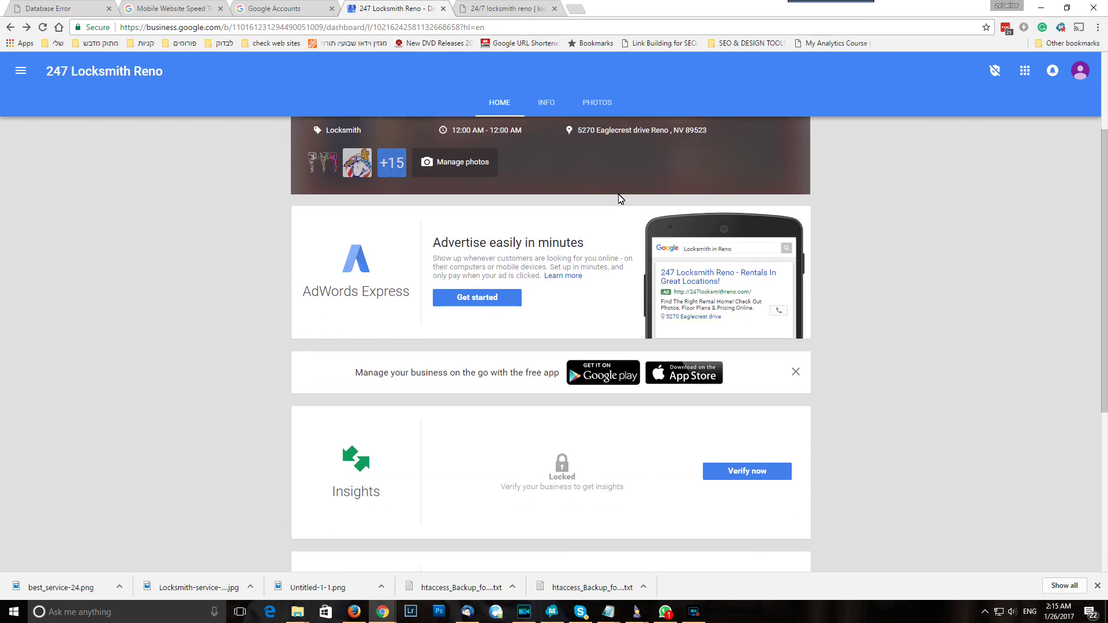
{"action": "scroll", "coordinate": [606, 207], "scroll_direction": "down", "scroll_amount": 1}
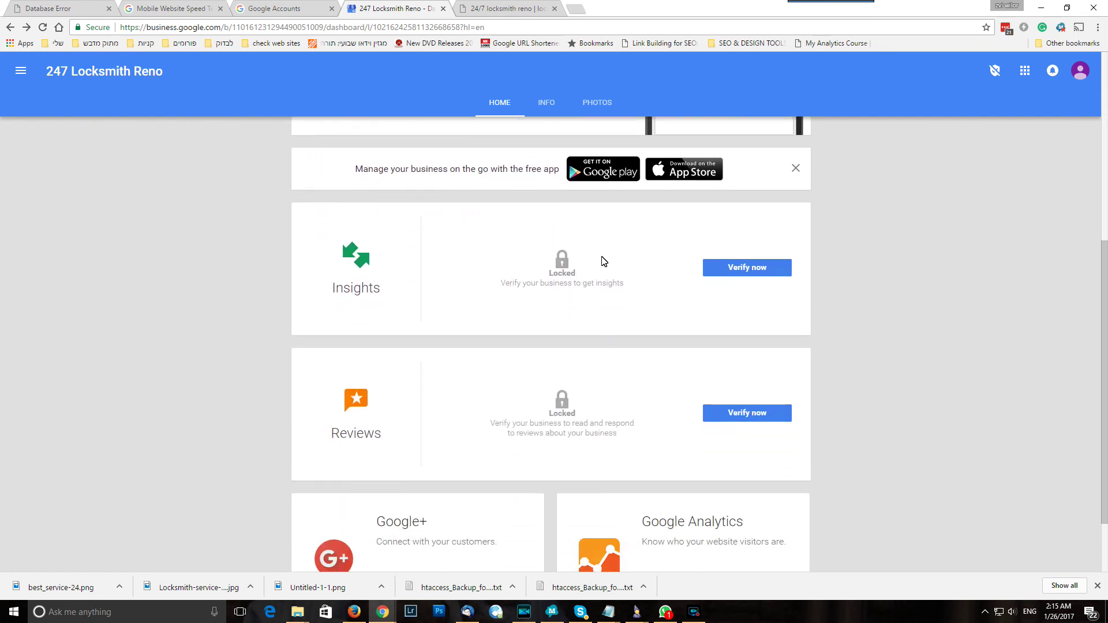
{"action": "scroll", "coordinate": [544, 336], "scroll_direction": "up", "scroll_amount": 3}
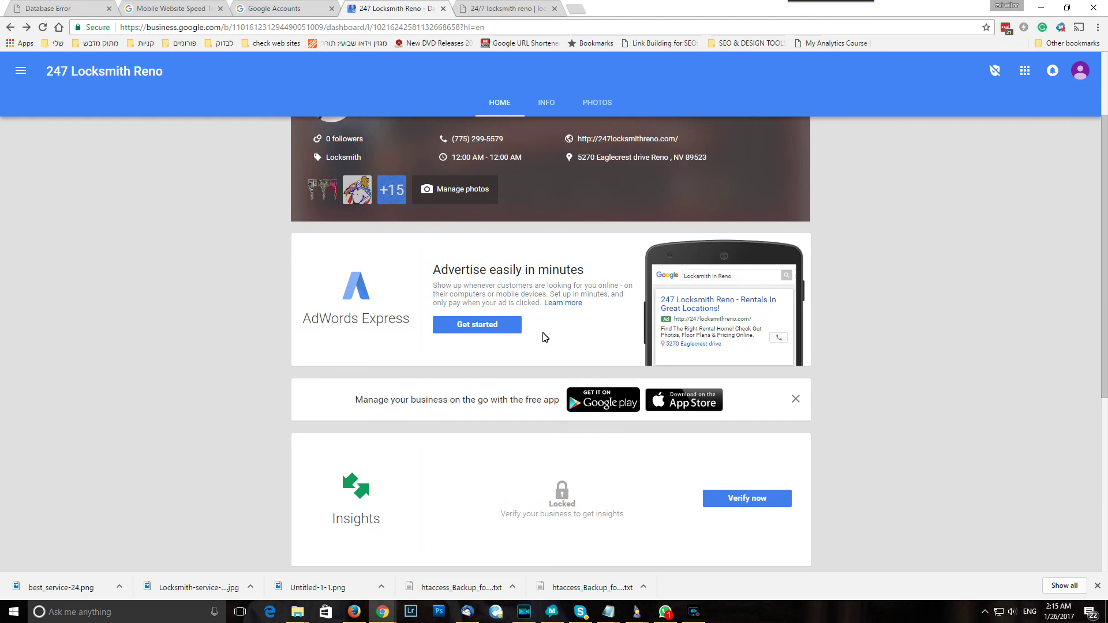
Review the whole listing dashboard, from the postcard verification notice and business details to the Reviews, Google+ and Google Analytics sections
{"action": "scroll", "coordinate": [534, 327], "scroll_direction": "down", "scroll_amount": 4}
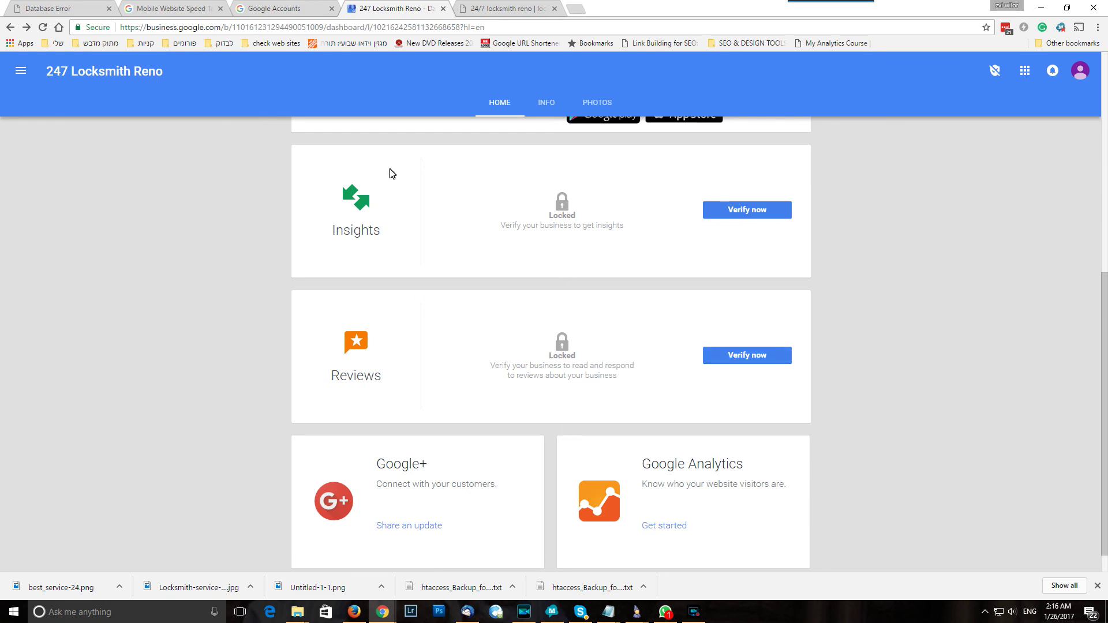
{"action": "scroll", "coordinate": [559, 376], "scroll_direction": "up", "scroll_amount": 7}
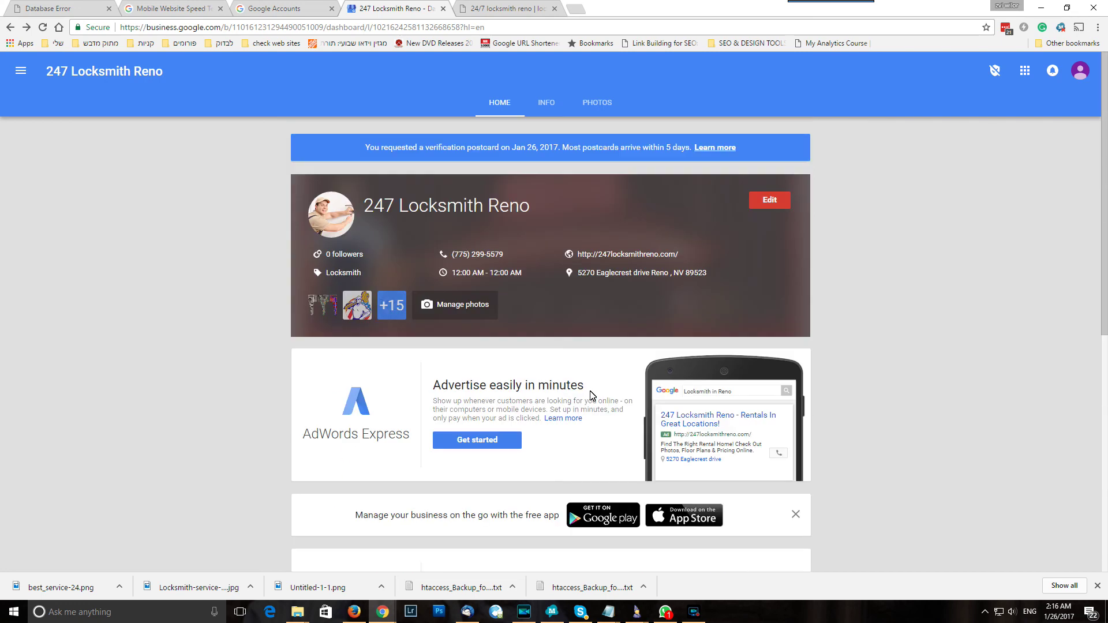
{"action": "scroll", "coordinate": [592, 396], "scroll_direction": "down", "scroll_amount": 2}
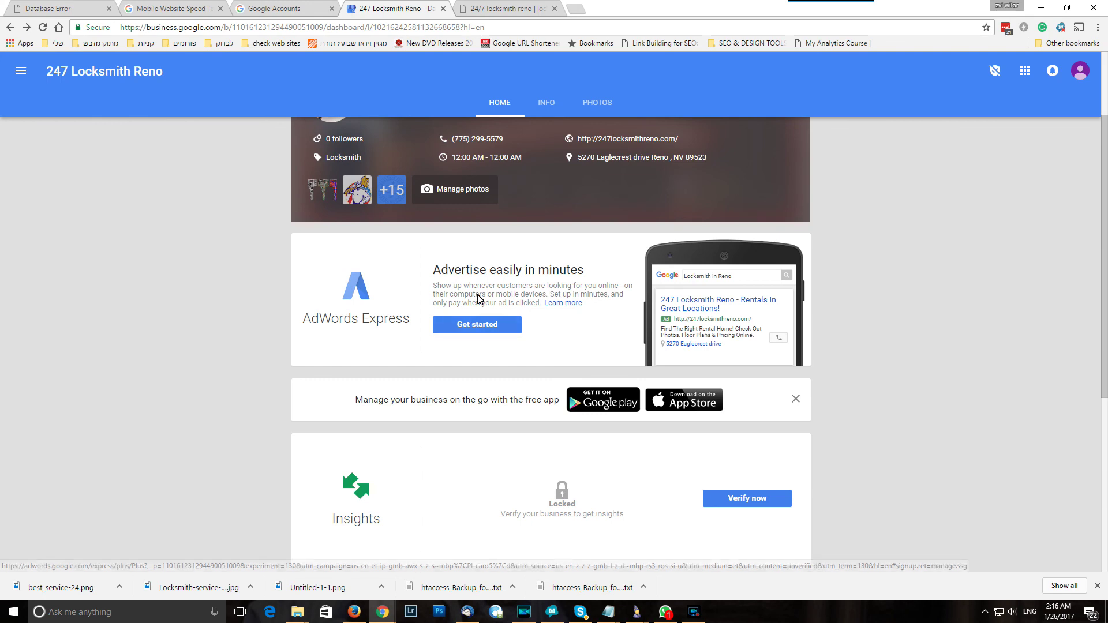
{"action": "scroll", "coordinate": [489, 287], "scroll_direction": "up", "scroll_amount": 2}
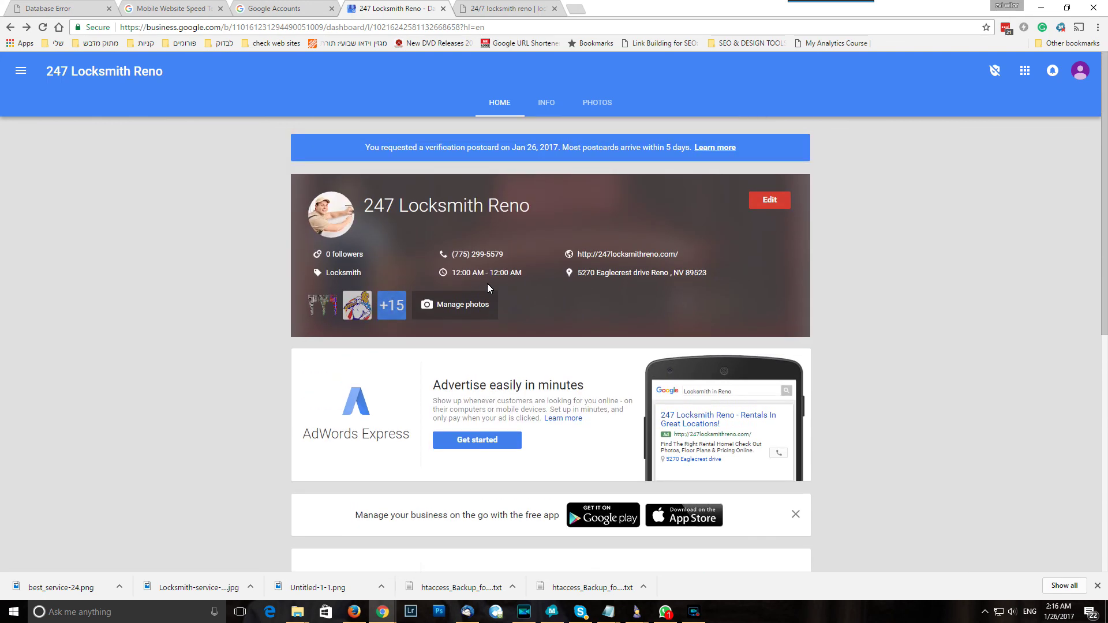
{"action": "scroll", "coordinate": [487, 285], "scroll_direction": "down", "scroll_amount": 8}
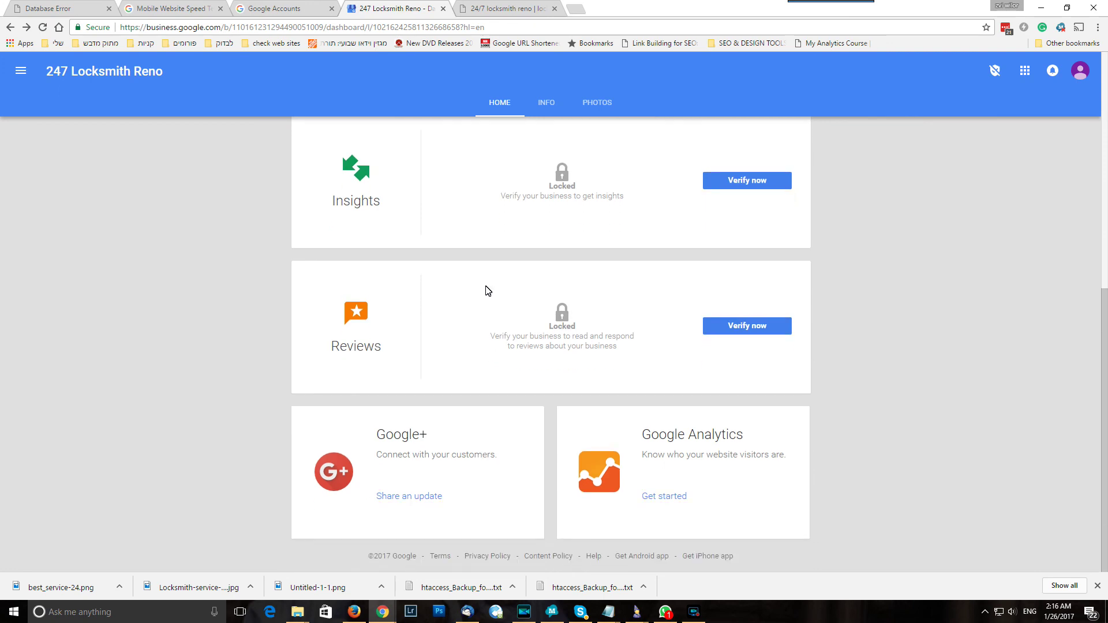
{"action": "scroll", "coordinate": [486, 291], "scroll_direction": "up", "scroll_amount": 8}
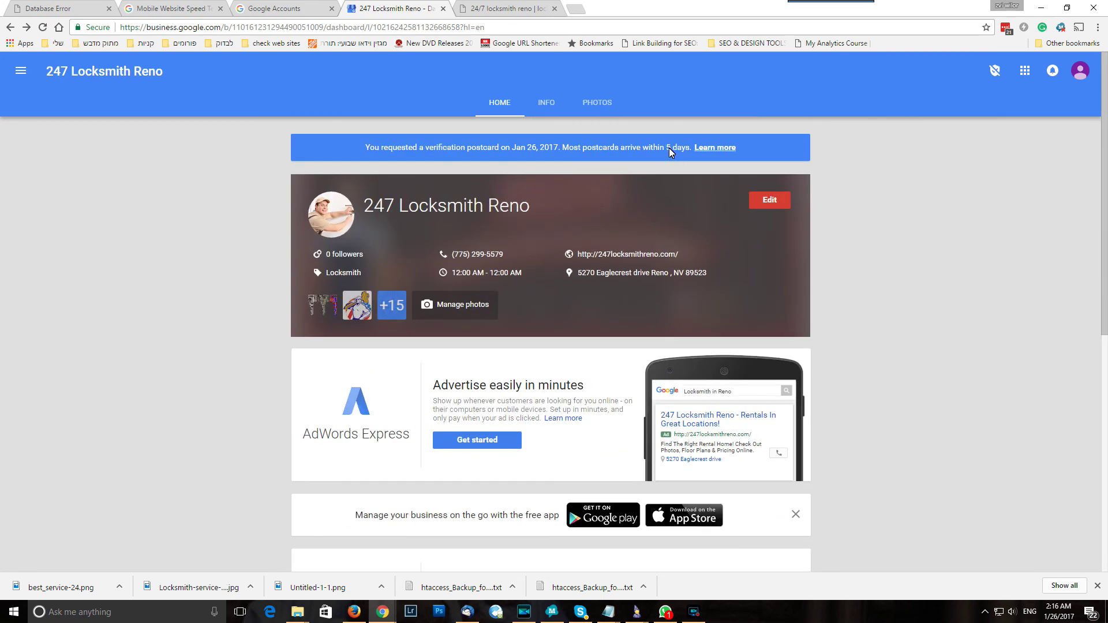
{"action": "scroll", "coordinate": [522, 341], "scroll_direction": "down", "scroll_amount": 4}
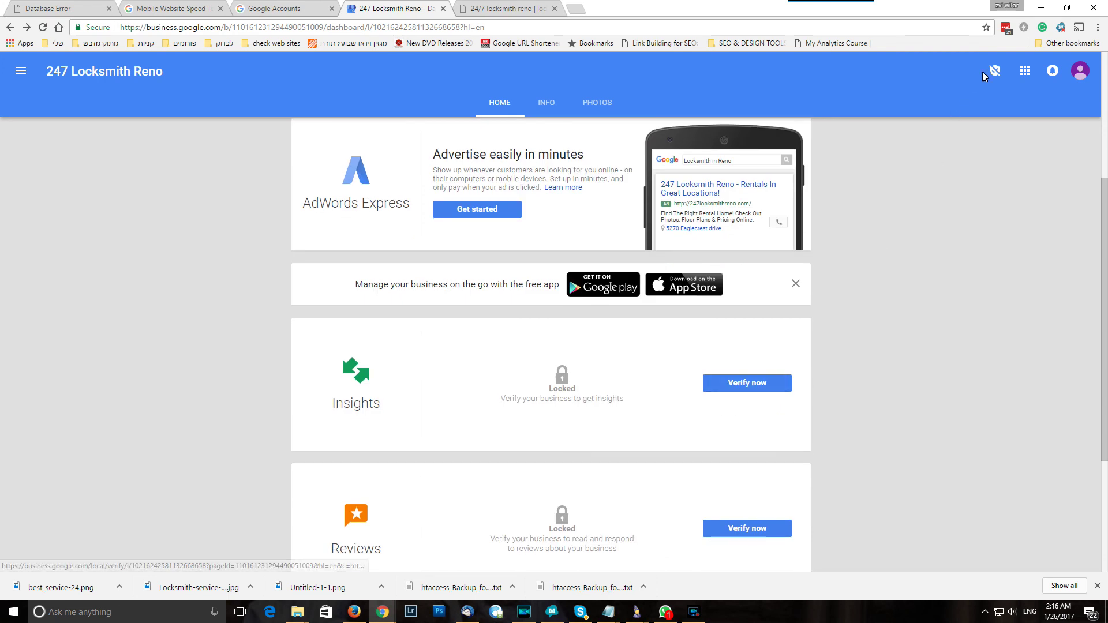